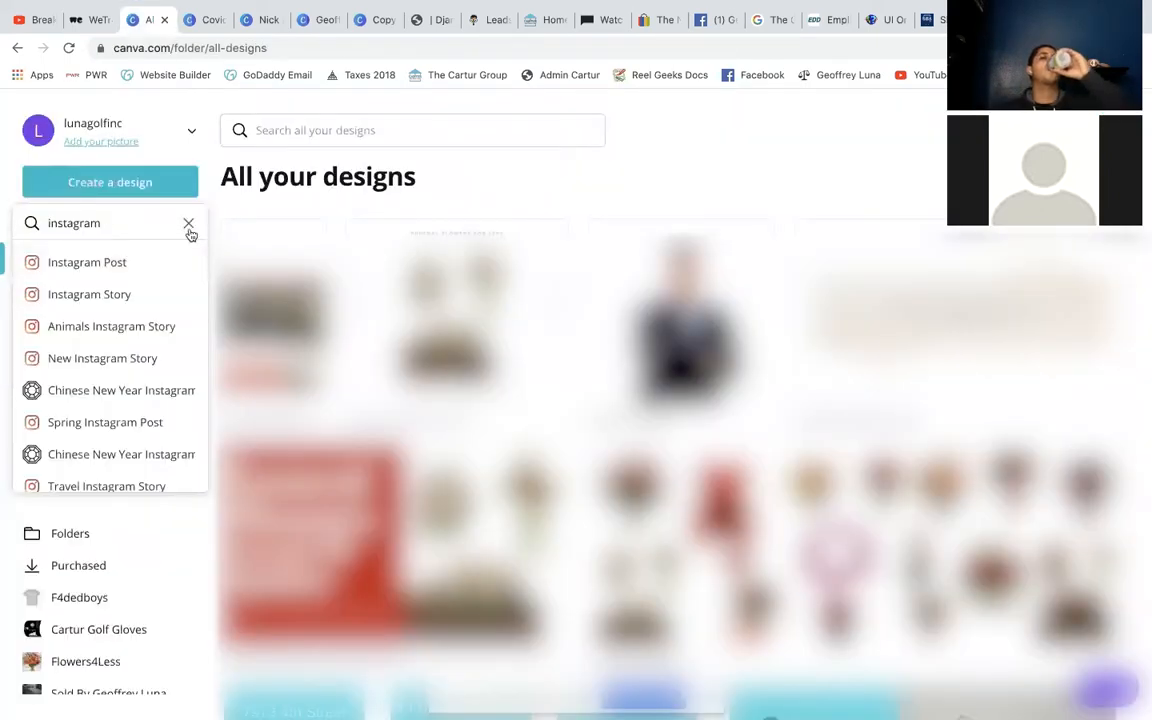
Search the design types for "facebook" and create a new blank Facebook Ad design.
click(189, 224)
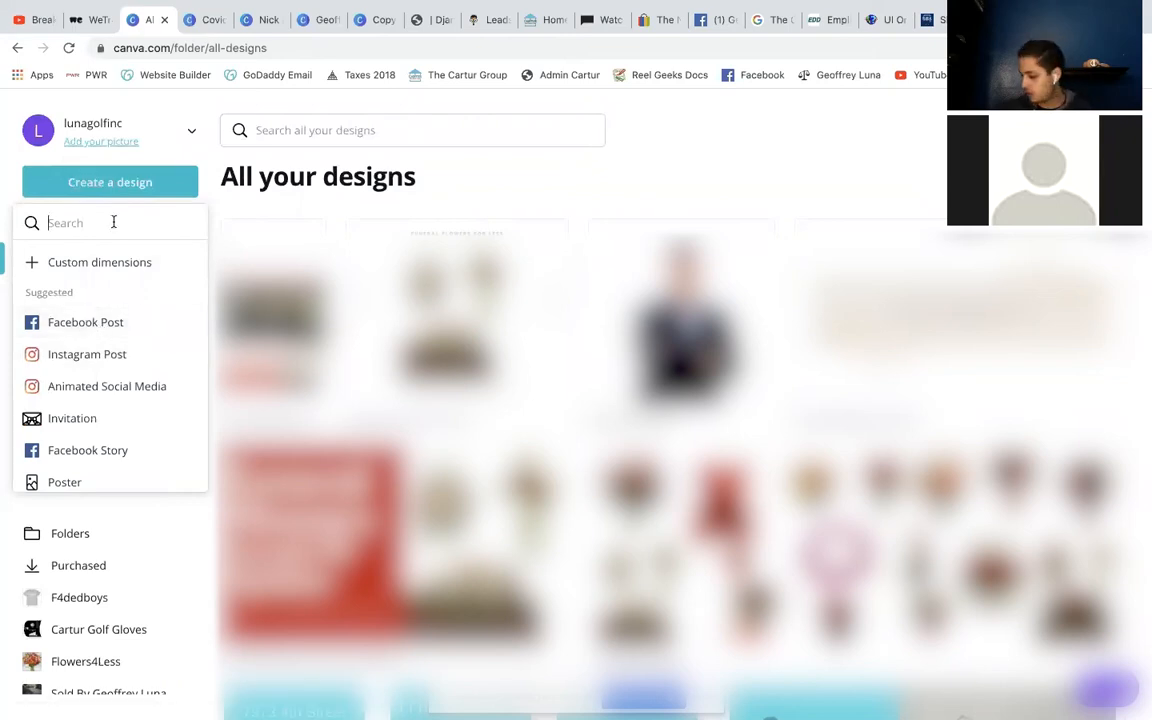
text(facebook)
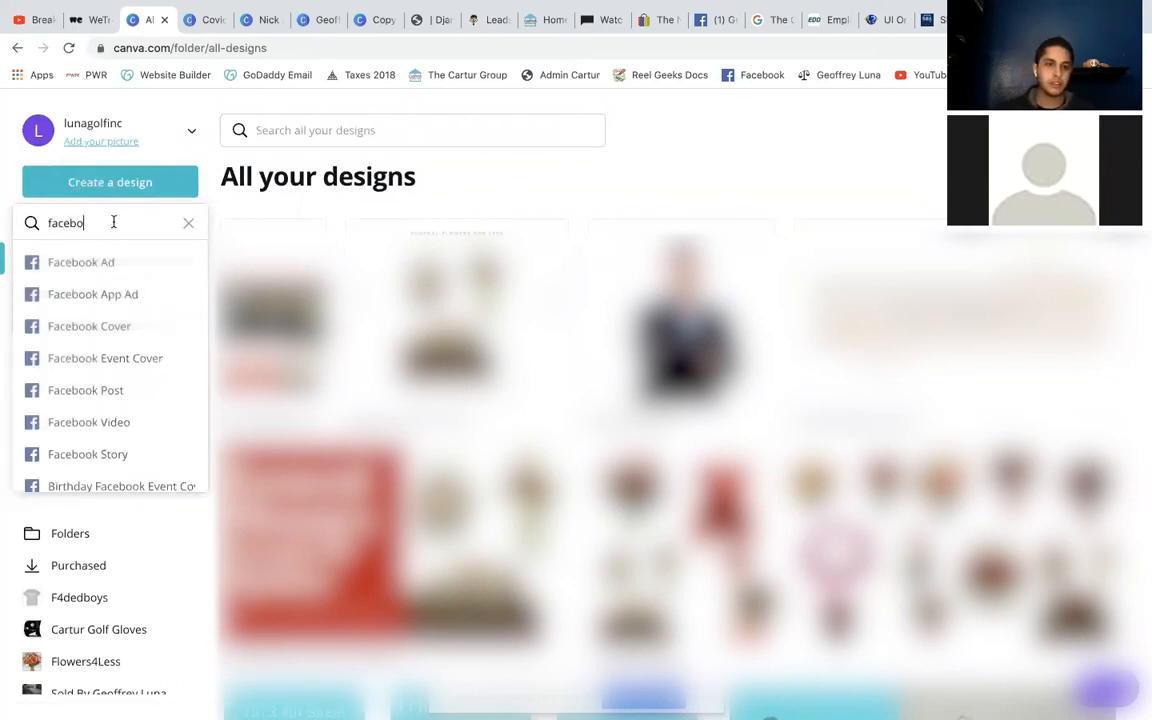
click(108, 272)
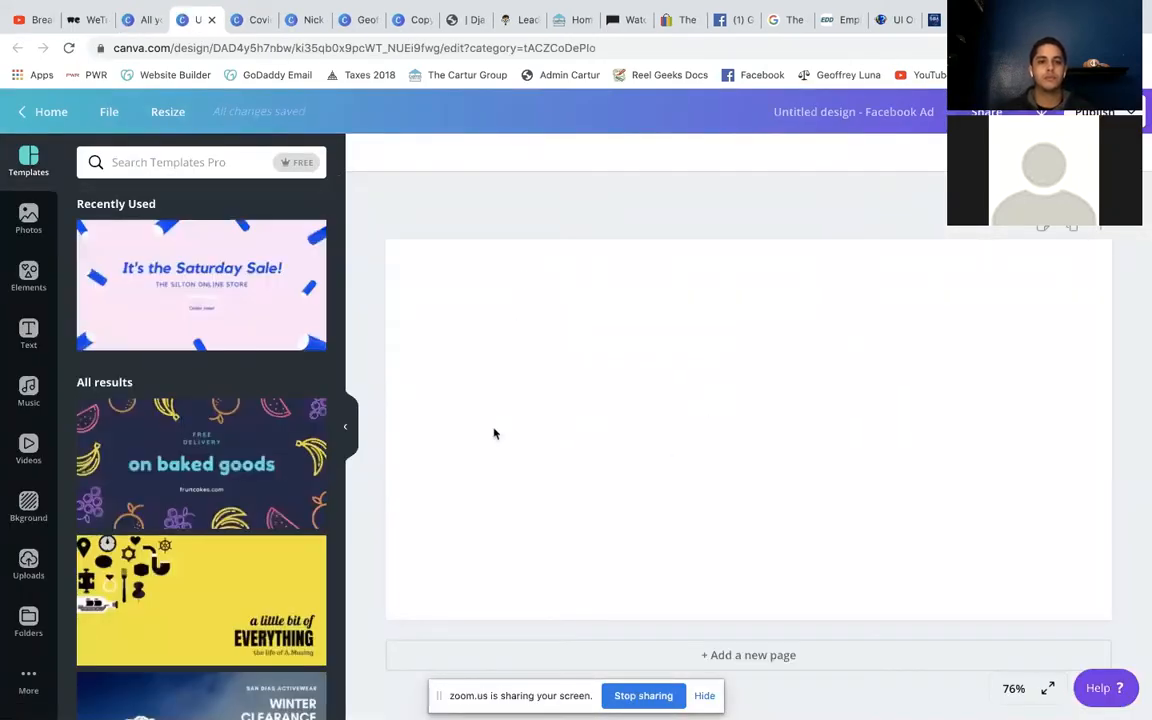
Bring up the uploaded videos for use on the blank Facebook Ad page.
click(594, 361)
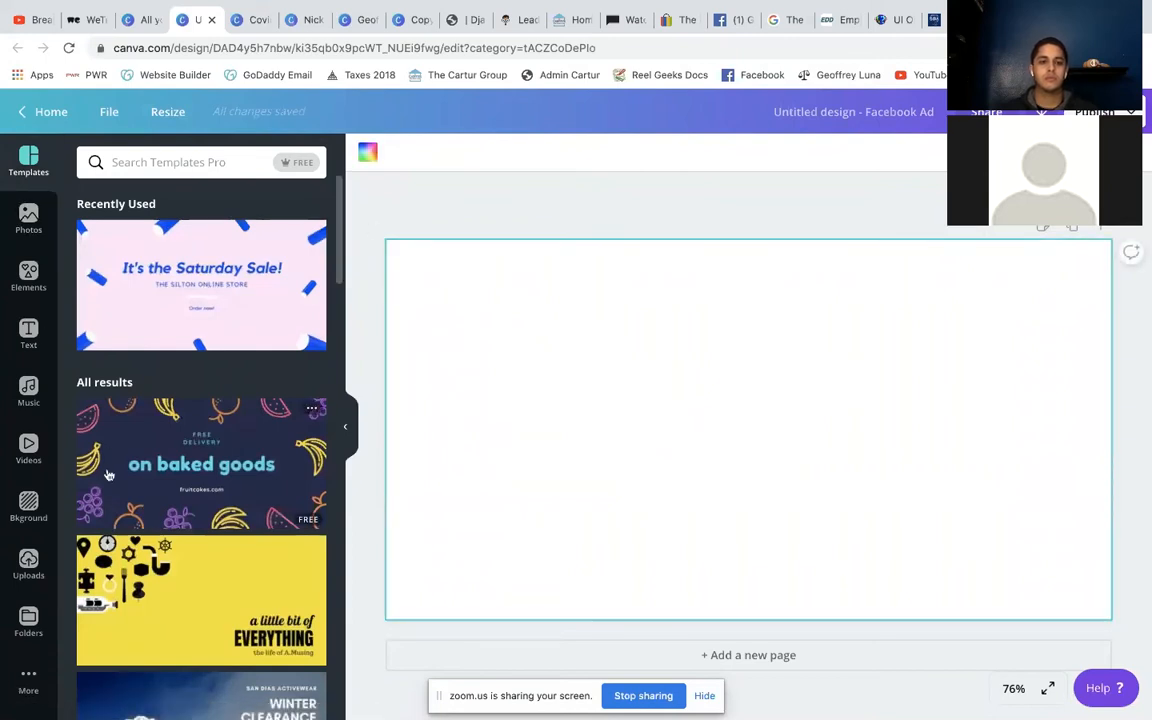
click(29, 563)
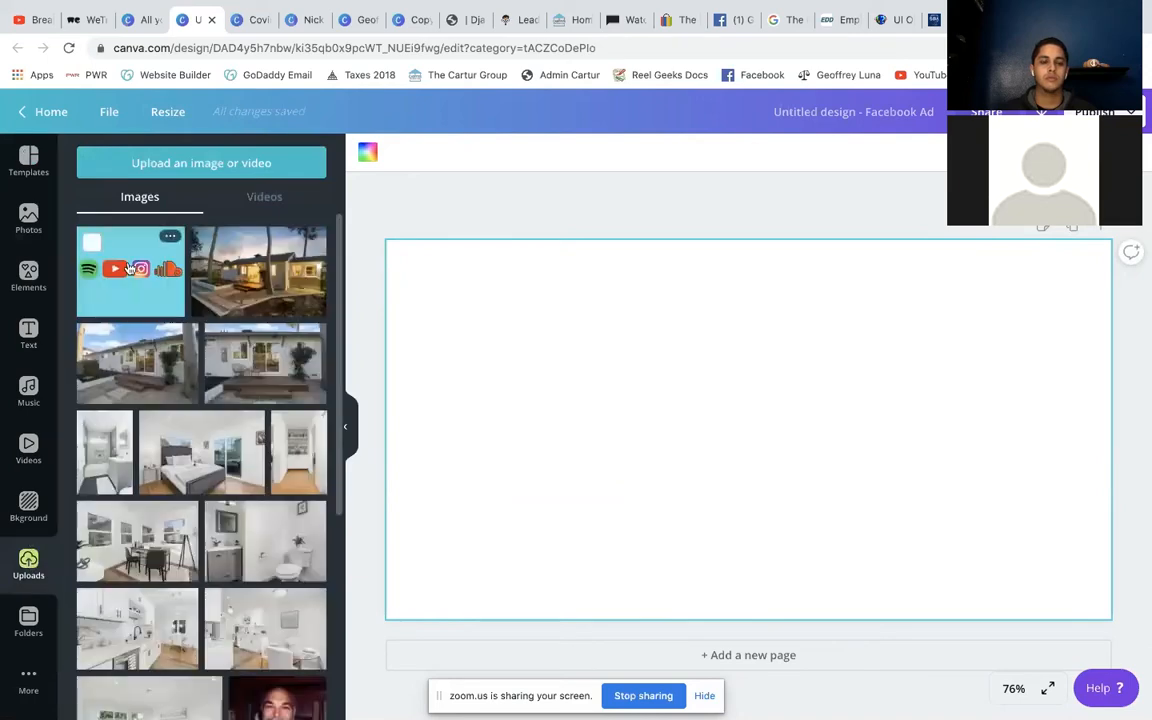
click(265, 198)
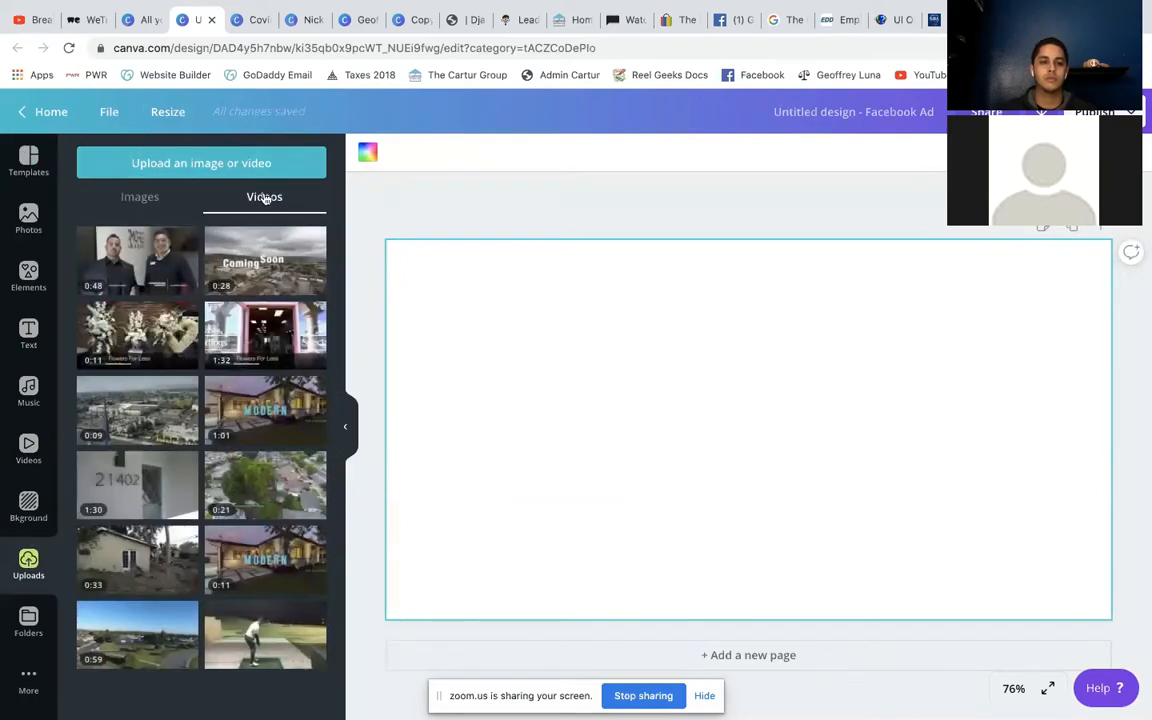
Try the uploaded 0:48 video enlarged near the page's upper-left corner and the 1:30 video, deleting each one.
click(172, 268)
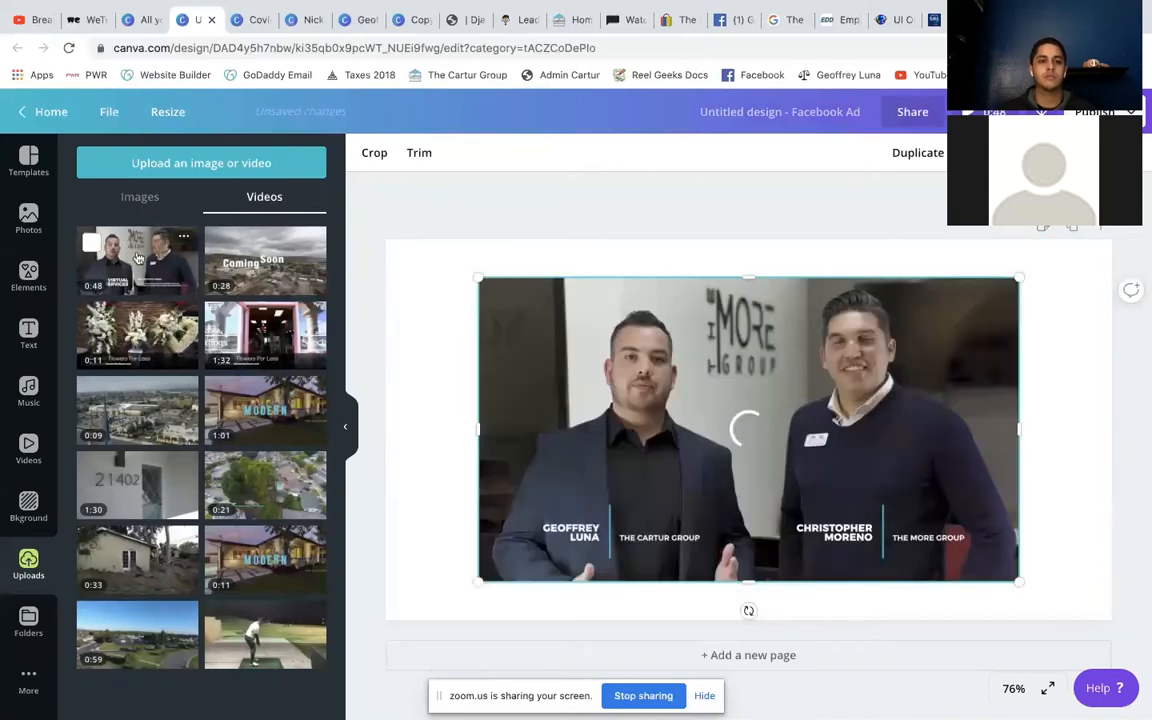
drag(704, 390, 588, 345)
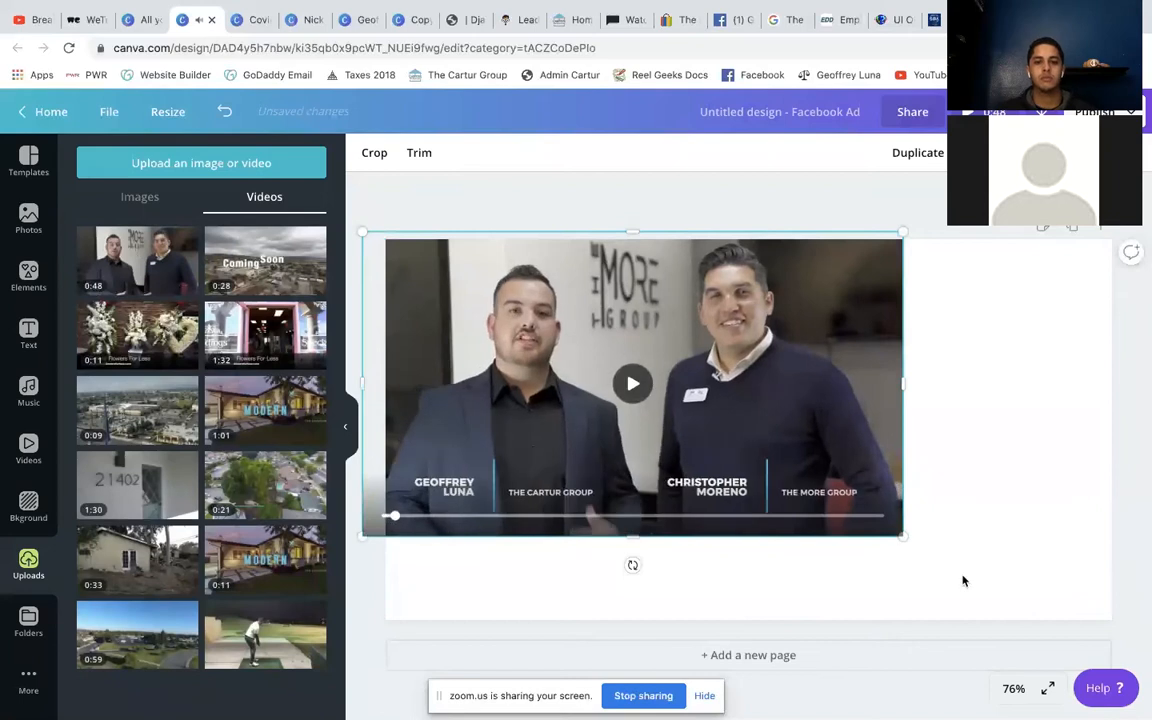
drag(903, 537, 943, 558)
key(Delete)
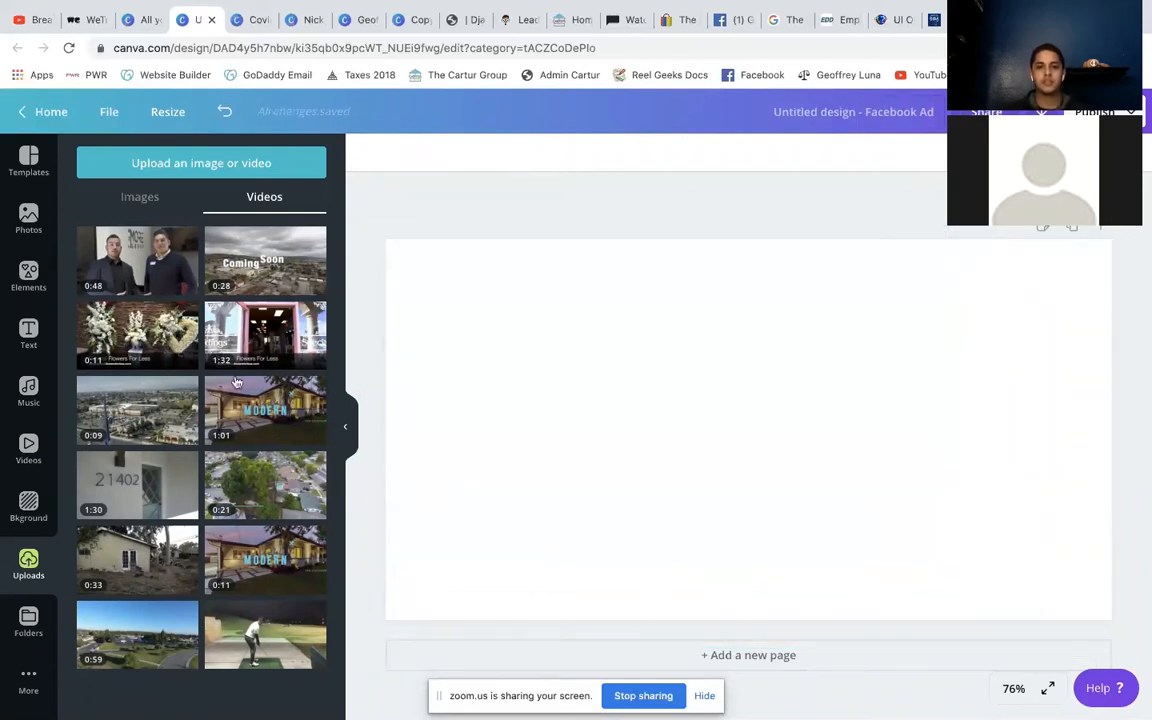
click(135, 500)
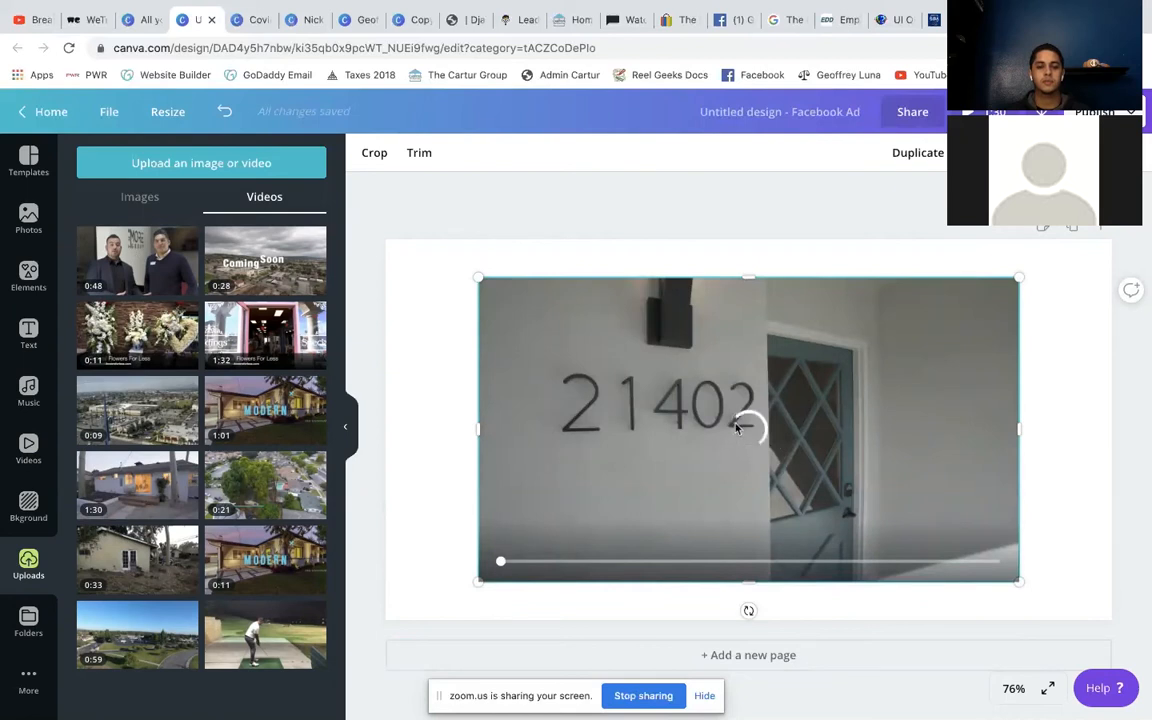
key(Delete)
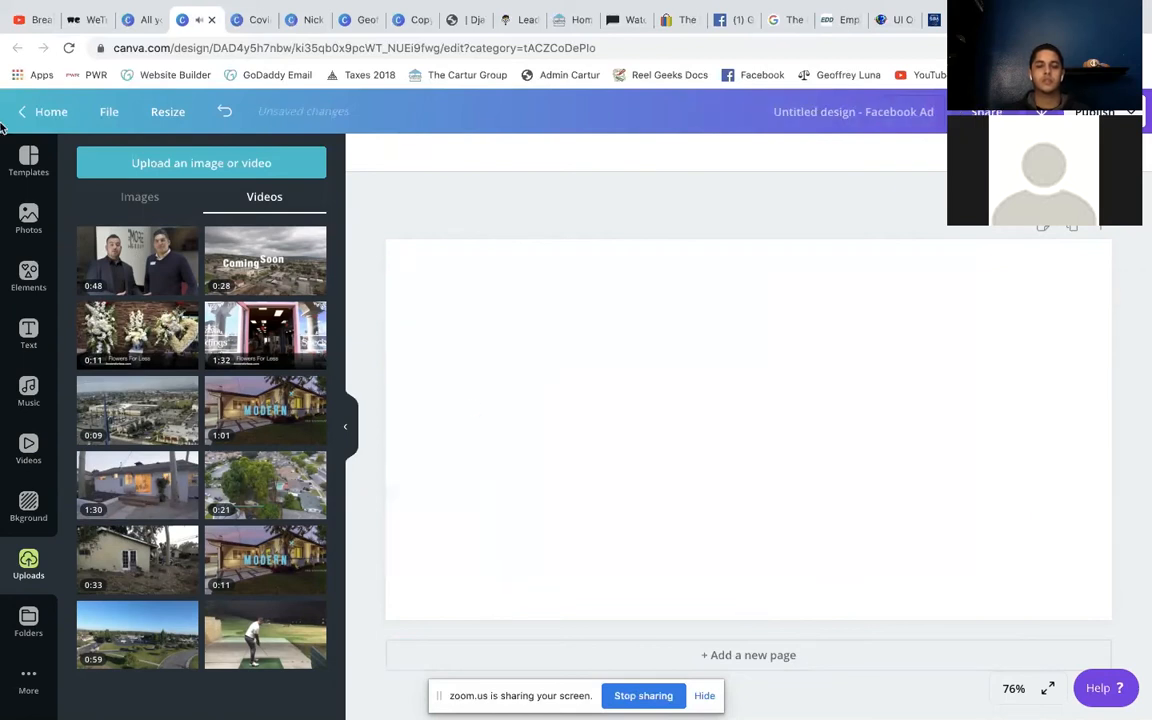
Resize the blank design to the Instagram Story format, 1080 × 1920 px.
click(167, 115)
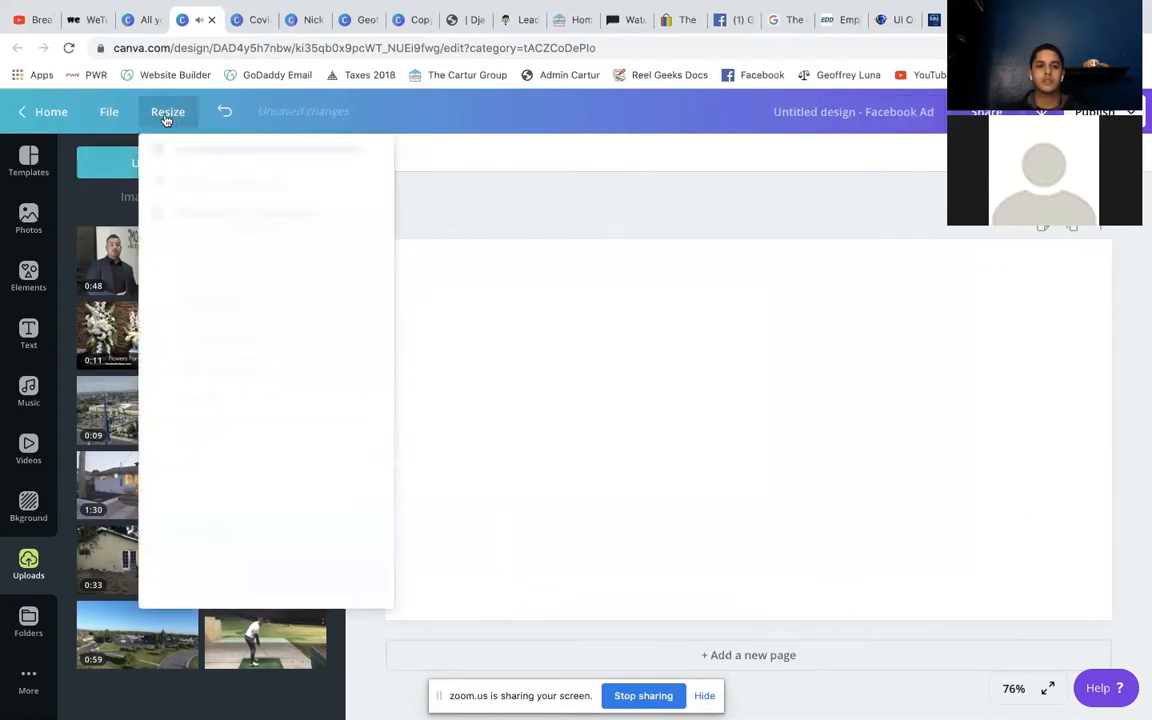
click(198, 153)
text(face)
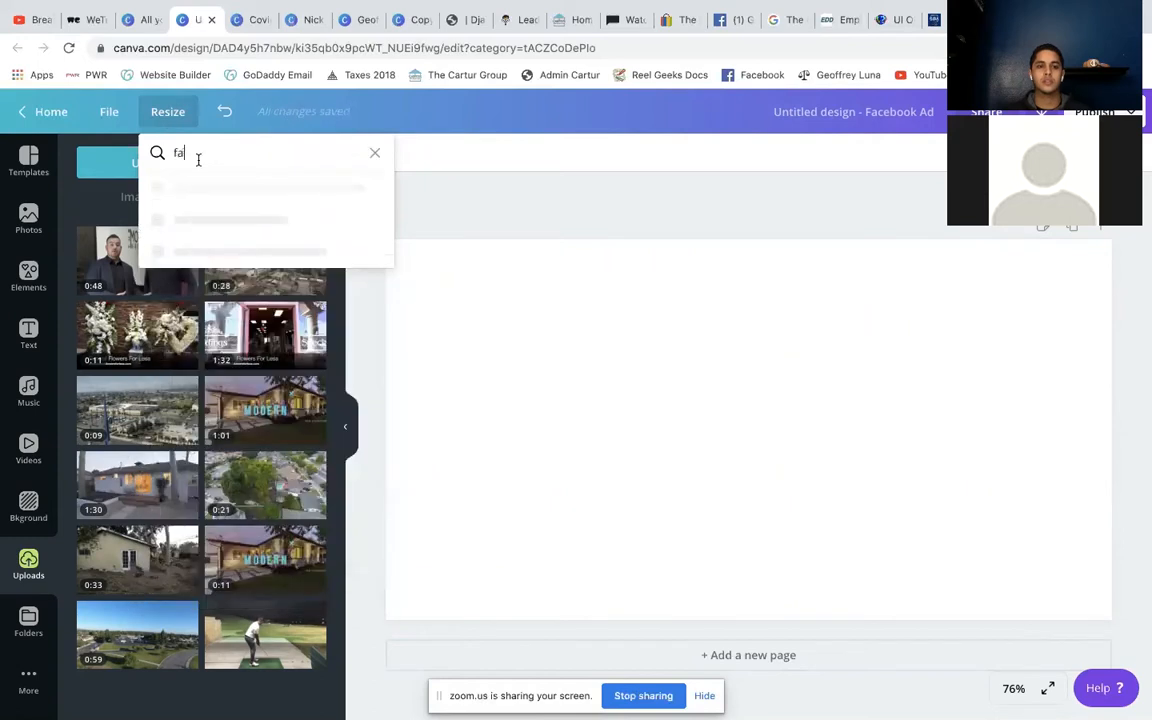
key(BackSpace)
key(BackSpace)
key(BackSpace)
key(BackSpace)
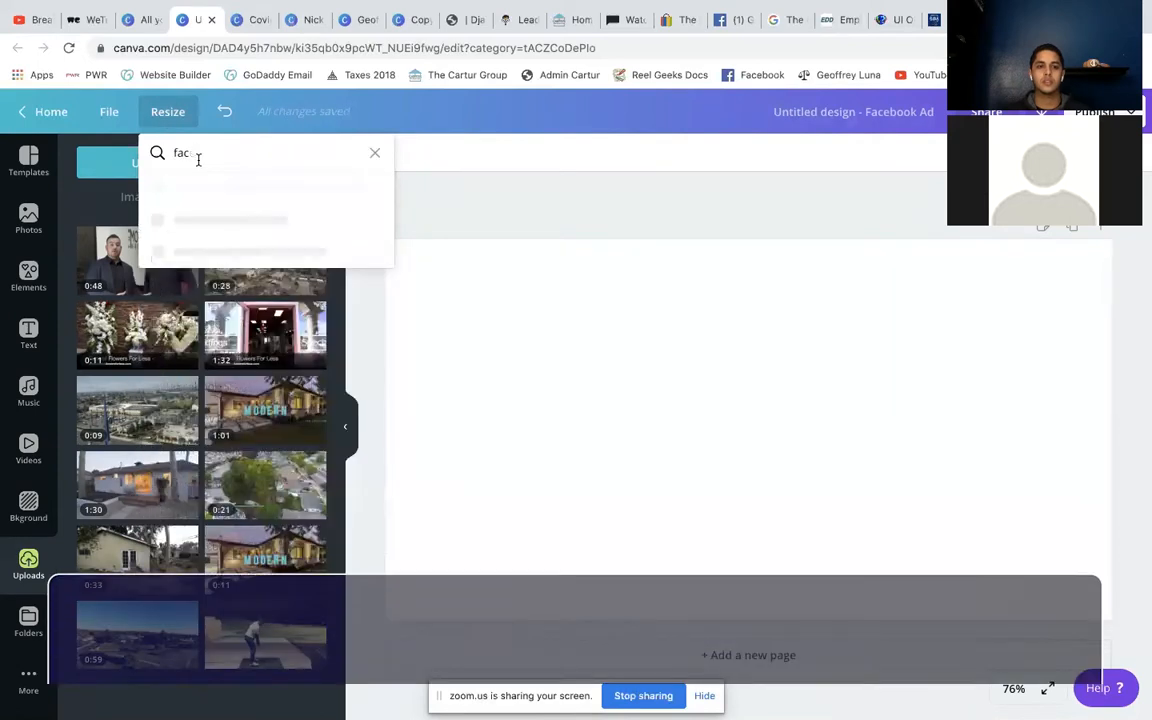
text(instagram)
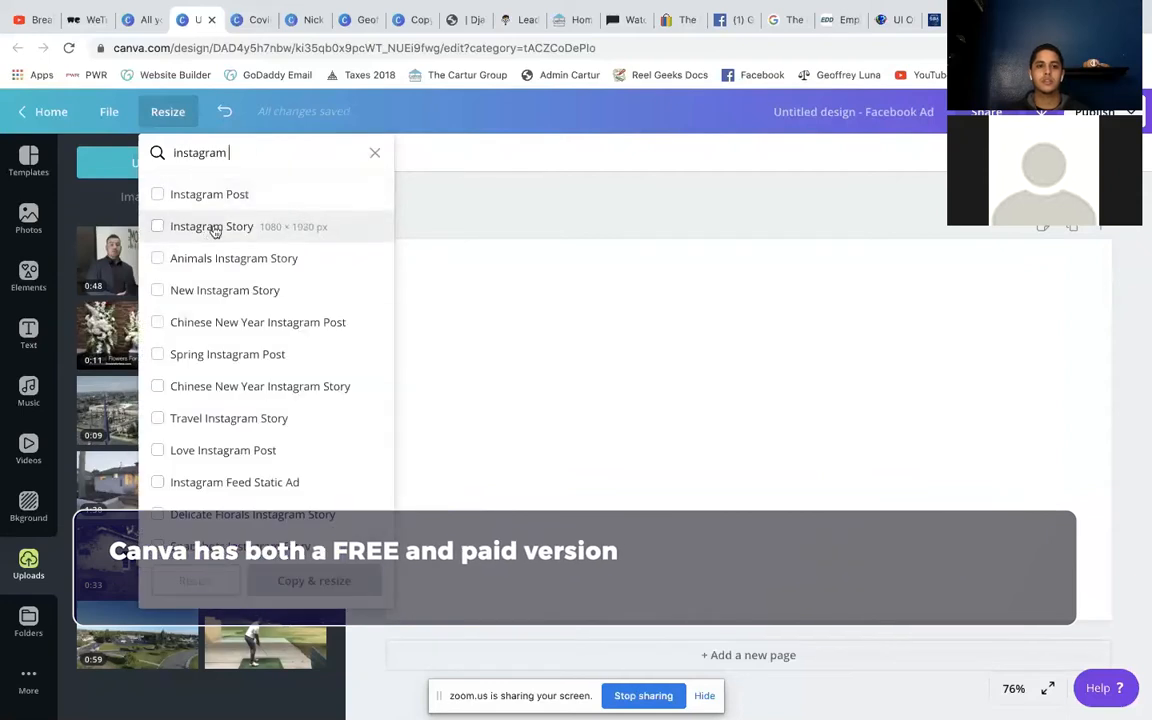
click(214, 227)
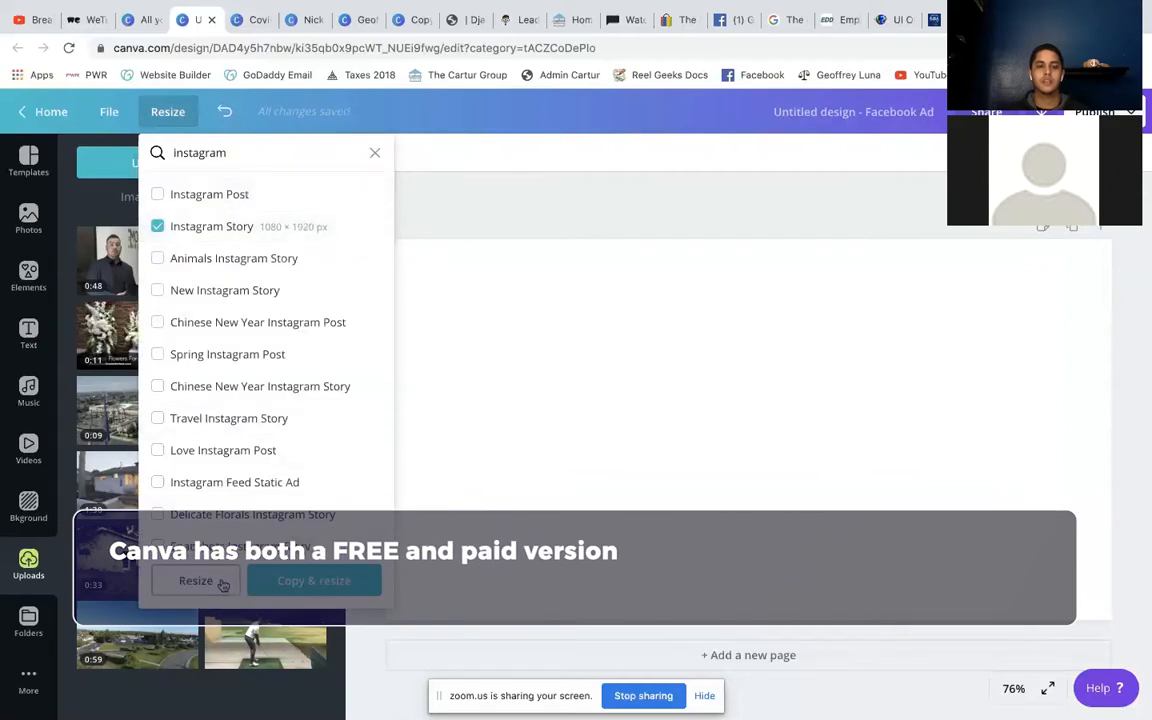
click(221, 584)
click(728, 396)
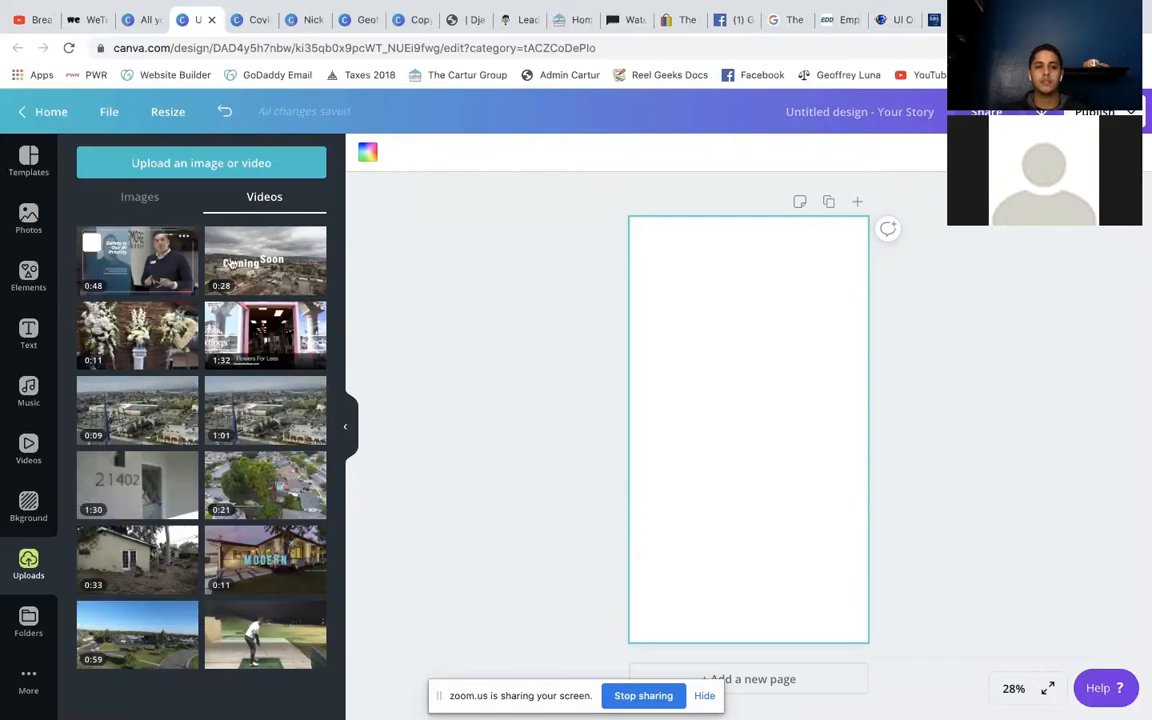
Add the uploaded 0:28 "Coming Soon" video to the story page and enlarge it past both side edges.
click(265, 262)
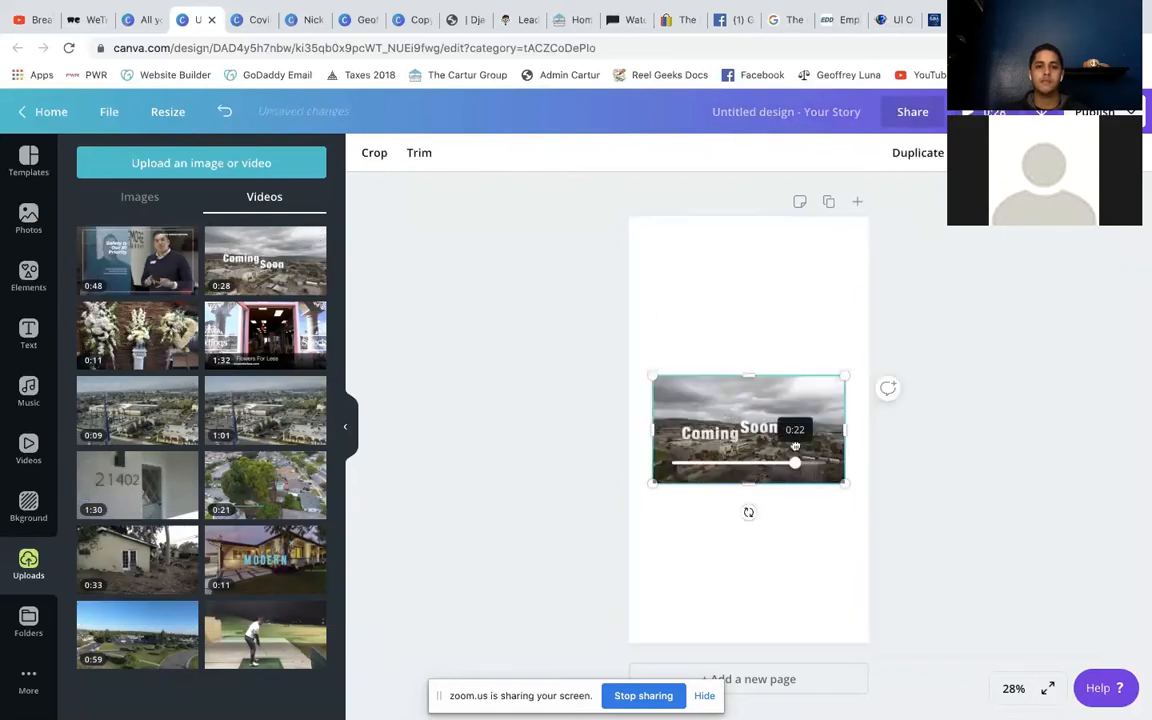
drag(733, 420, 709, 261)
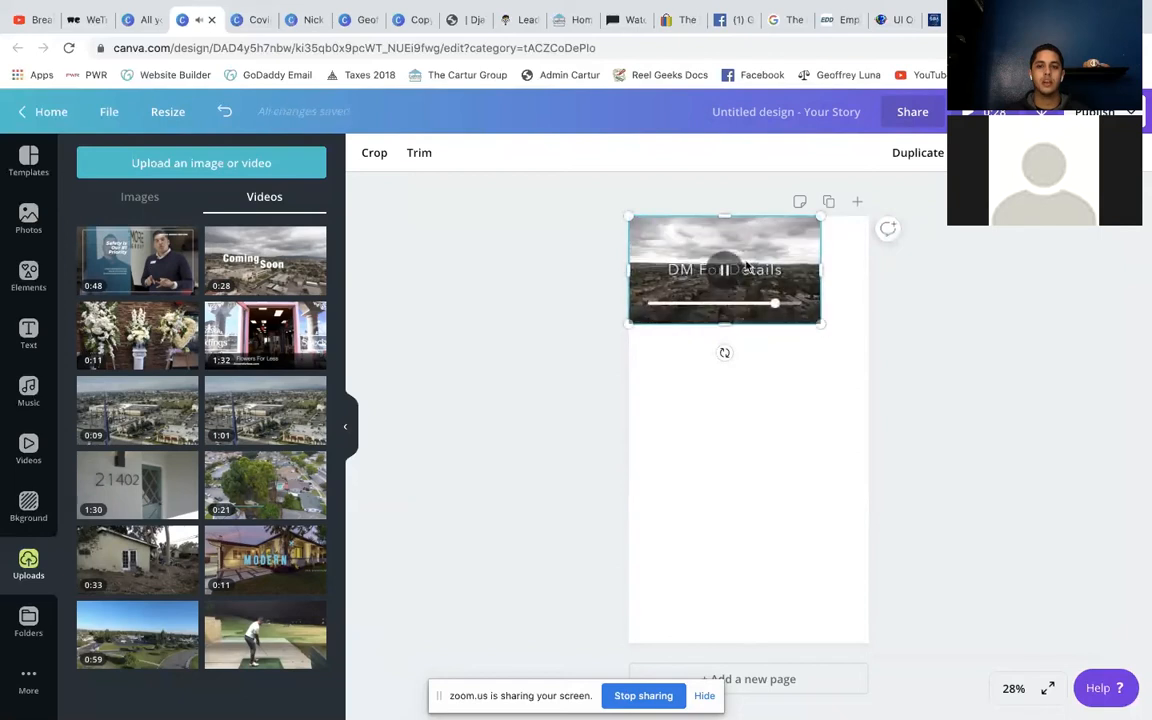
drag(820, 321, 1048, 687)
drag(783, 482, 704, 513)
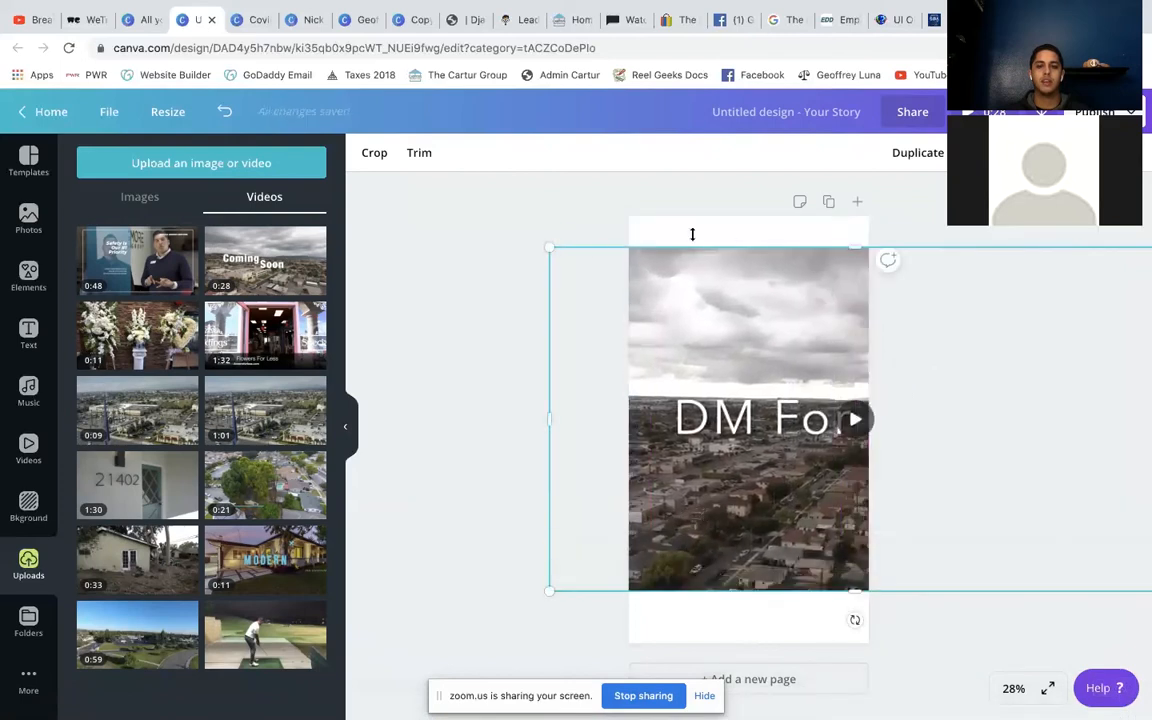
drag(549, 249, 619, 314)
drag(1018, 334, 879, 340)
right_click(1013, 303)
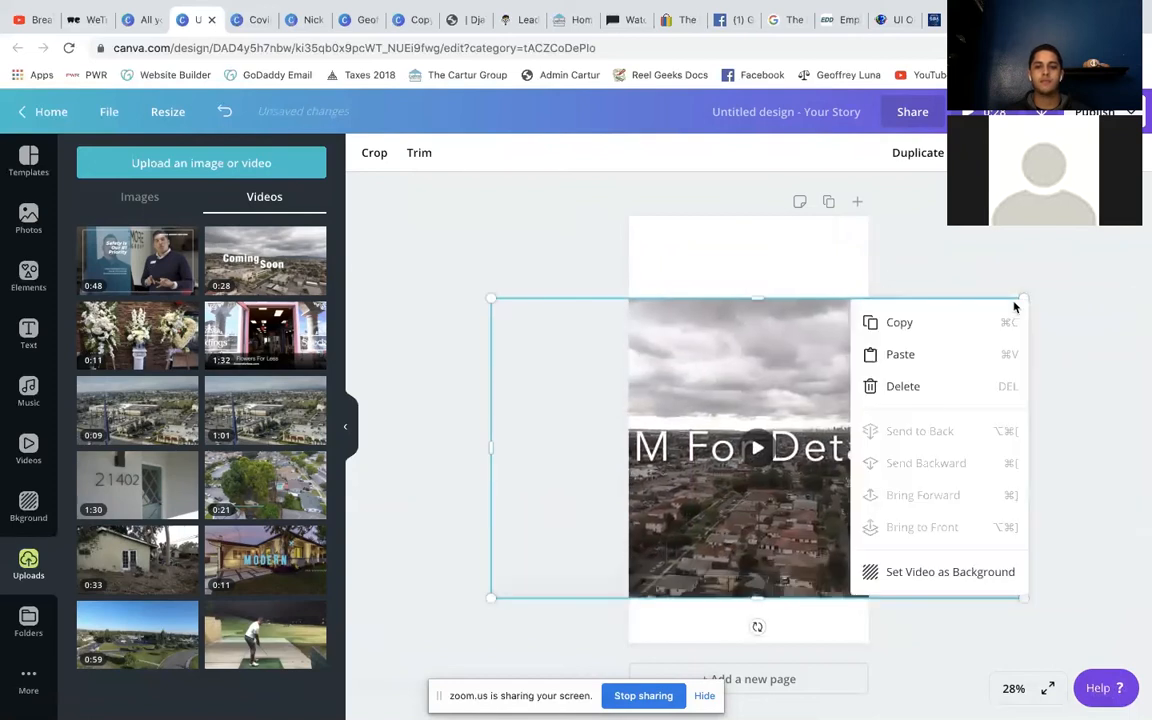
click(1013, 272)
click(807, 342)
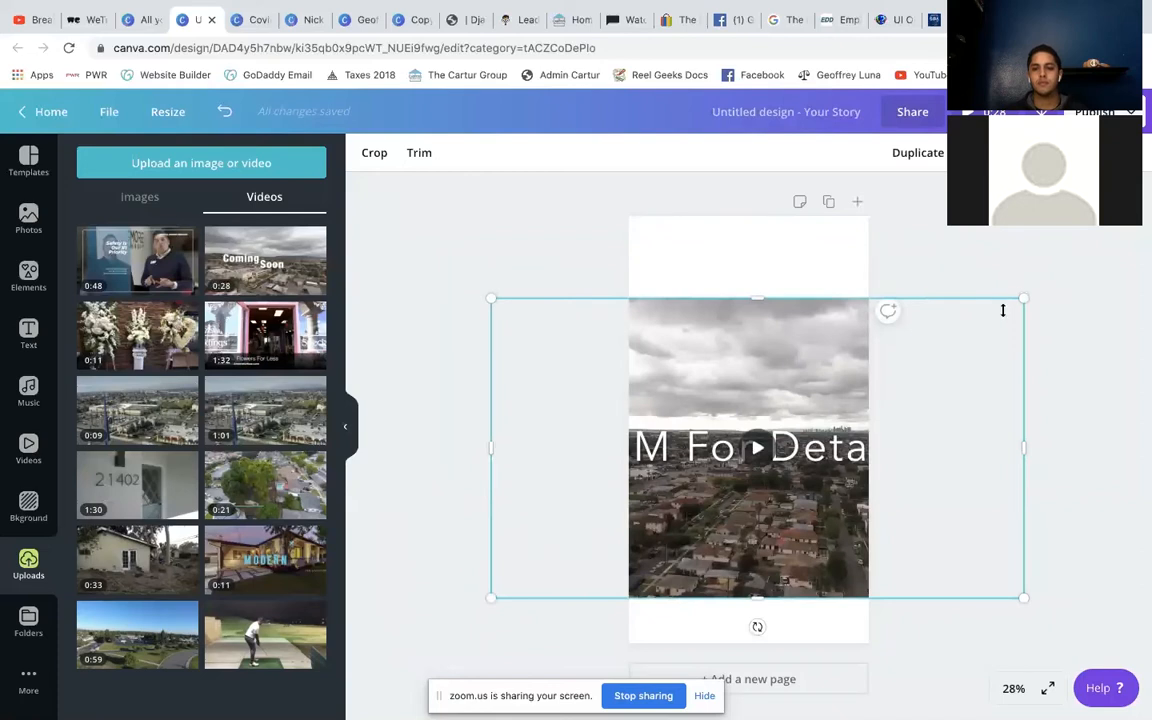
Shrink and reposition the video so it spans exactly the page width, at 1,080 × 607.
drag(1023, 298, 679, 396)
drag(706, 487, 816, 398)
drag(862, 483, 869, 487)
drag(631, 354, 628, 350)
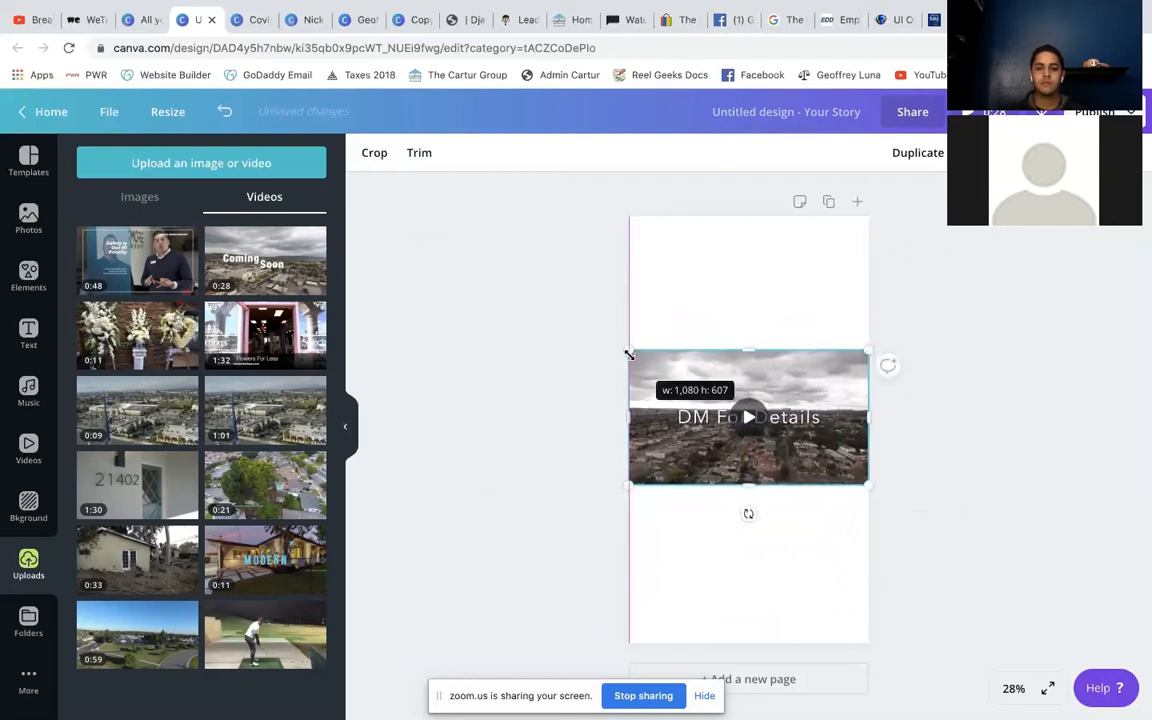
Fill the page background with the light turquoise default color and centre the video vertically on the page.
click(721, 301)
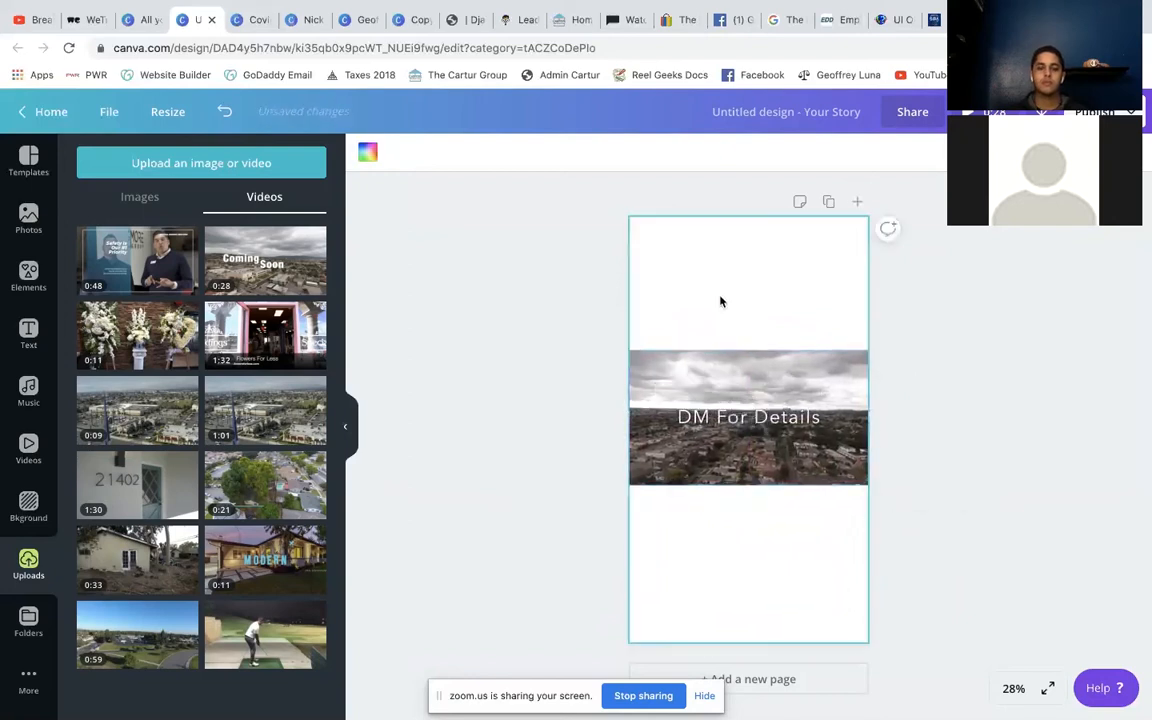
click(369, 150)
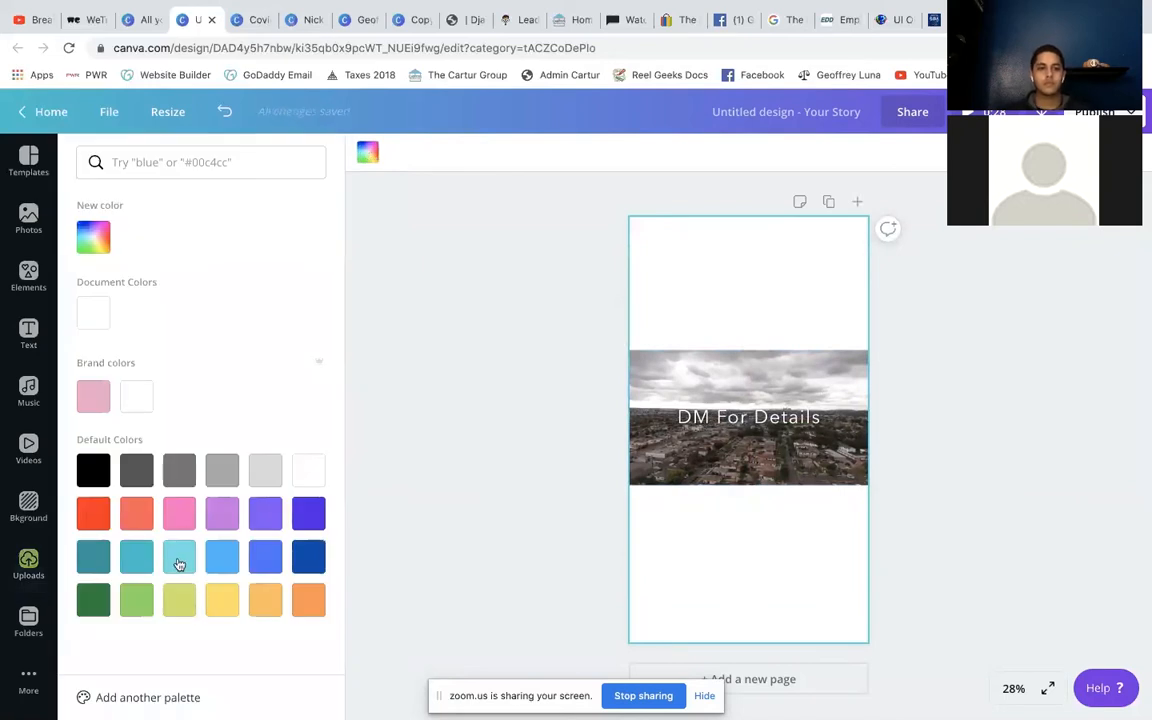
click(179, 556)
mouse_move(807, 465)
mouse_down()
mouse_move(805, 489)
mouse_move(802, 474)
mouse_up()
click(744, 298)
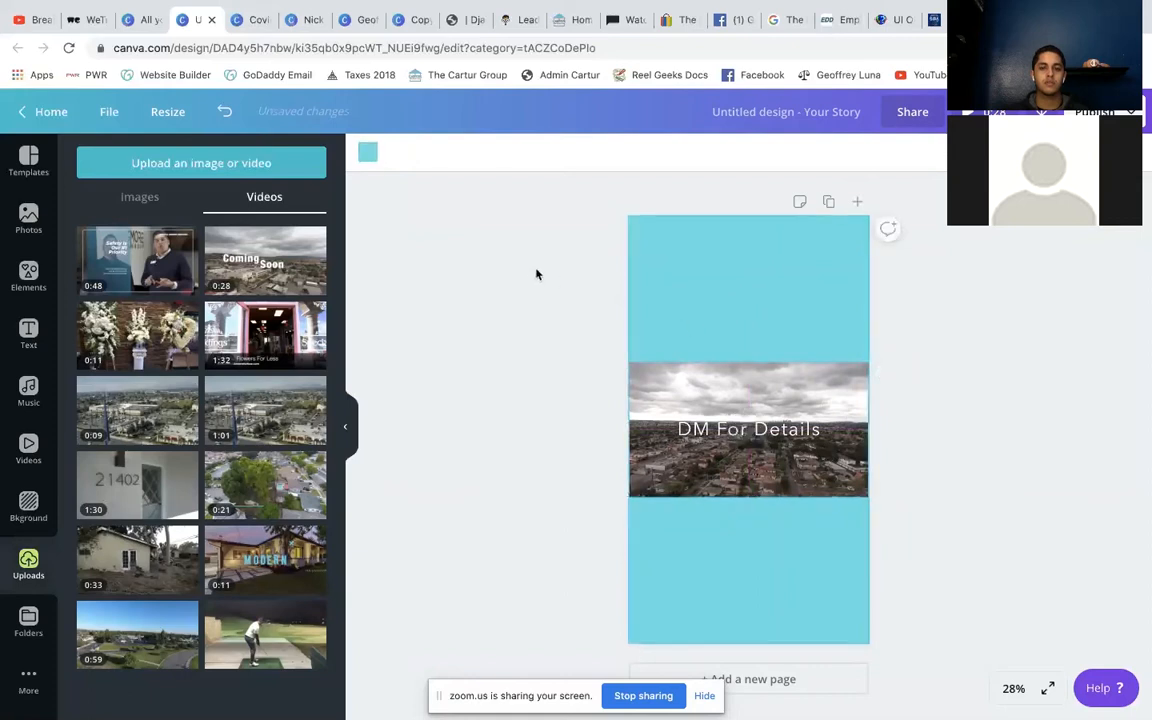
Add a heading just above the video with the filler text "dlksdfjklasjflaksjglka".
click(28, 333)
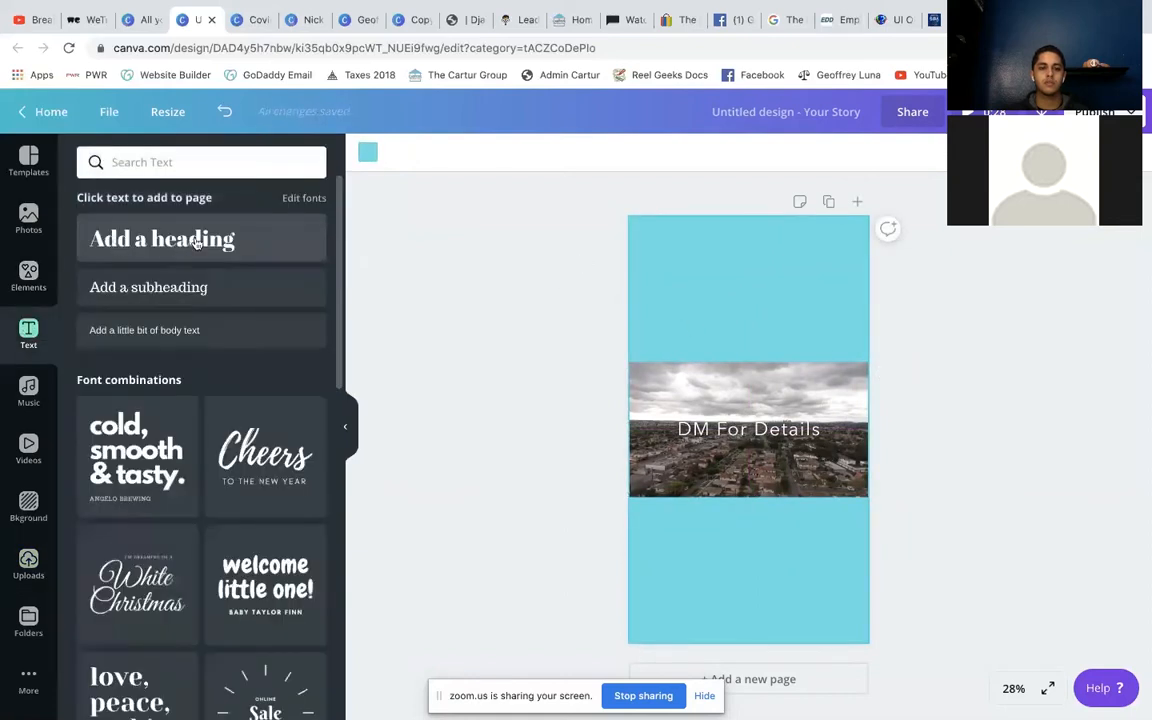
click(197, 243)
drag(760, 463, 759, 371)
text(dlksdfjklasjflaksjglka)
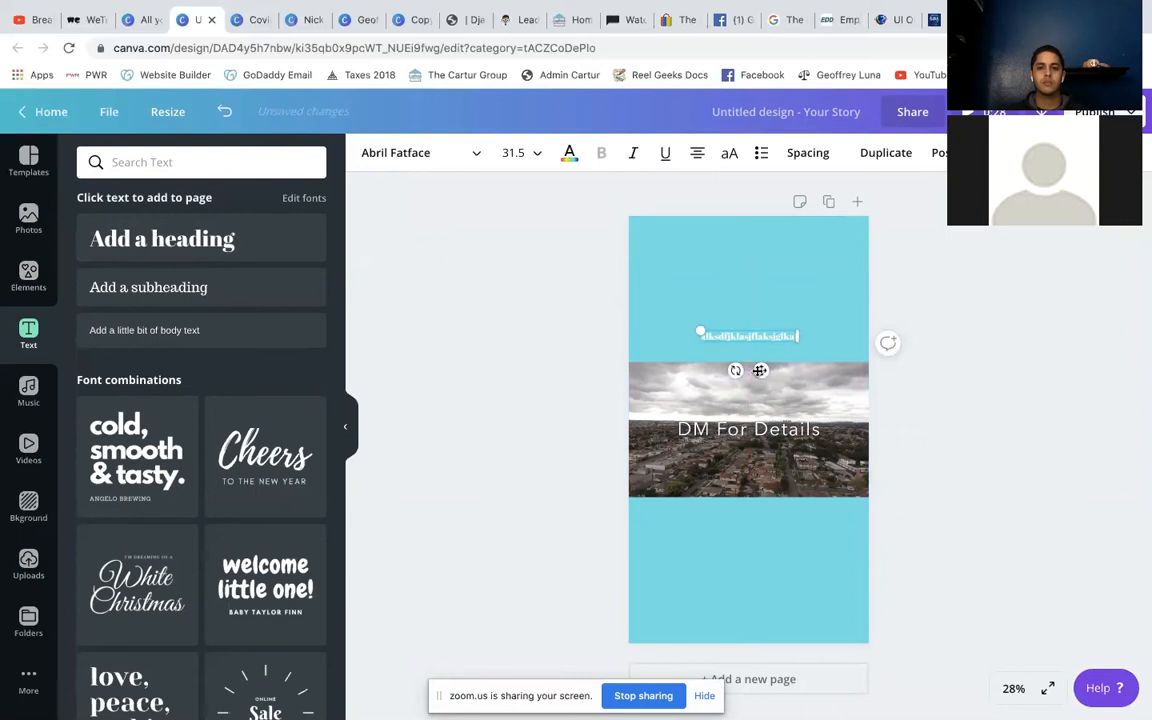
Erase all the filler text from the heading and leave the empty text box.
key(BackSpace)
key(BackSpace)
key(BackSpace)
key(BackSpace)
key(BackSpace)
key(BackSpace)
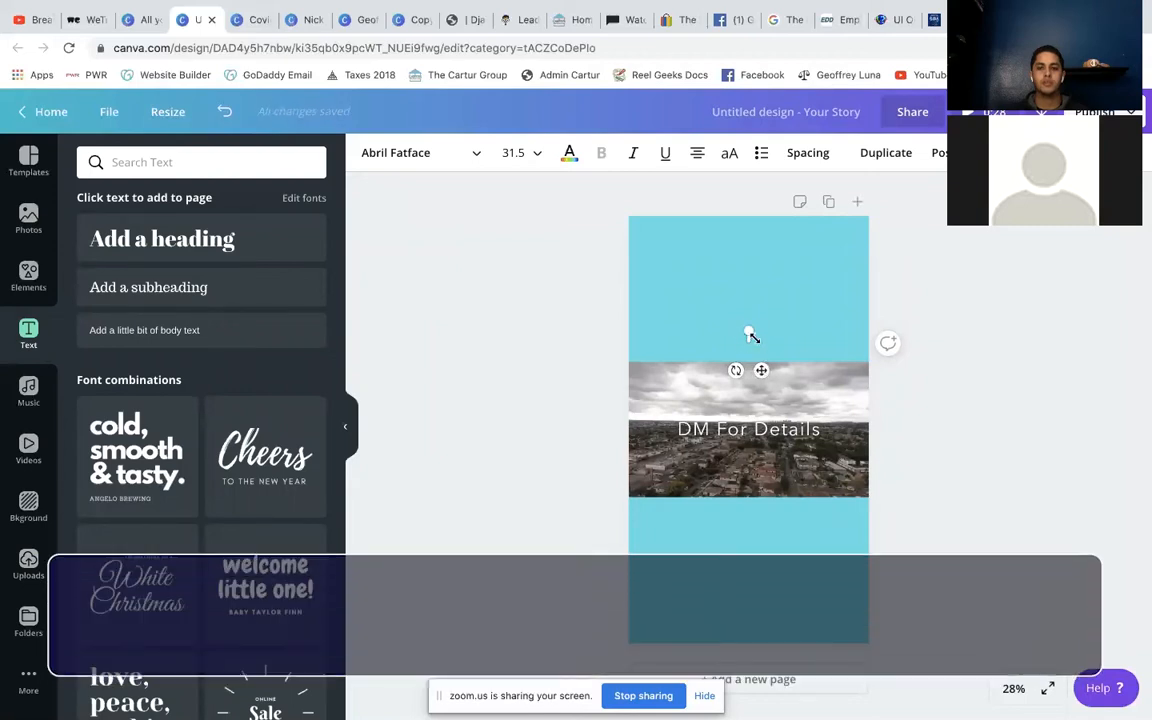
click(716, 339)
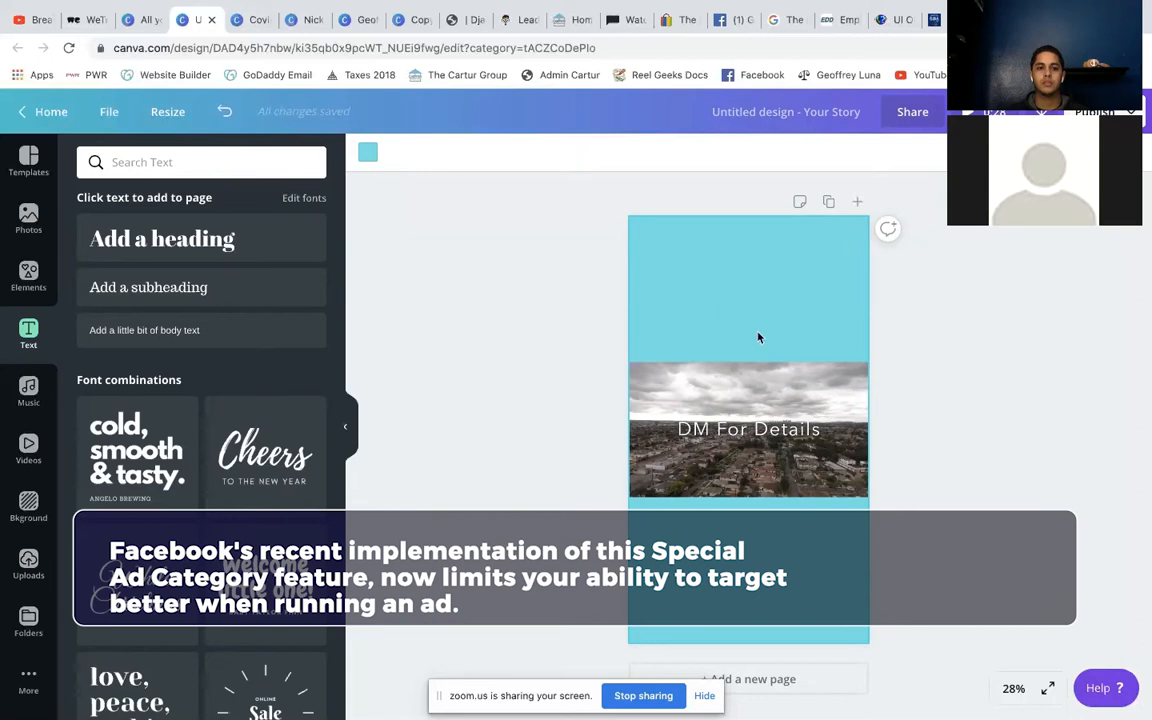
Realign the video to the centre of the page, then delete it from the design.
click(774, 387)
mouse_move(774, 387)
mouse_down()
mouse_move(769, 406)
mouse_move(769, 381)
mouse_up()
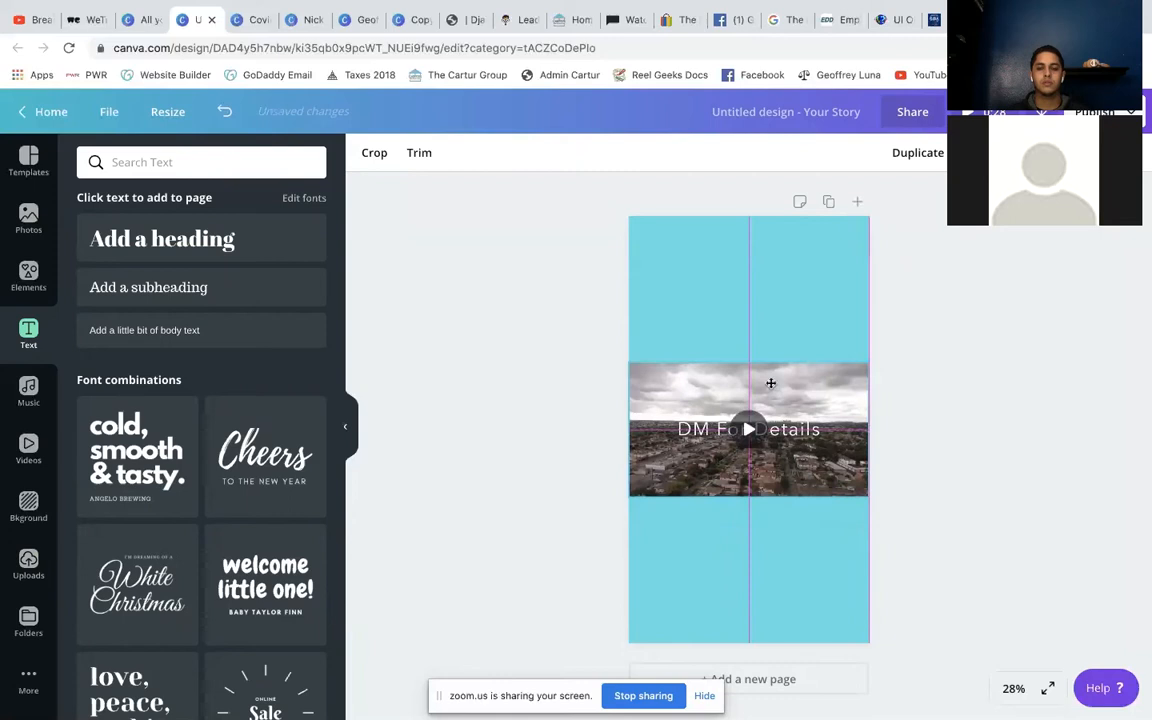
click(770, 345)
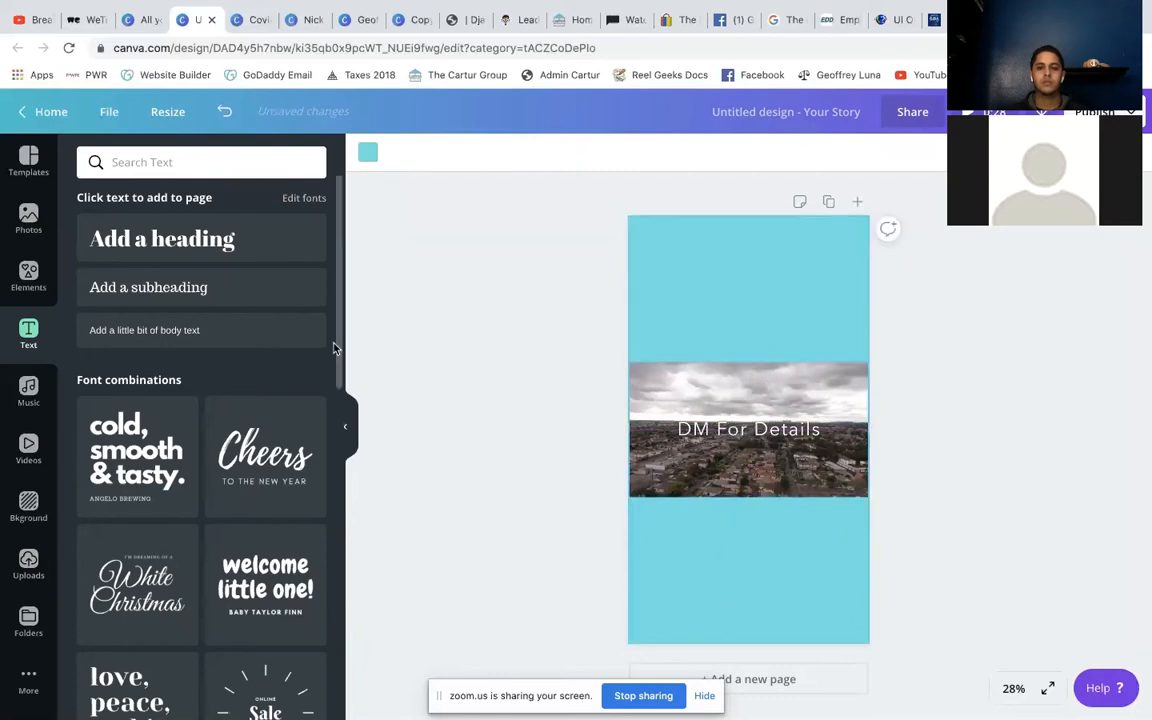
click(757, 386)
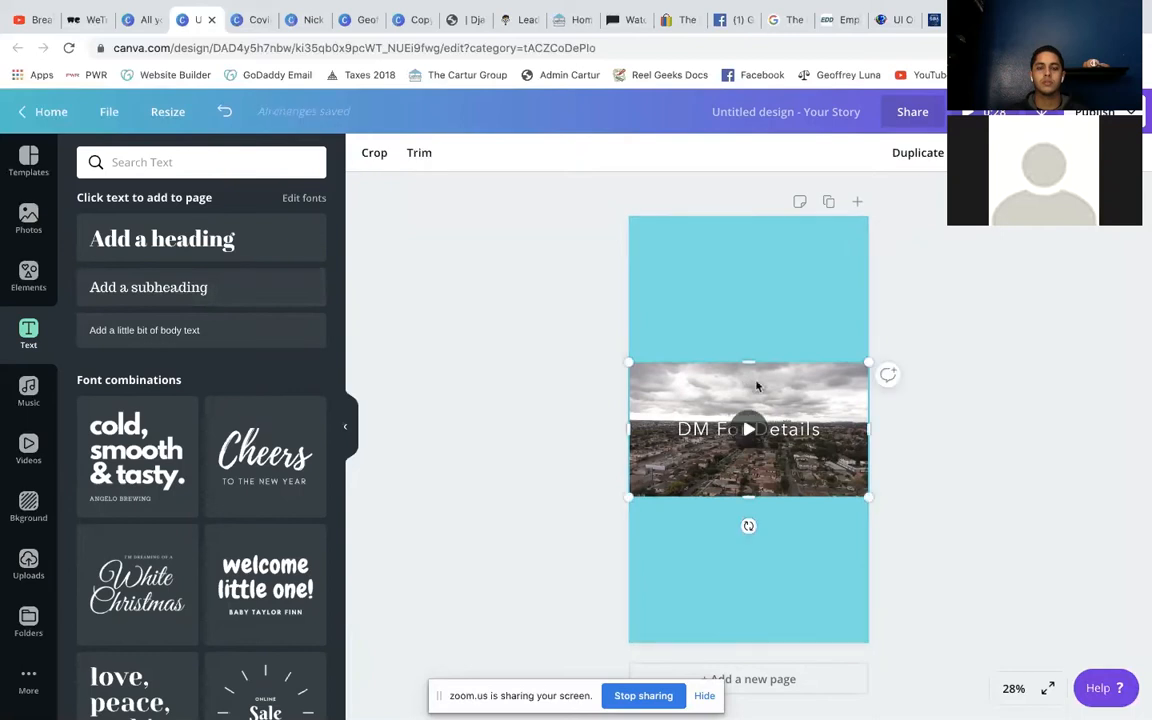
key(Delete)
Add the uploaded dusk photo of the house to the story page and fit it across the page's centre.
click(29, 563)
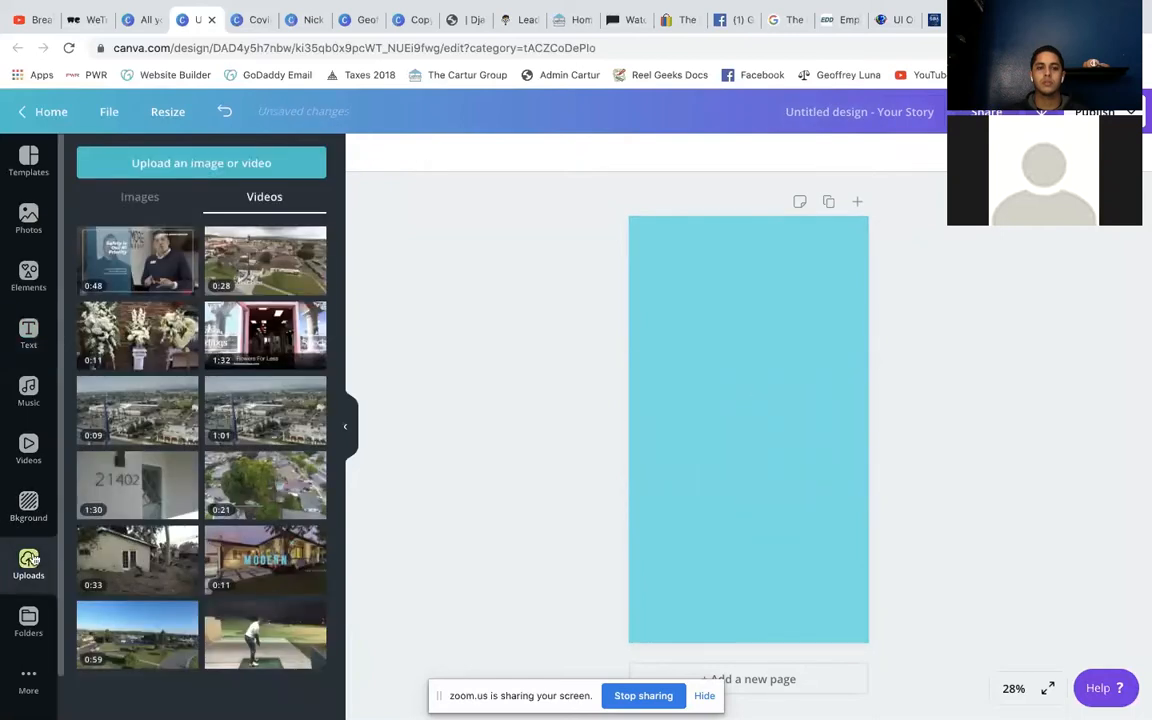
click(150, 197)
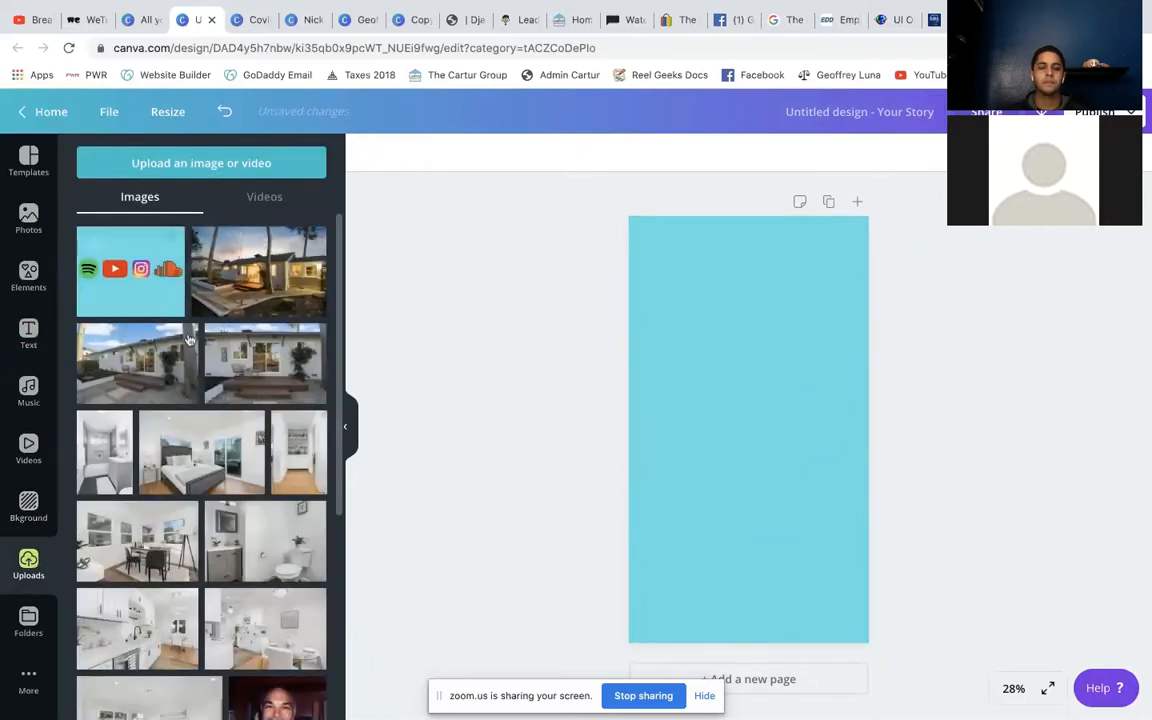
click(252, 262)
drag(753, 443, 707, 417)
drag(777, 455, 801, 463)
click(951, 375)
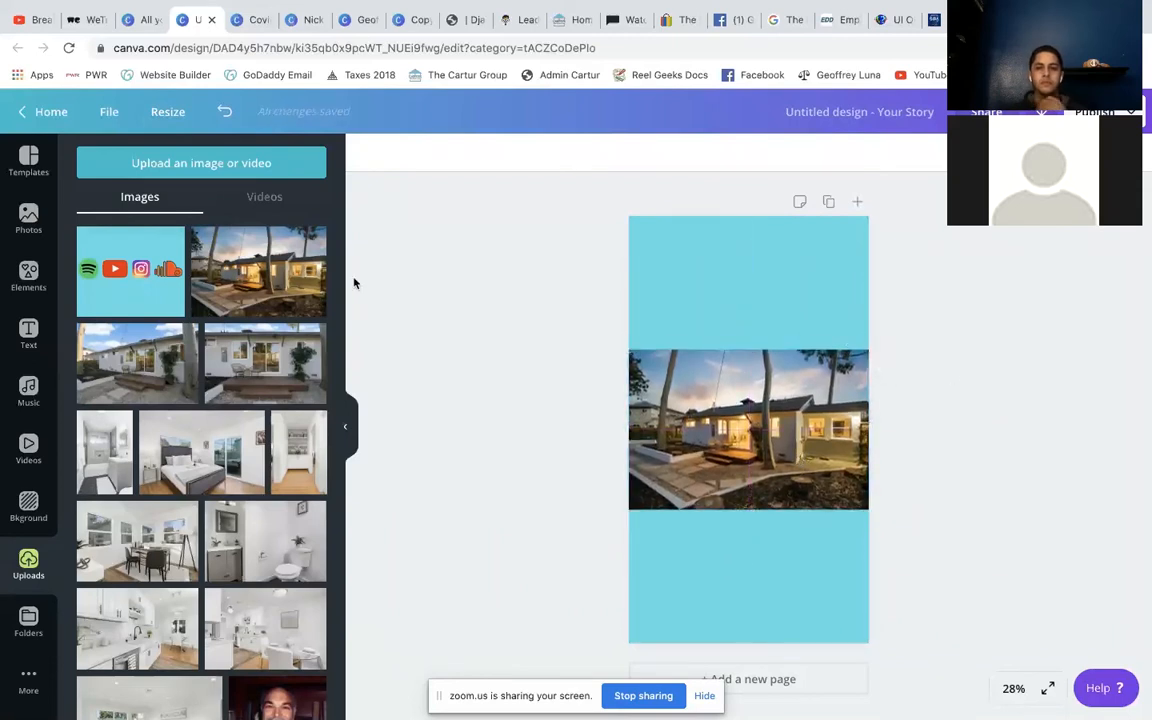
Download the story design with the house photo as a PNG file.
click(30, 326)
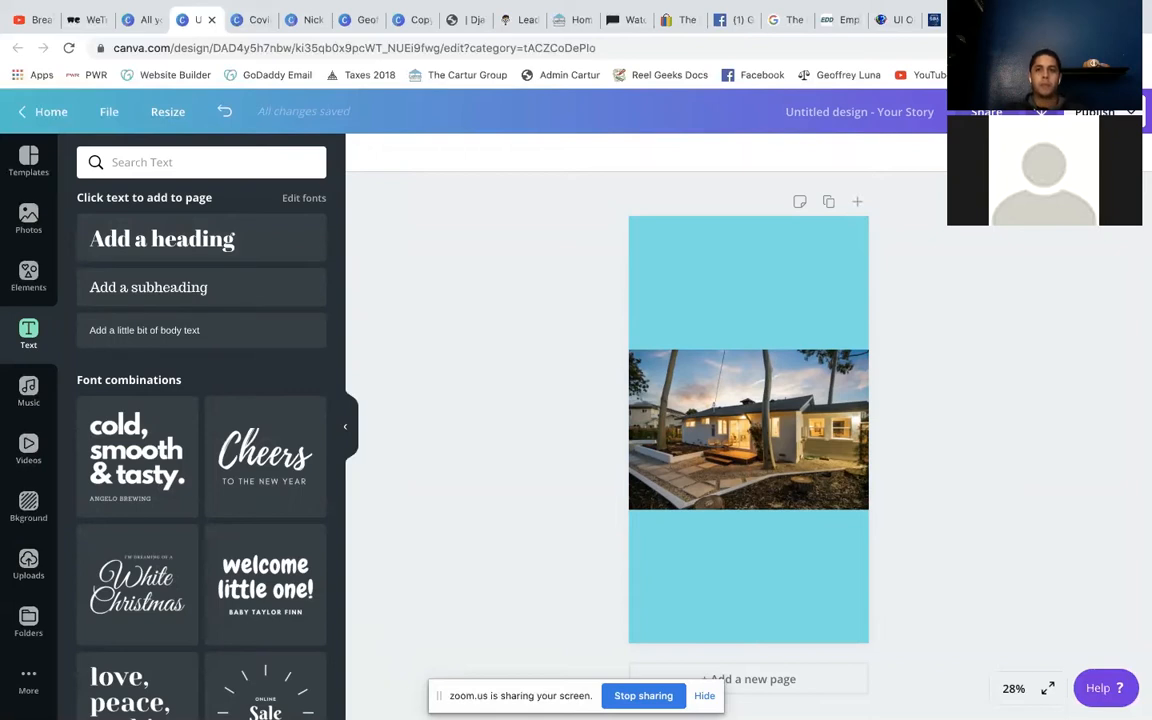
click(1041, 111)
click(1012, 408)
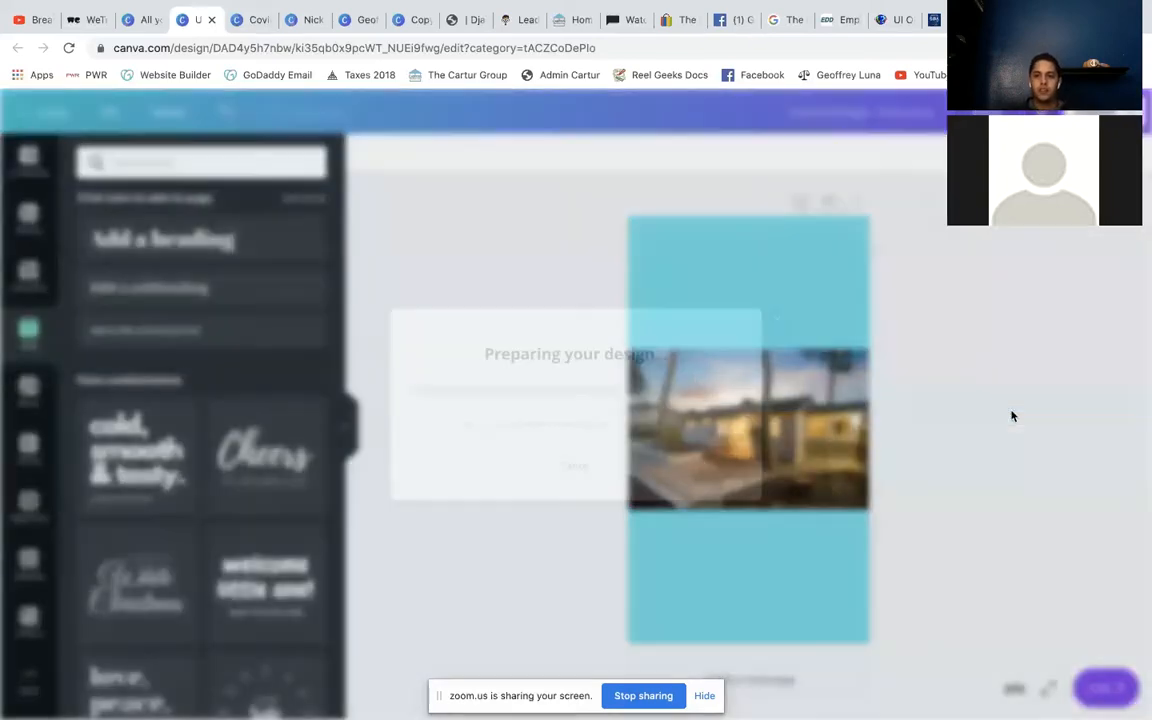
Switch to Facebook Ads Manager and start creating a new campaign from the campaigns list.
click(731, 22)
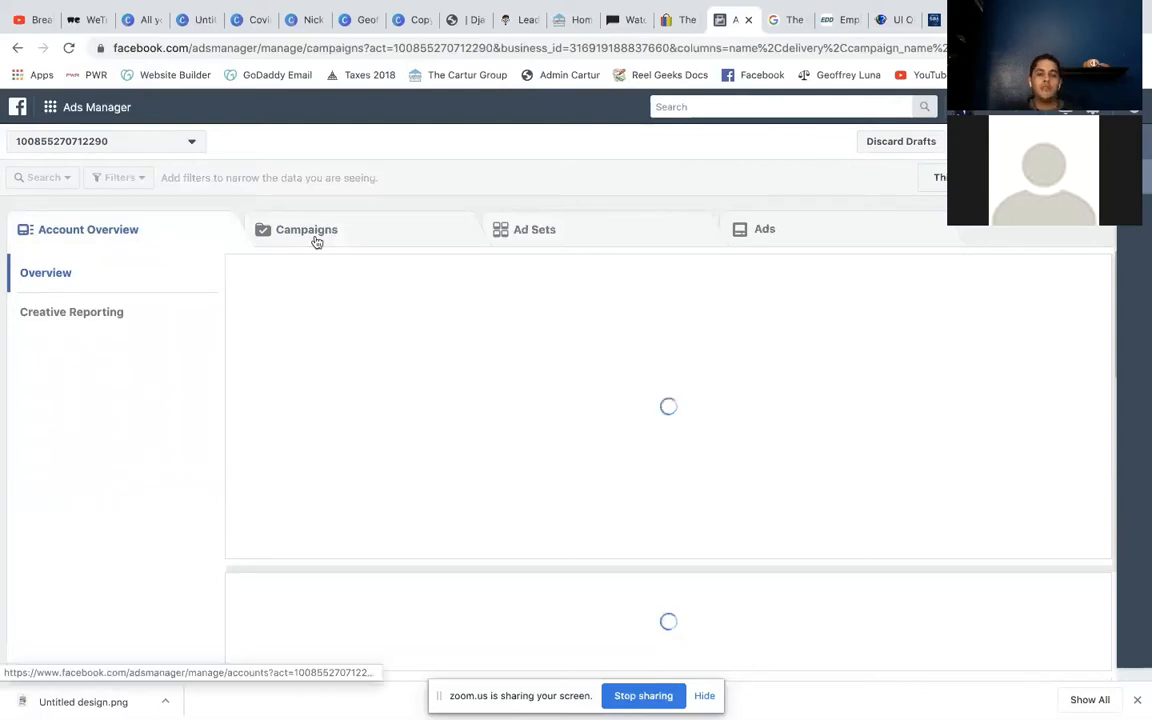
click(316, 236)
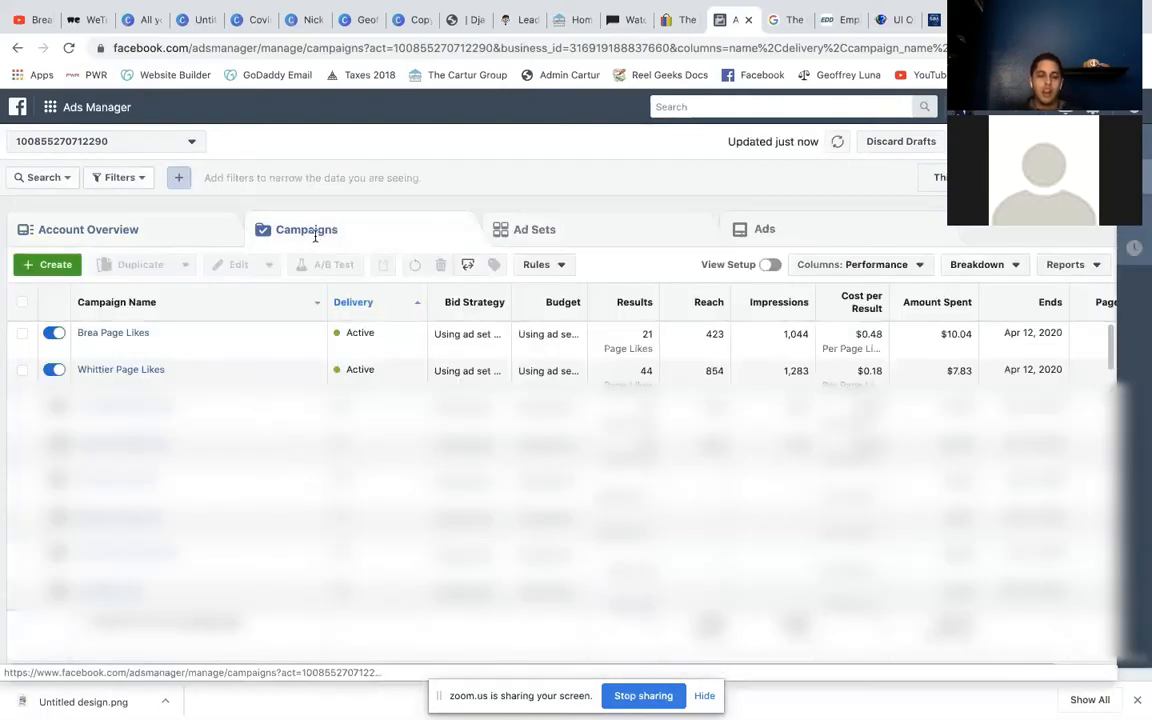
click(538, 297)
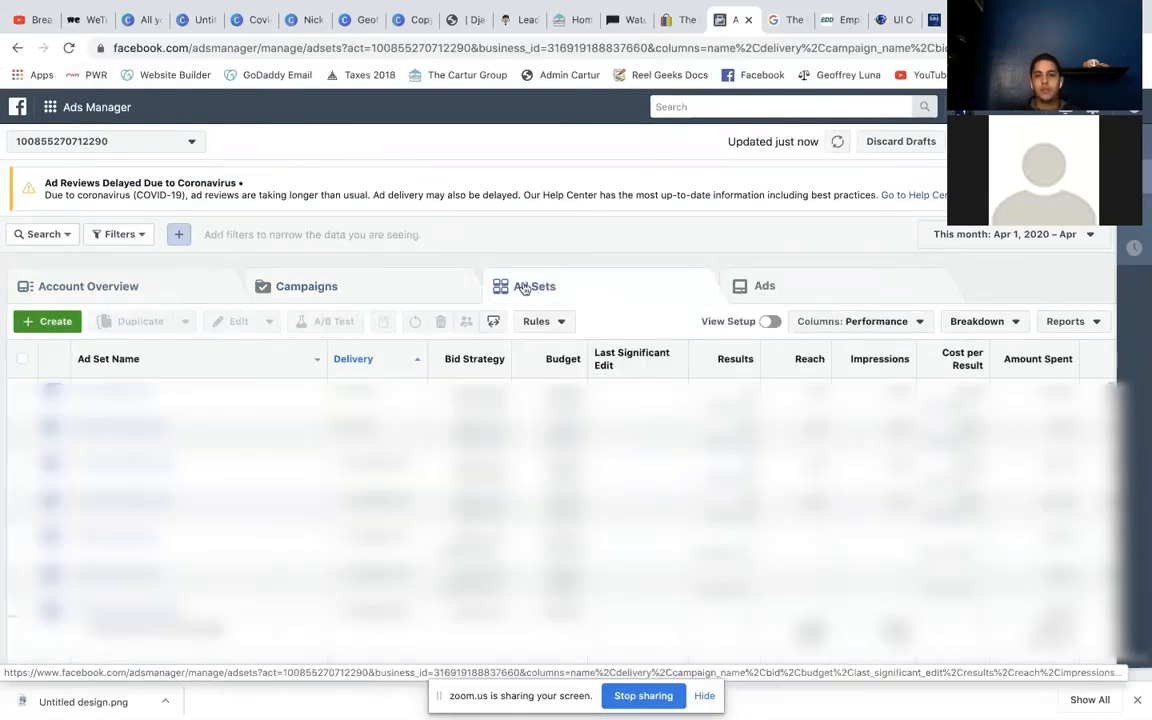
click(375, 290)
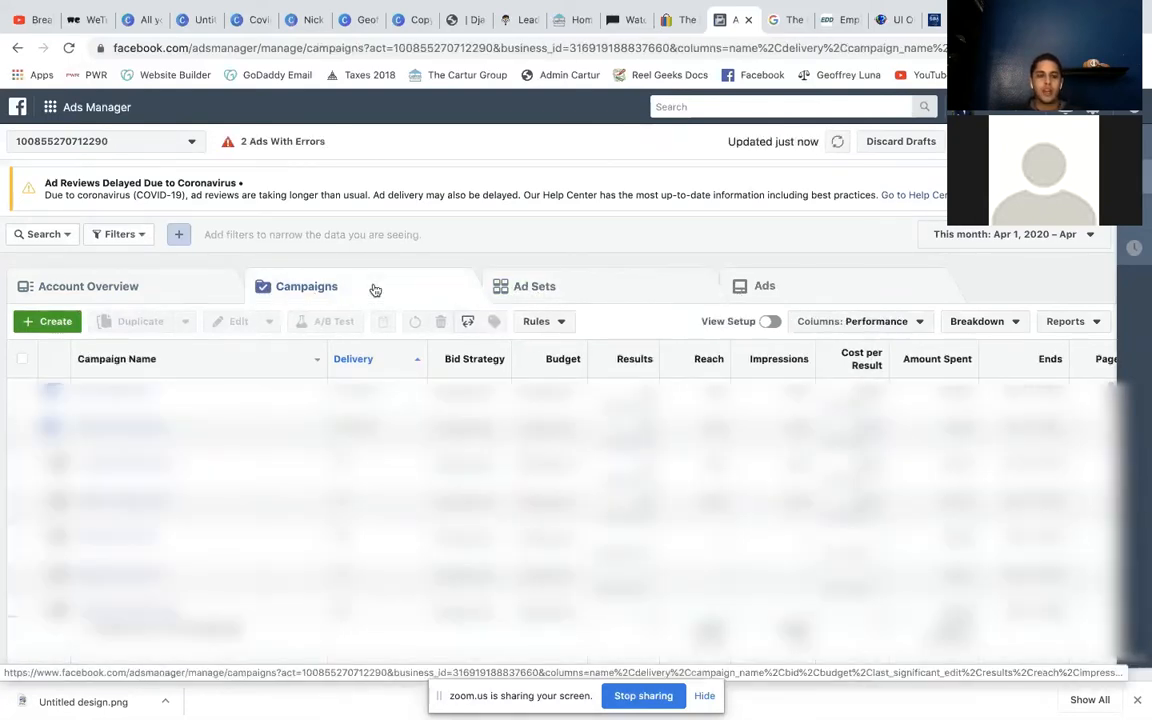
click(55, 322)
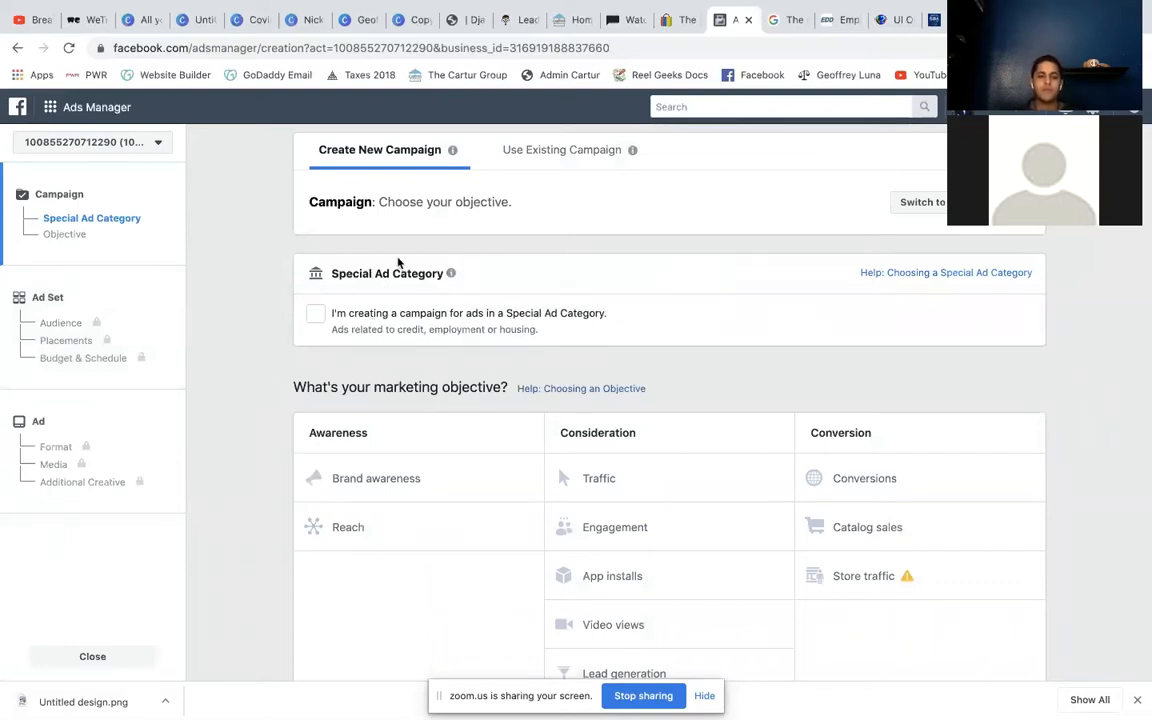
Declare the campaign a Special Ad Category for Housing and choose Traffic as its marketing objective.
mouse_move(400, 282)
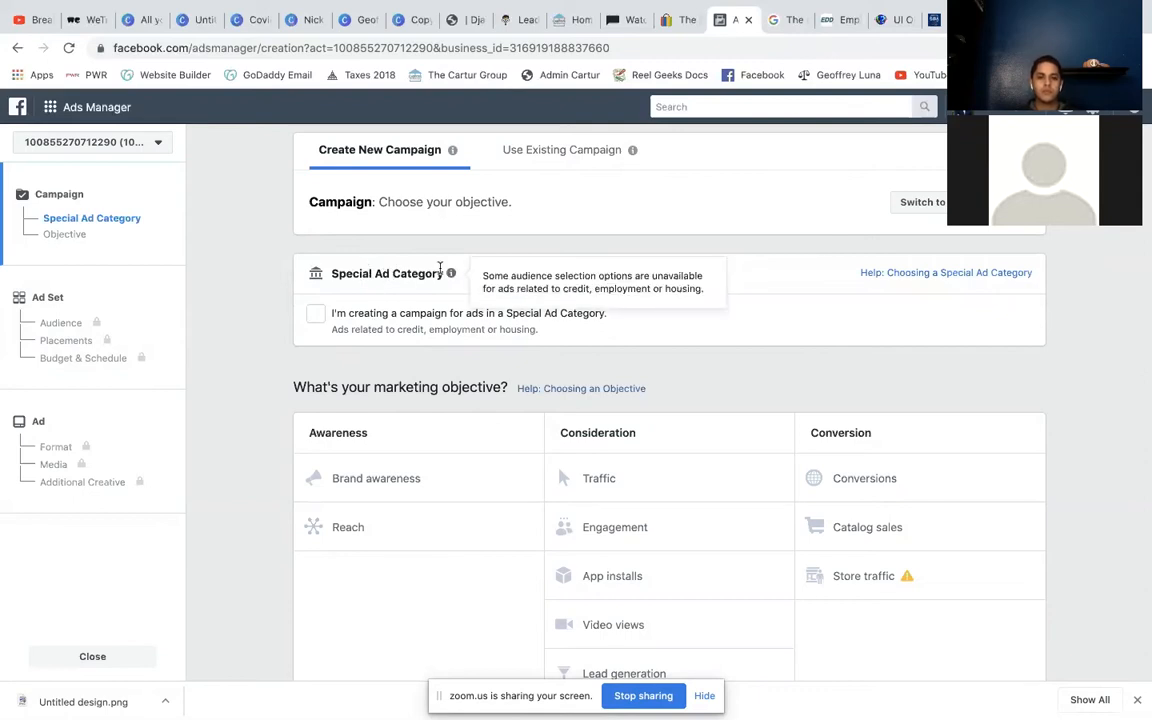
click(316, 314)
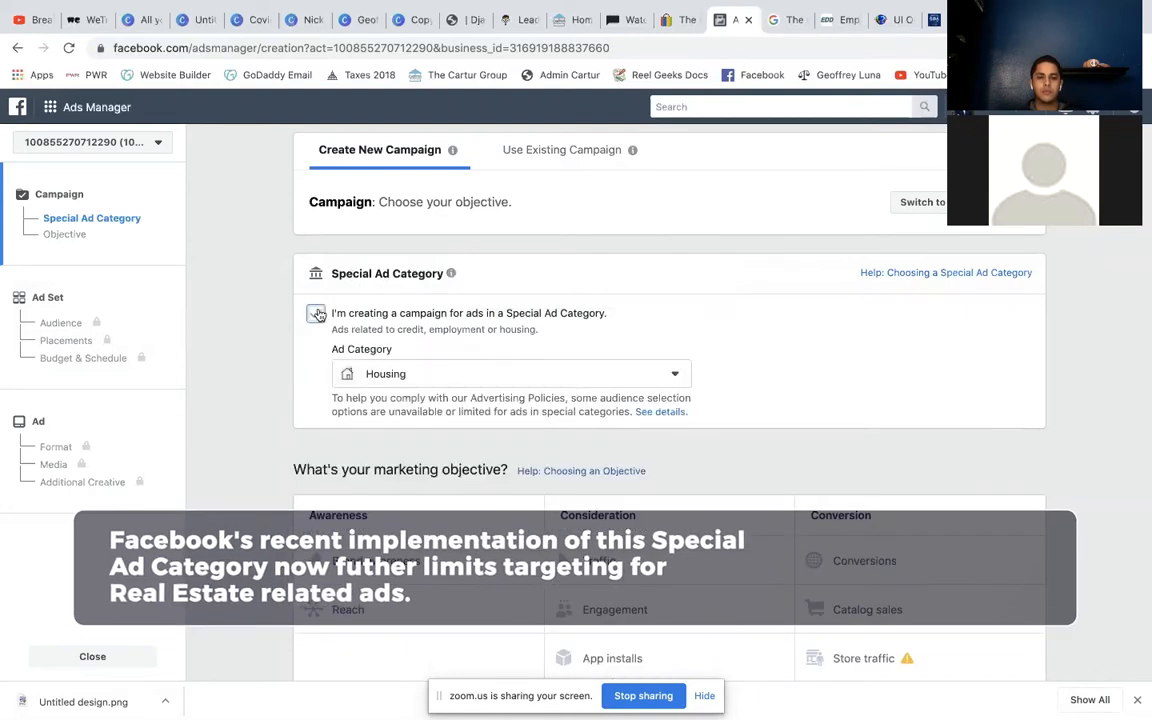
click(676, 376)
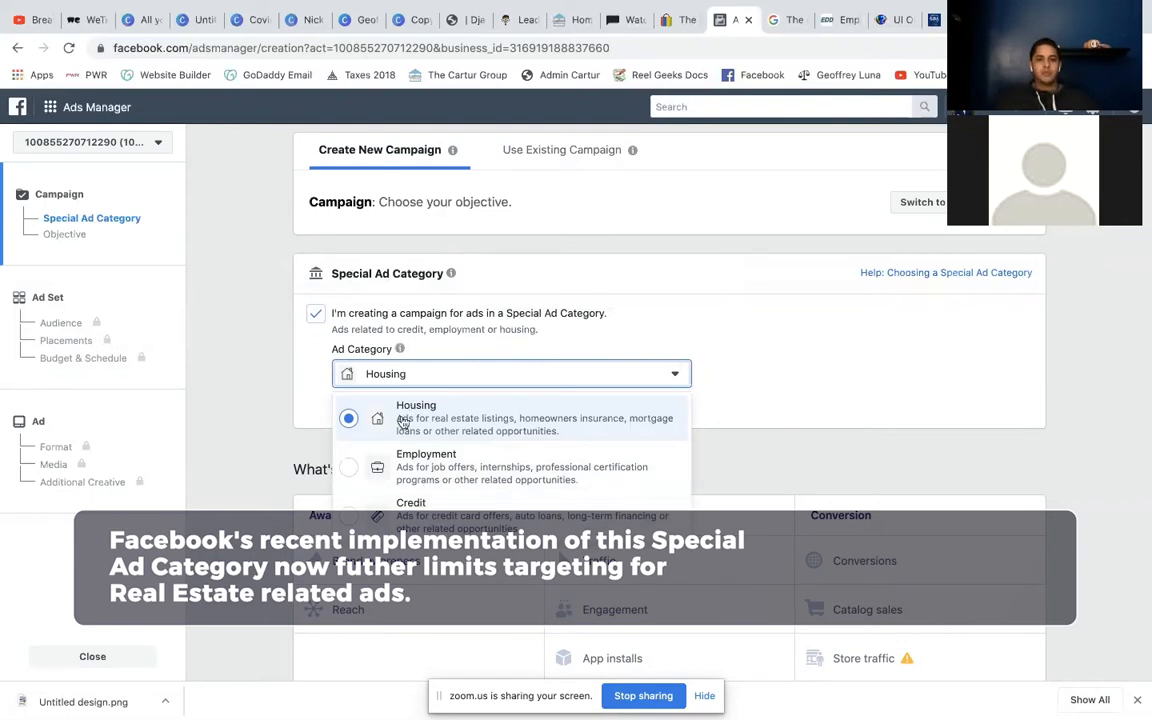
click(752, 384)
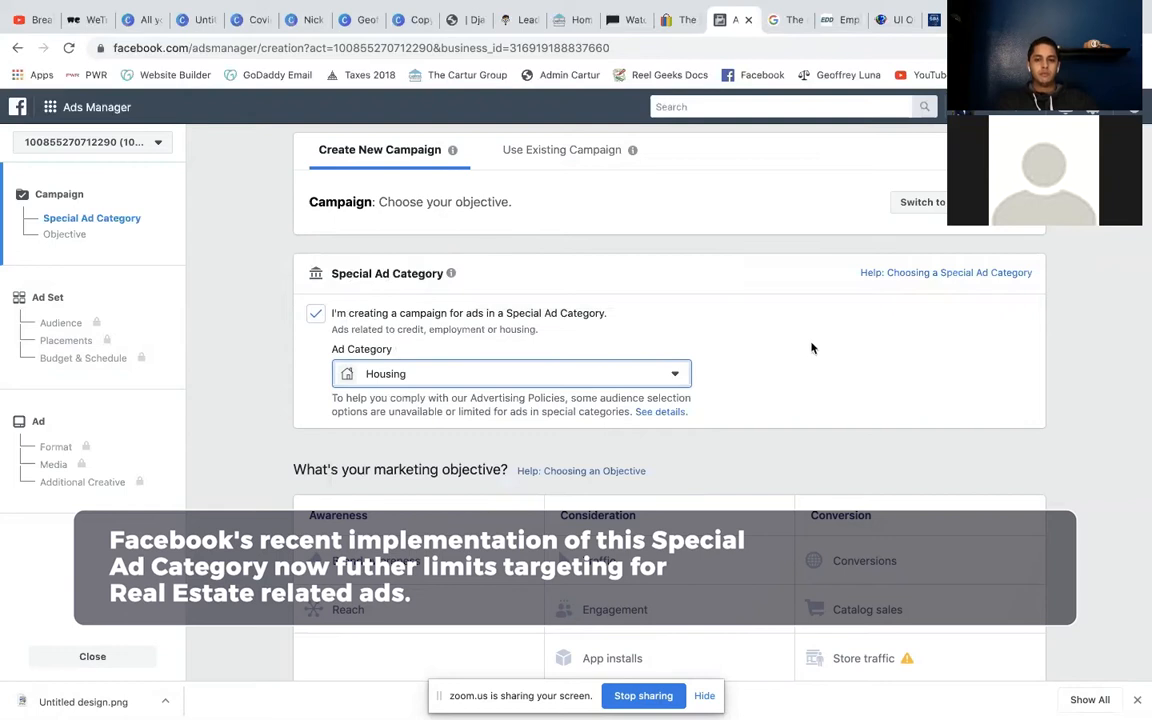
scroll(811, 347, down, 3)
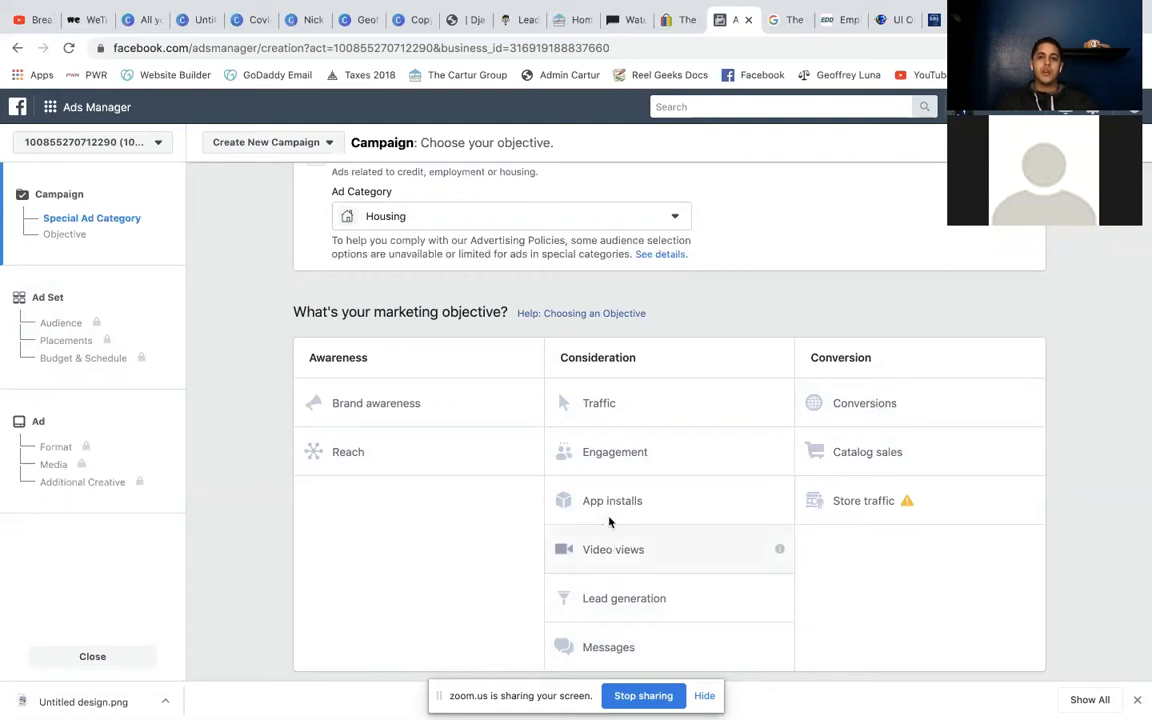
click(619, 406)
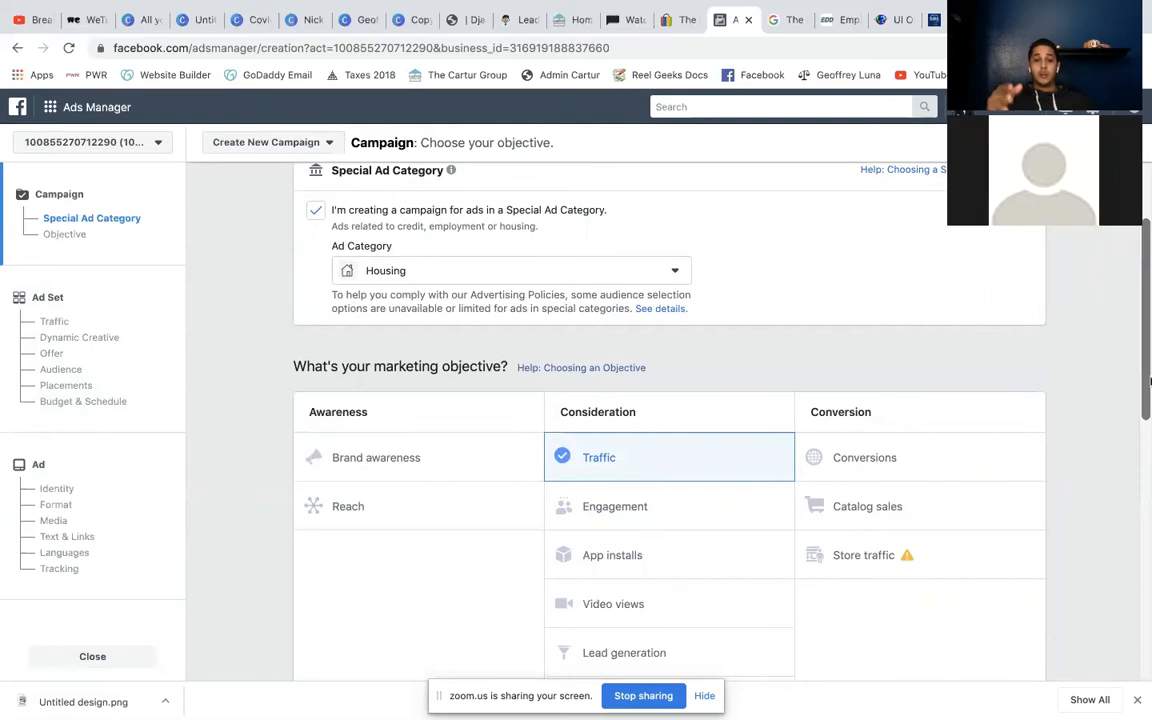
Name the campaign "Instagram Story" and continue to the ad set settings.
scroll(1148, 380, down, 6)
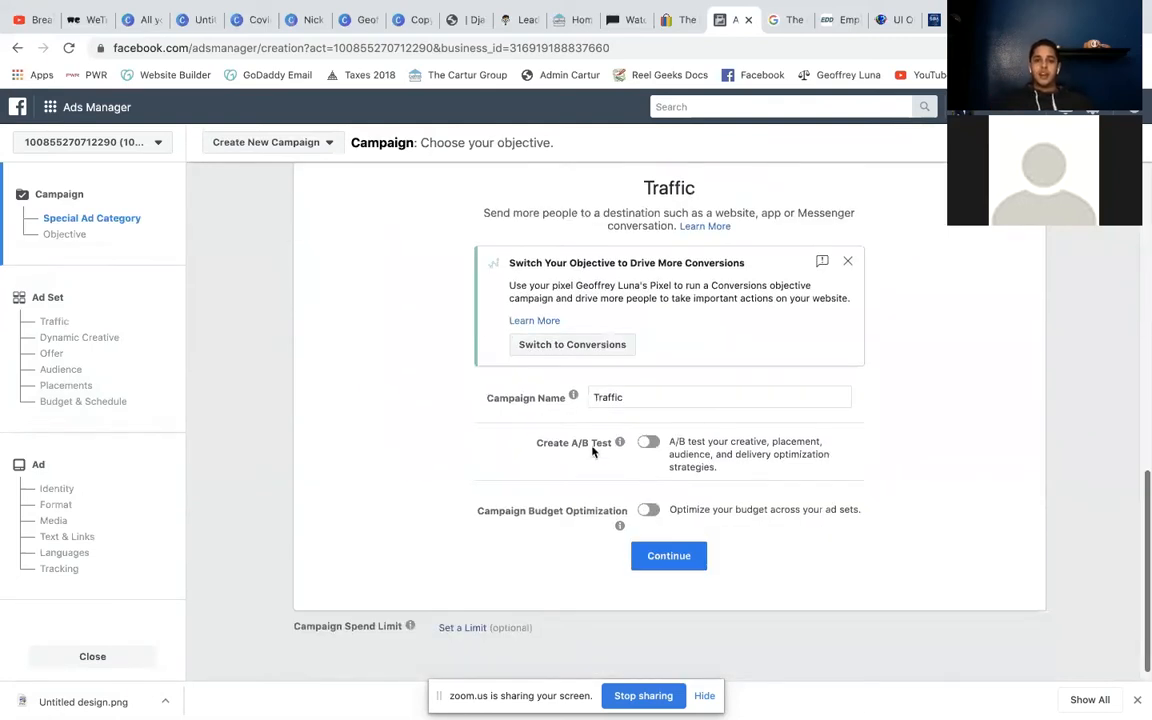
drag(648, 397, 513, 397)
text(Instagram Sot)
key(BackSpace)
key(BackSpace)
text(tory)
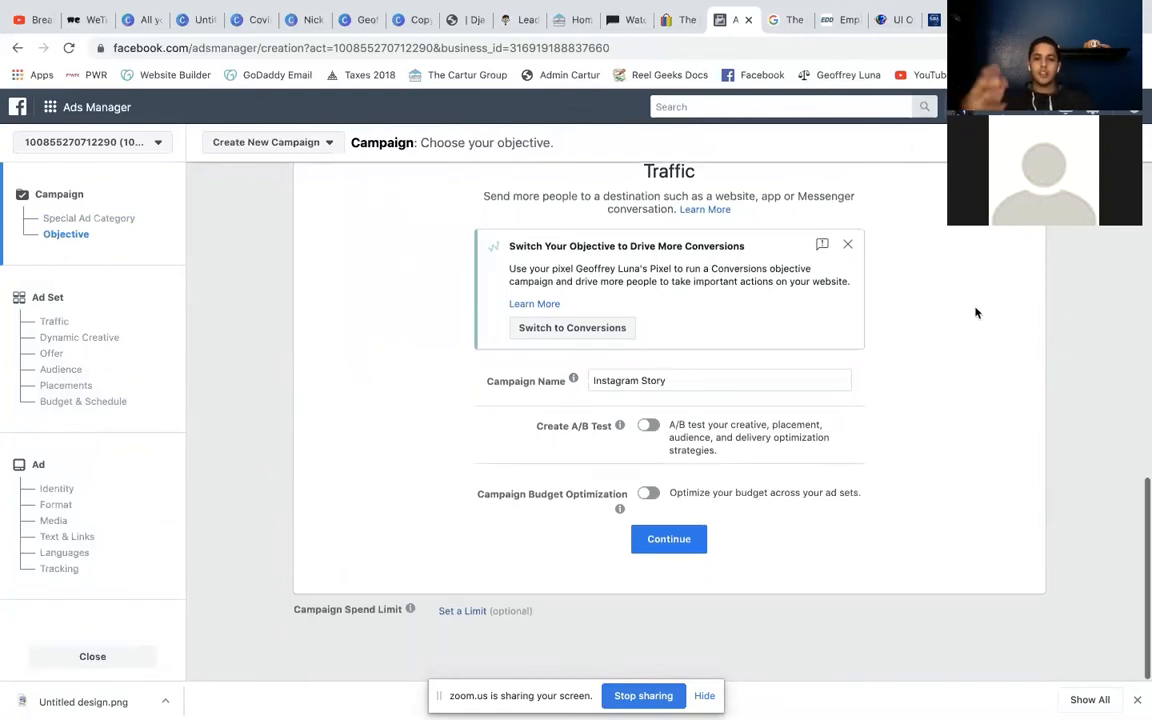
scroll(976, 313, up, 5)
scroll(976, 313, down, 5)
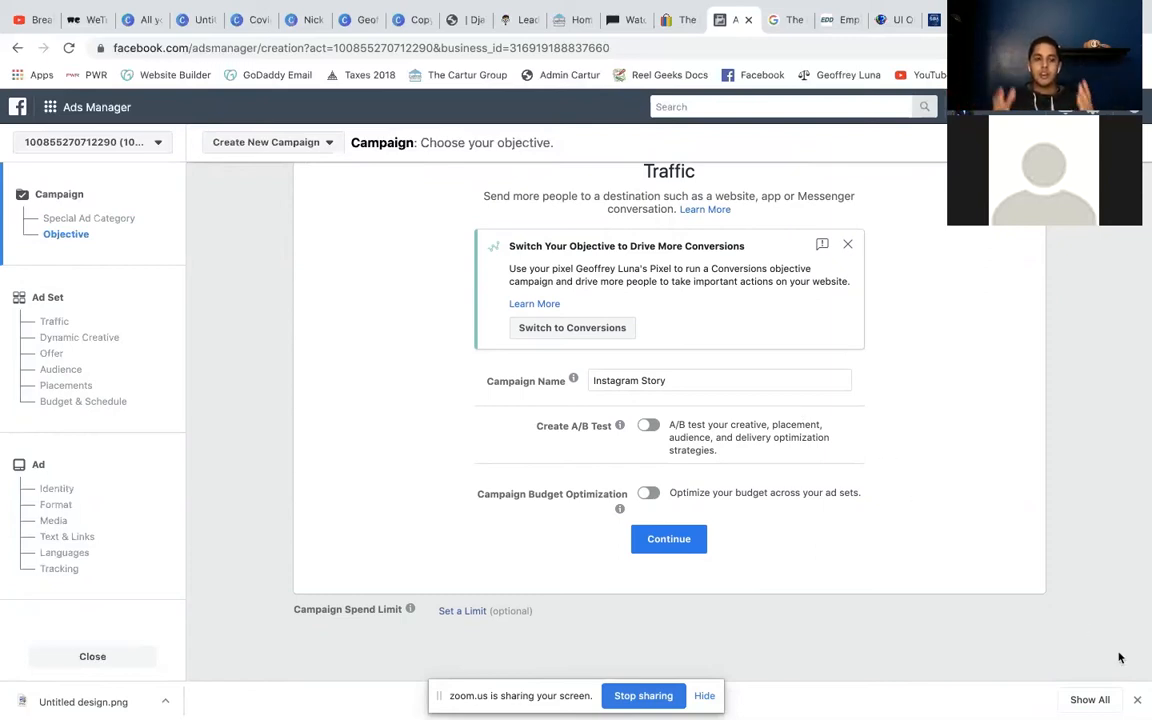
click(1137, 701)
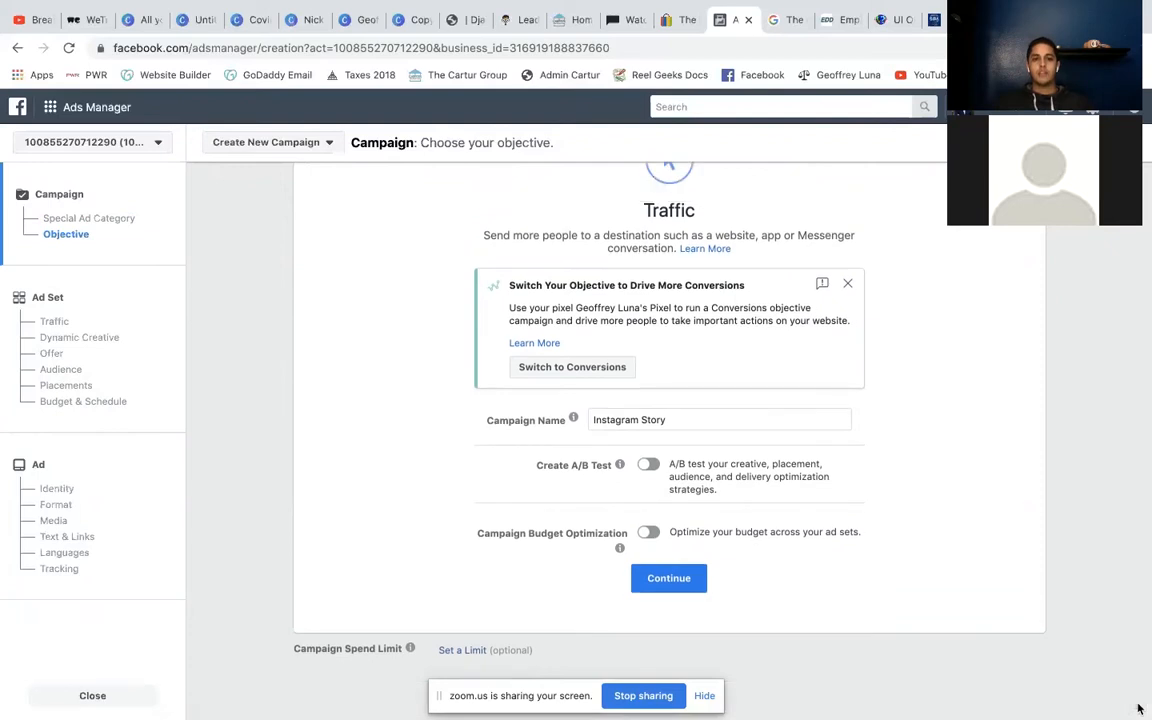
click(668, 580)
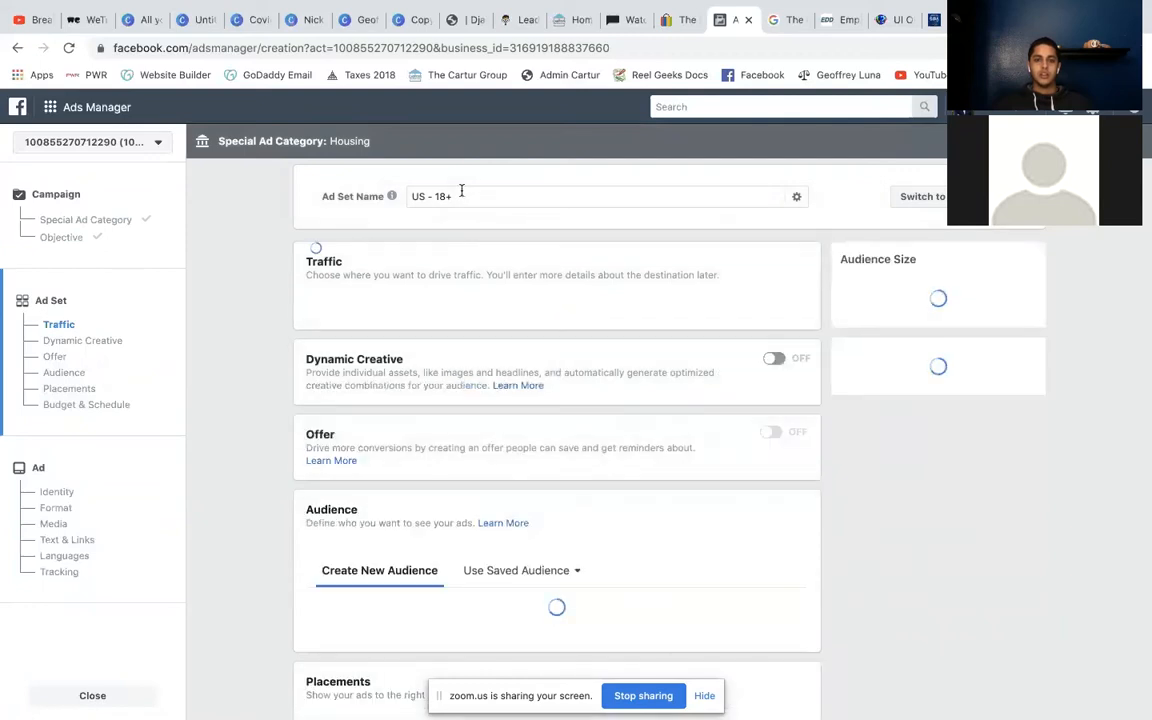
Rename the ad set as "Instagram Story AD".
drag(465, 197, 298, 179)
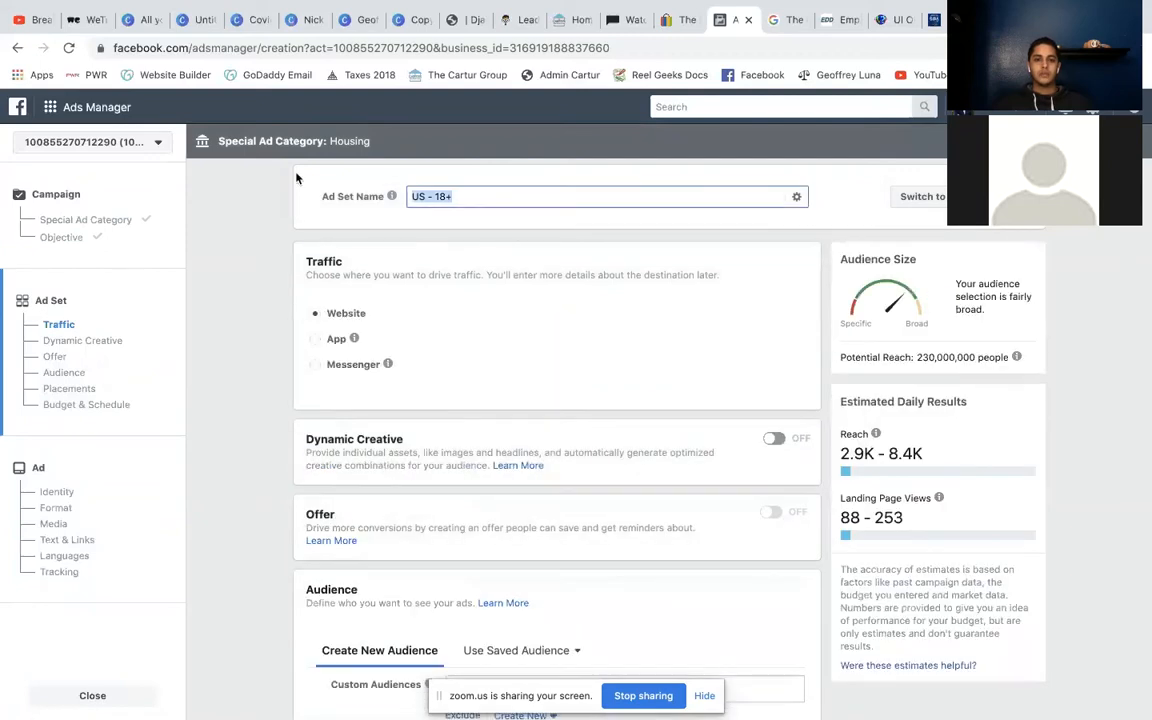
text(()
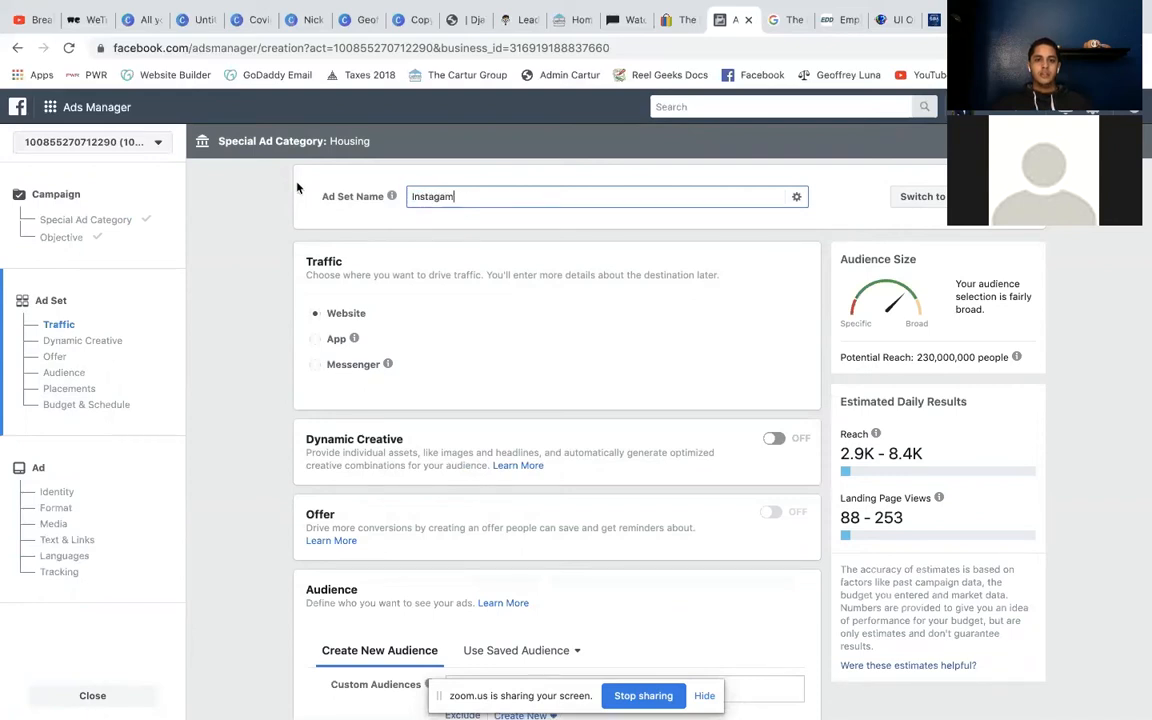
text(nstagram Sot)
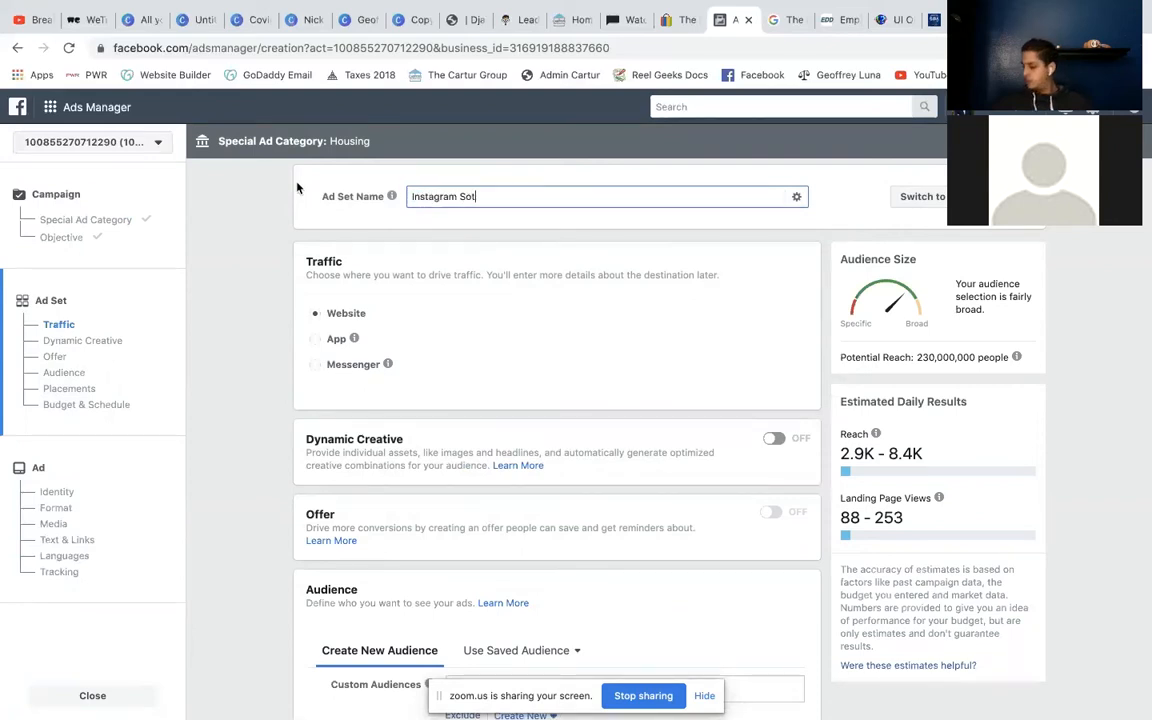
text(ry  AD)
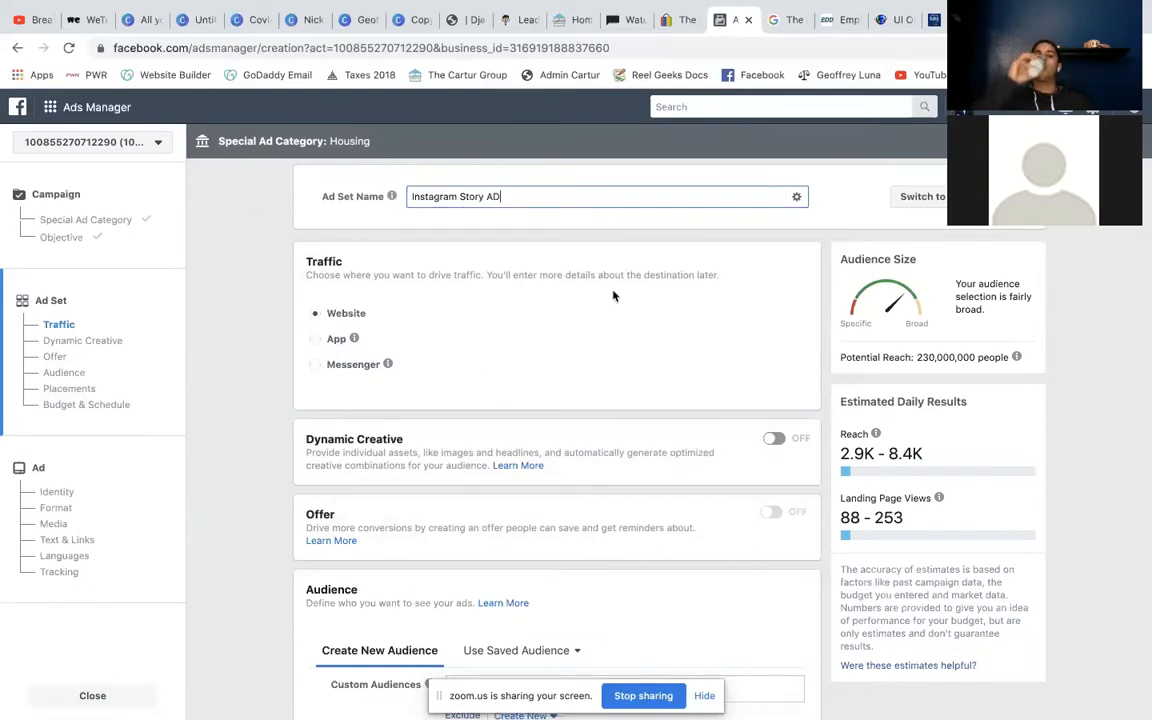
Review the saved target audiences offered for the ad set without choosing one.
scroll(614, 295, down, 2)
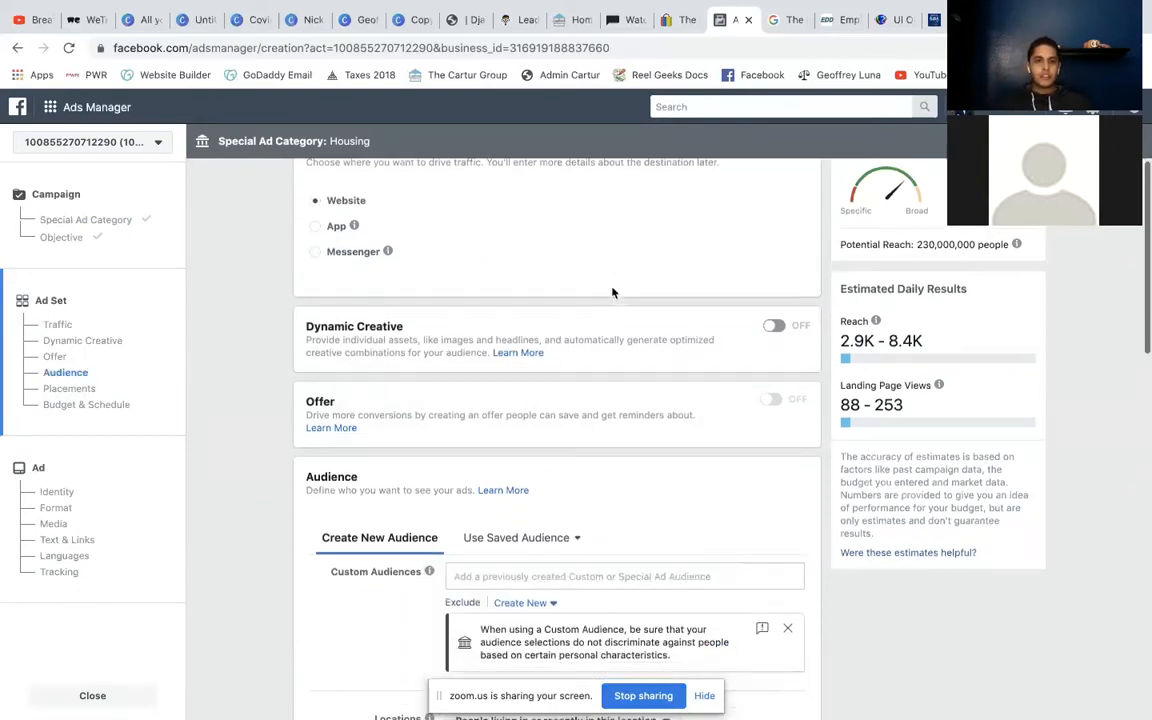
scroll(613, 292, down, 5)
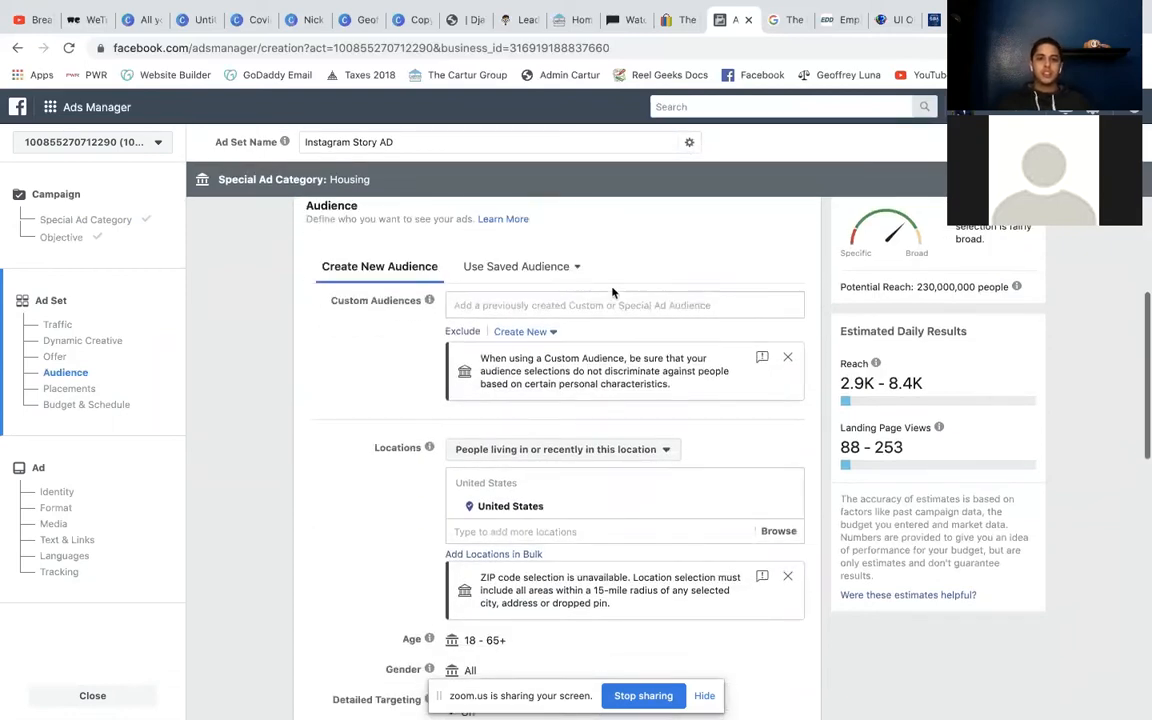
click(546, 268)
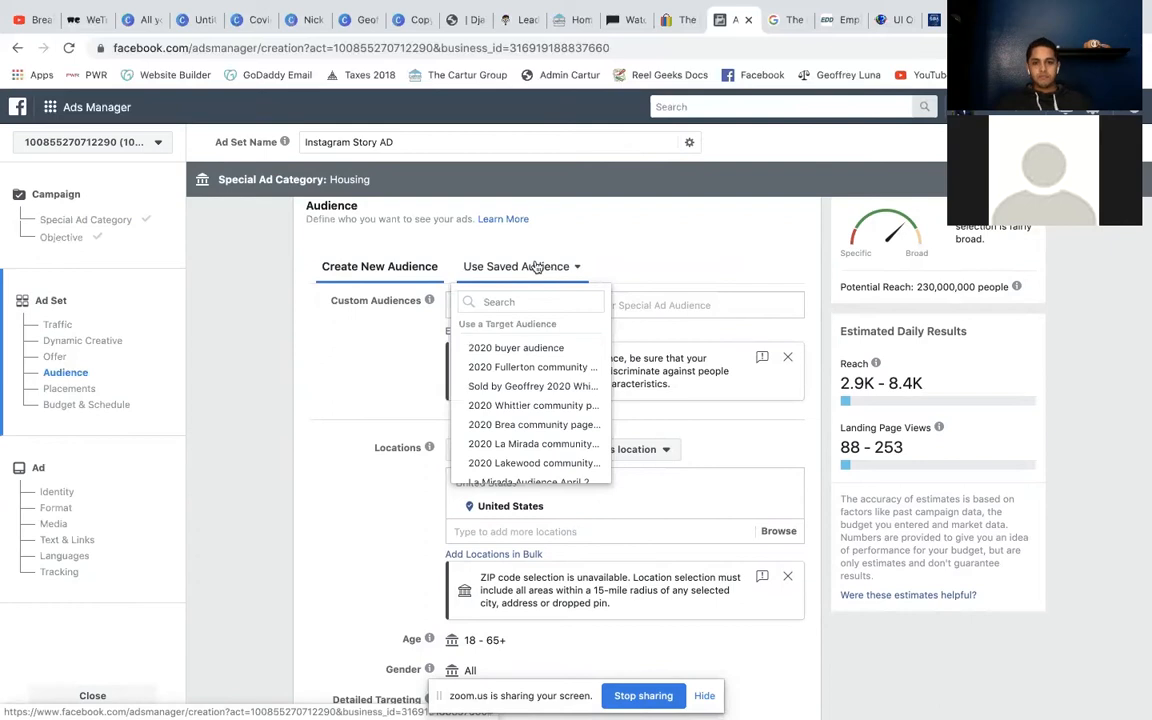
click(595, 246)
mouse_move(343, 301)
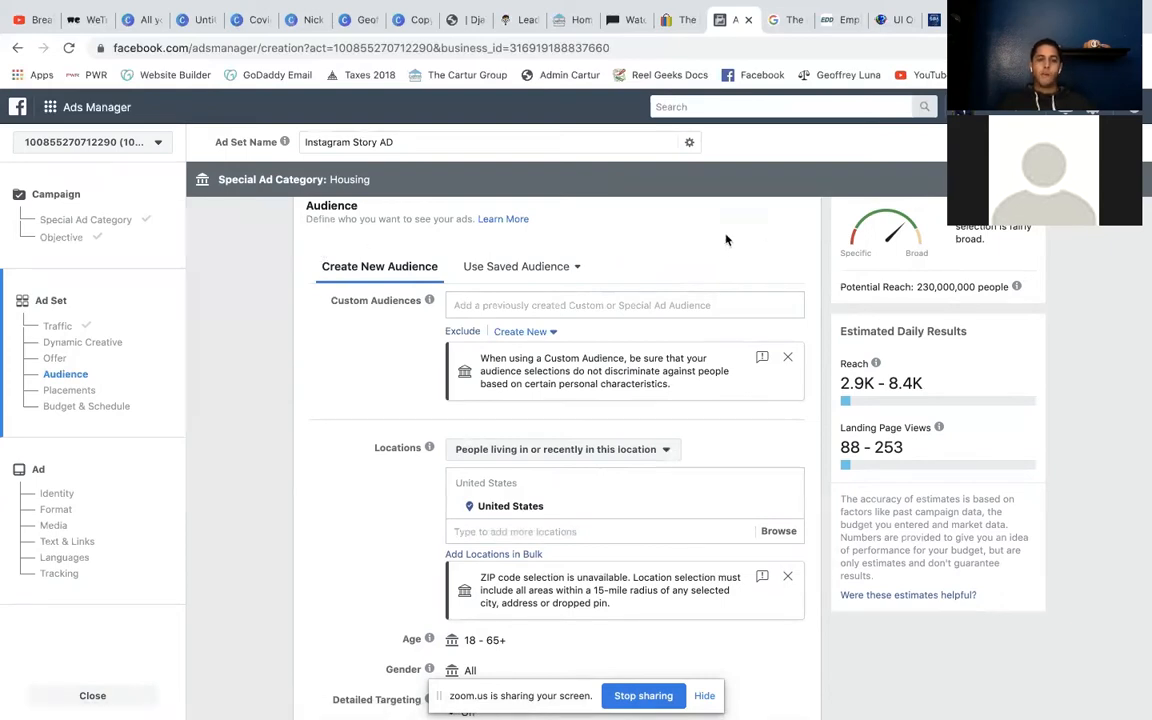
Limit the audience's location targeting to people living in this location.
scroll(726, 240, down, 1)
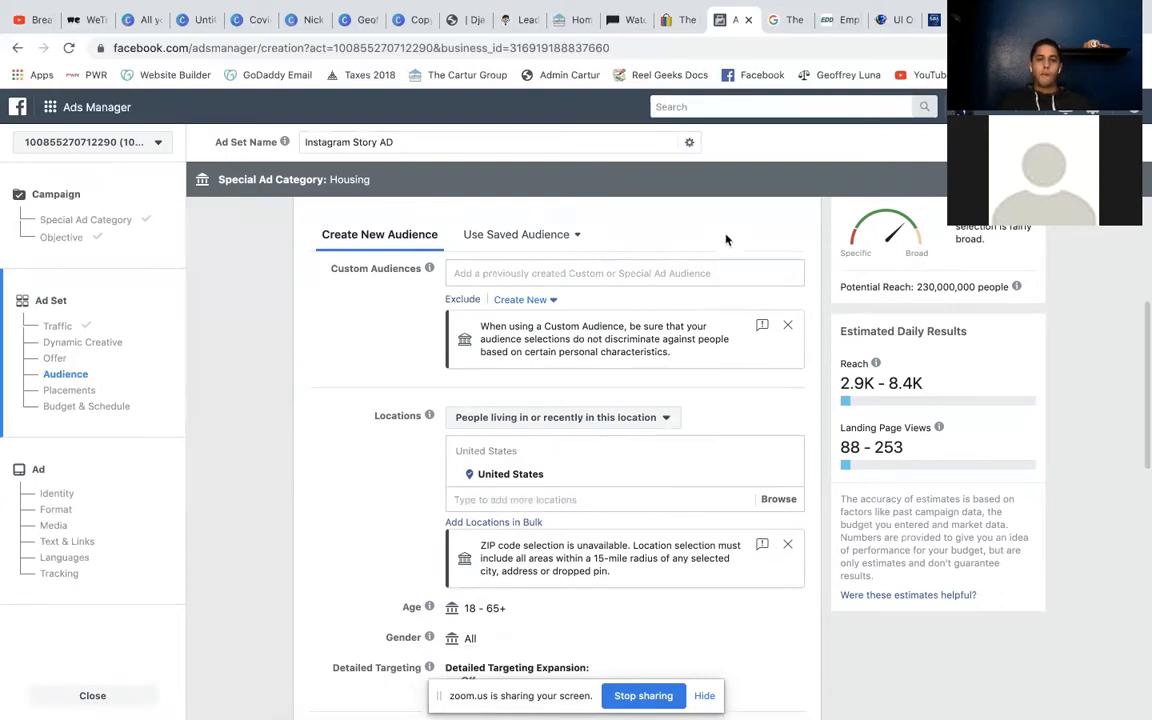
click(556, 417)
click(560, 465)
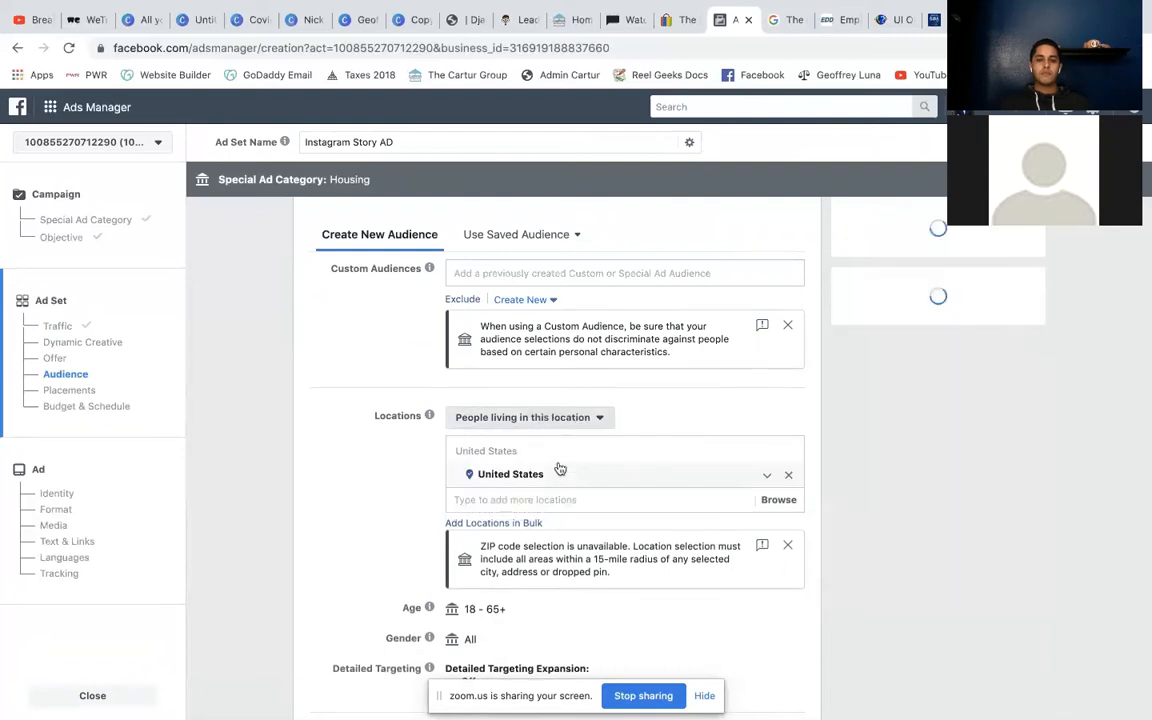
Replace the United States target location with the city of Whittier, California.
scroll(335, 419, down, 3)
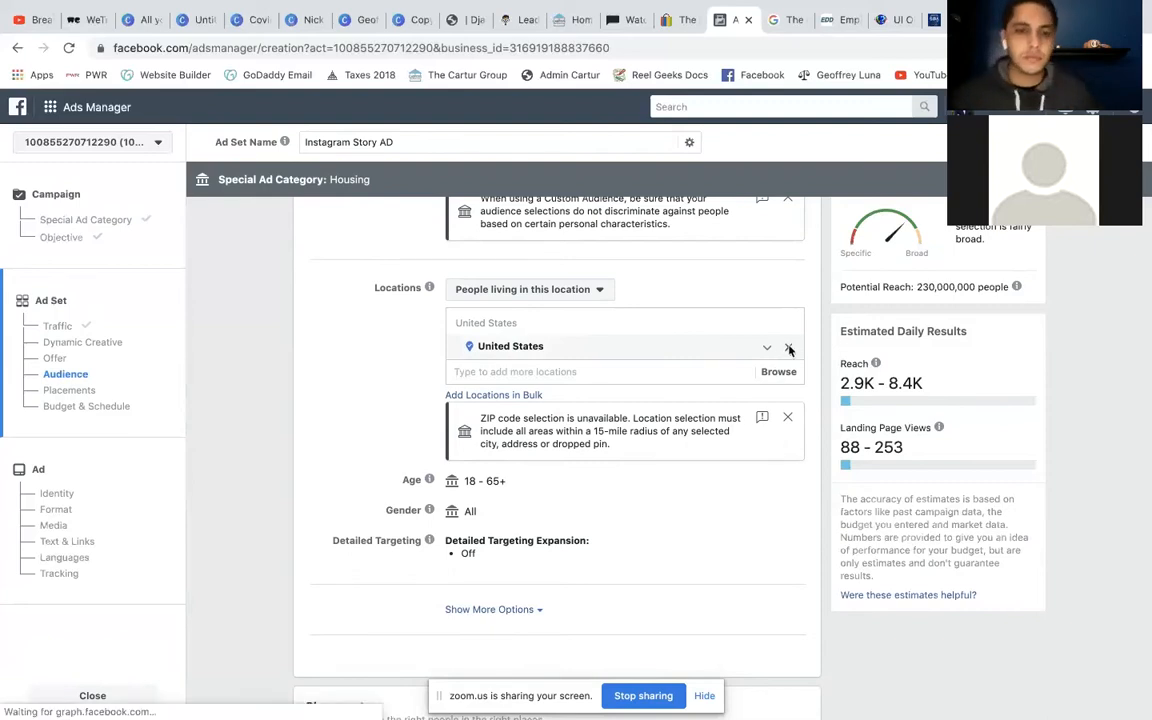
click(789, 348)
click(602, 375)
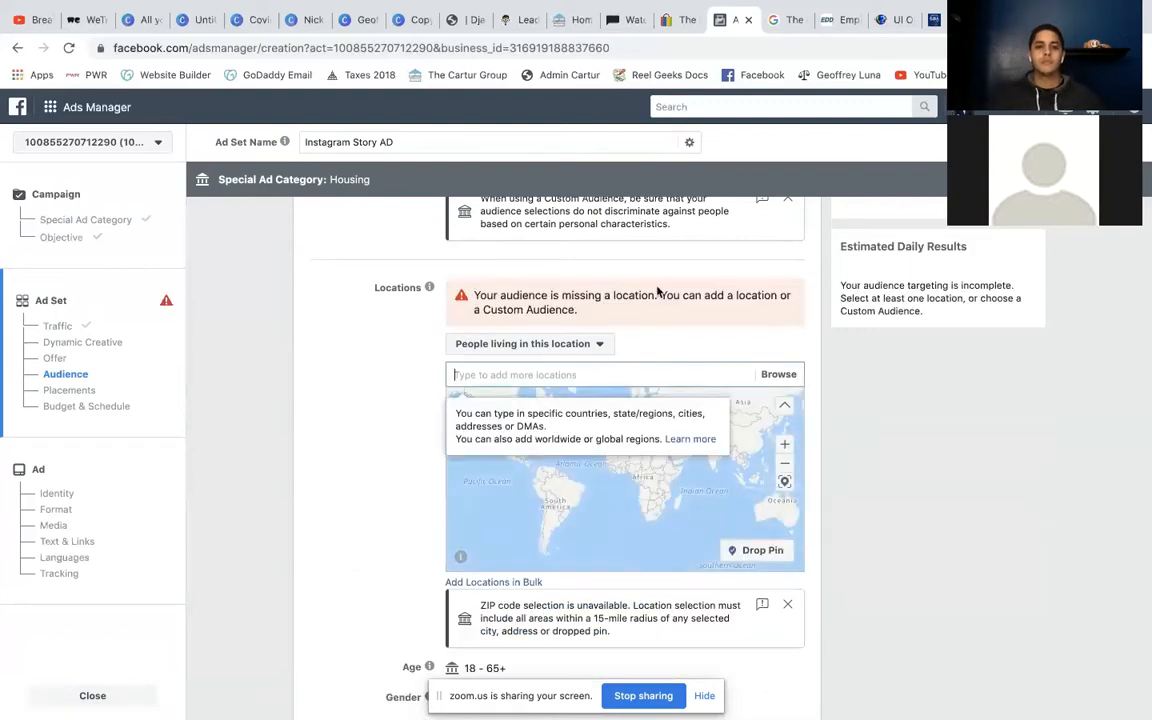
text(whittier)
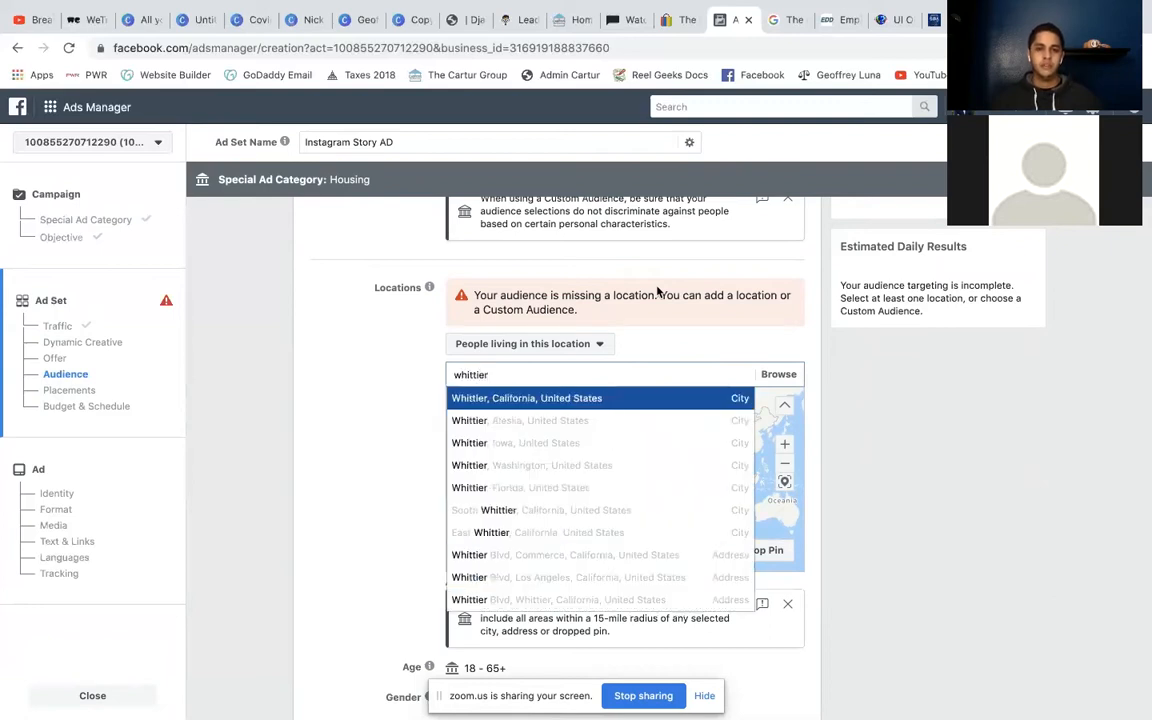
click(527, 399)
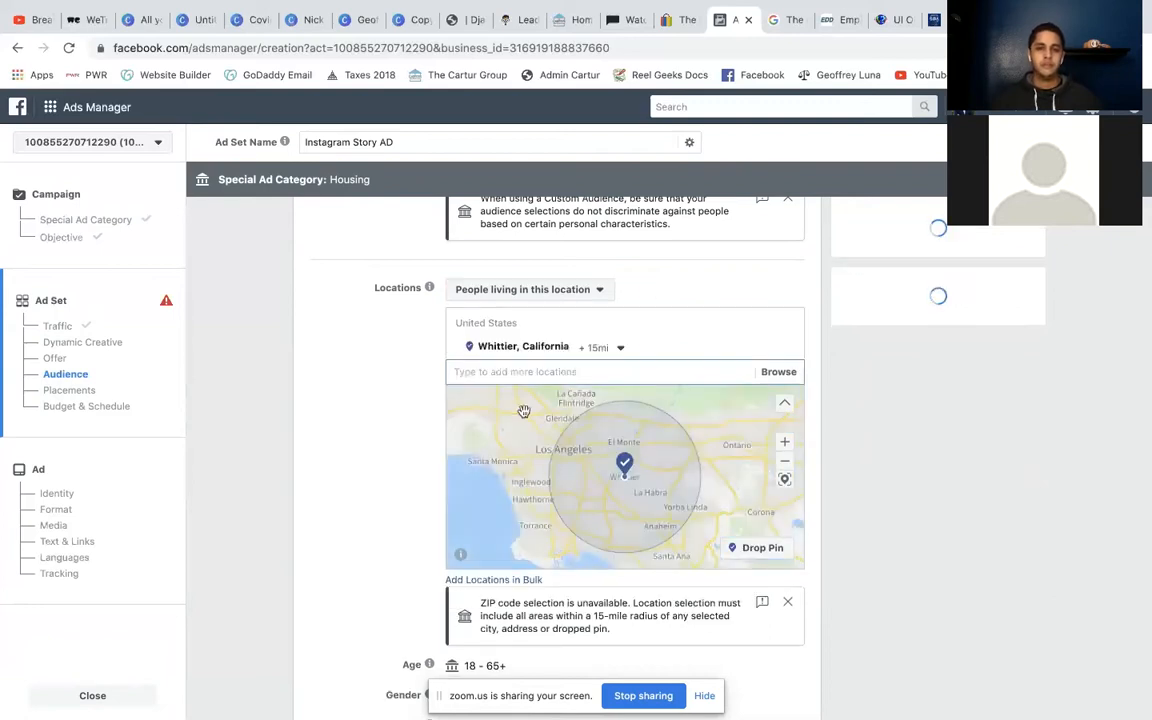
Check the radius options for the Whittier location and review the ad set's traffic, location, age and gender settings.
click(605, 350)
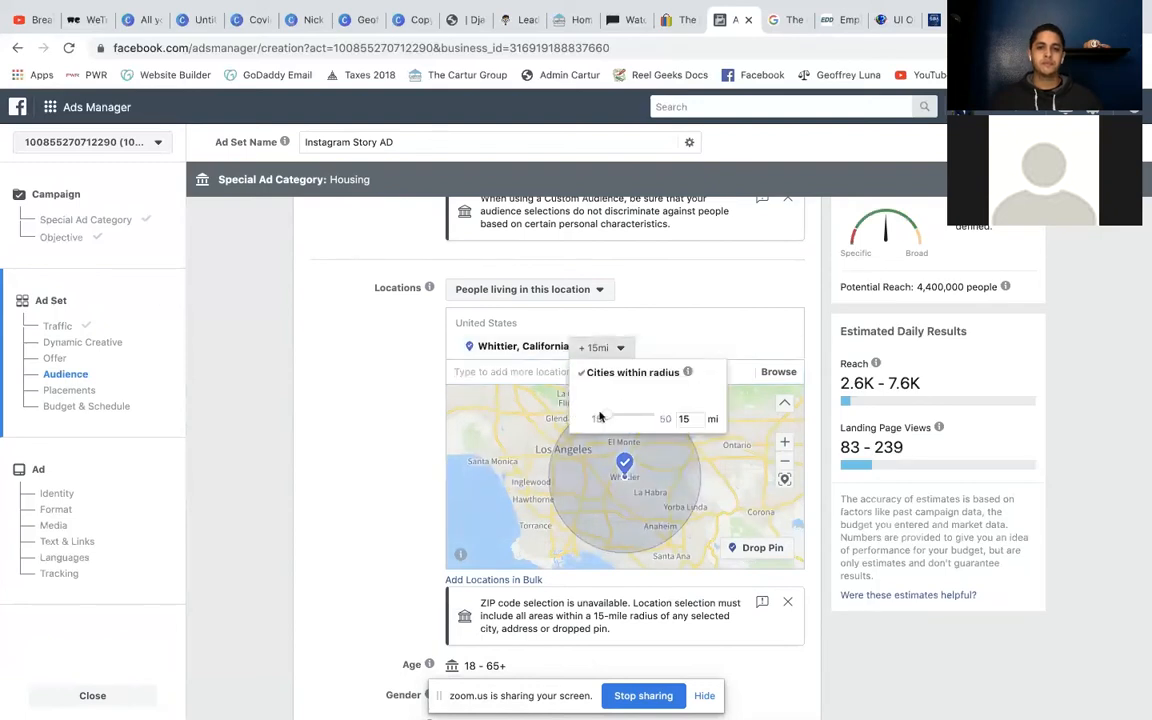
click(350, 425)
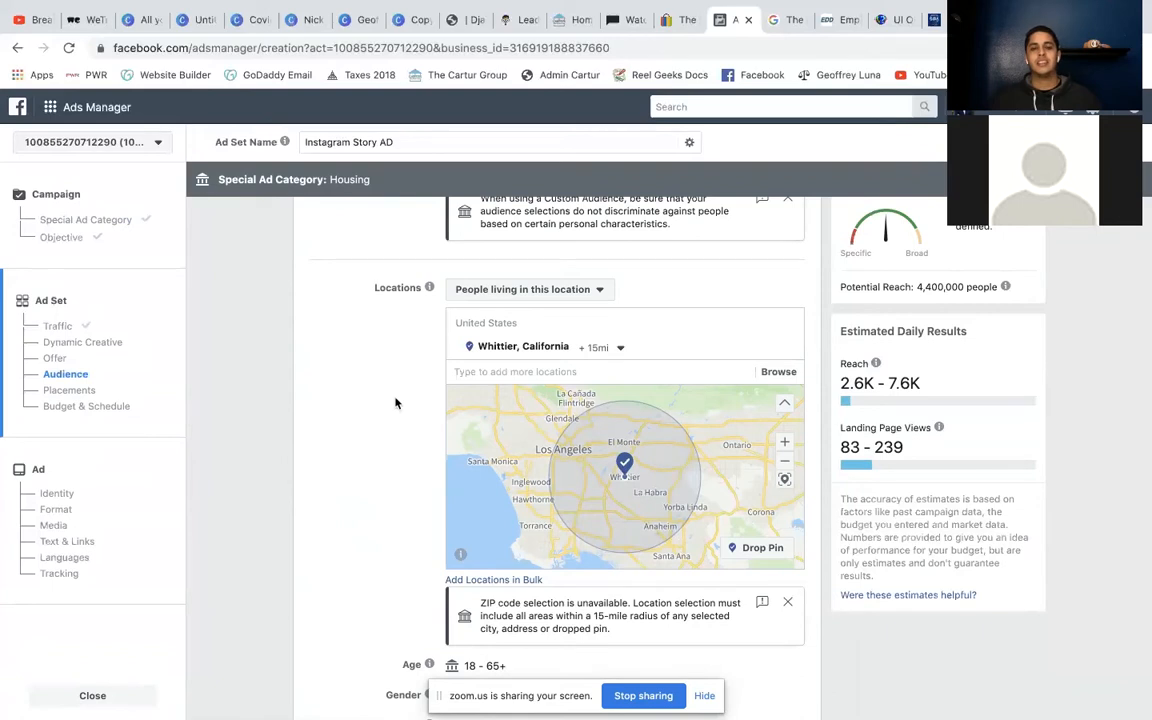
scroll(395, 403, down, 3)
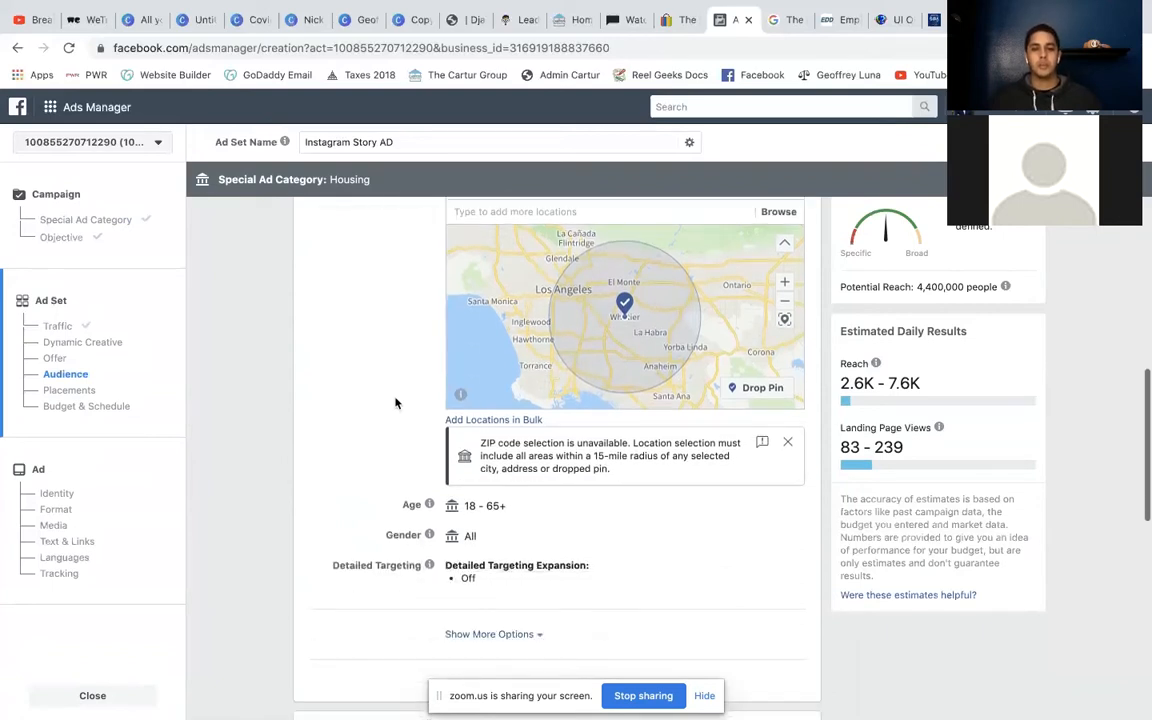
scroll(395, 403, up, 6)
scroll(395, 403, up, 5)
scroll(395, 402, down, 5)
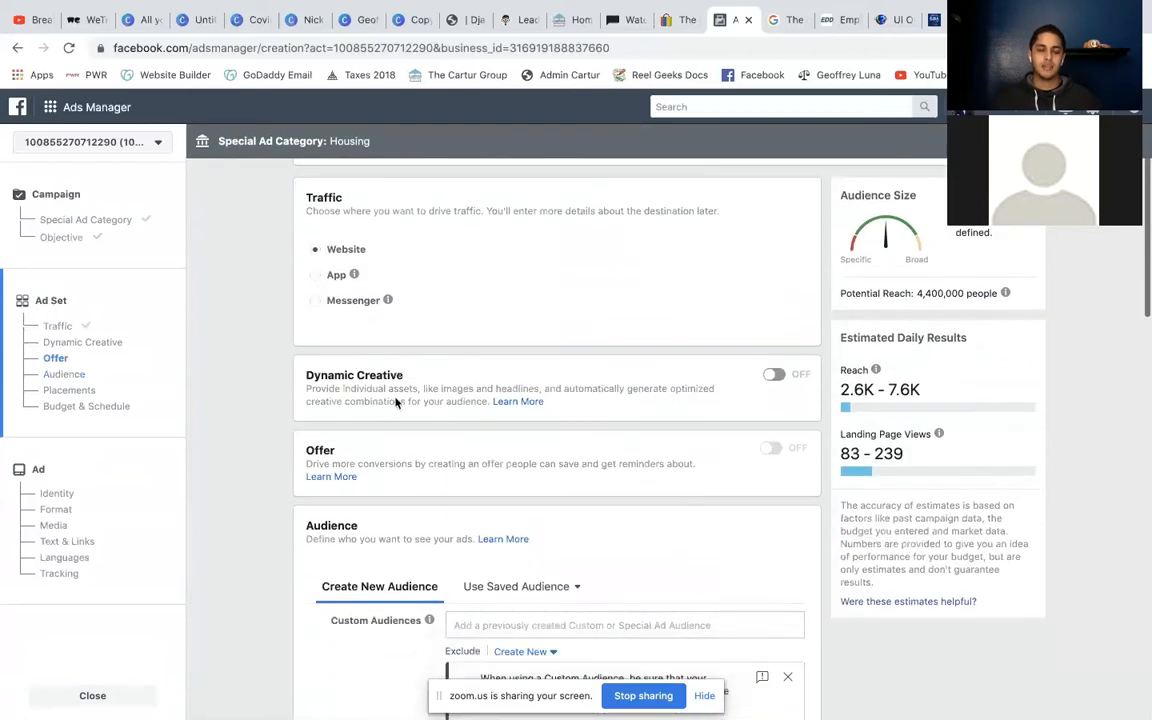
scroll(395, 402, down, 10)
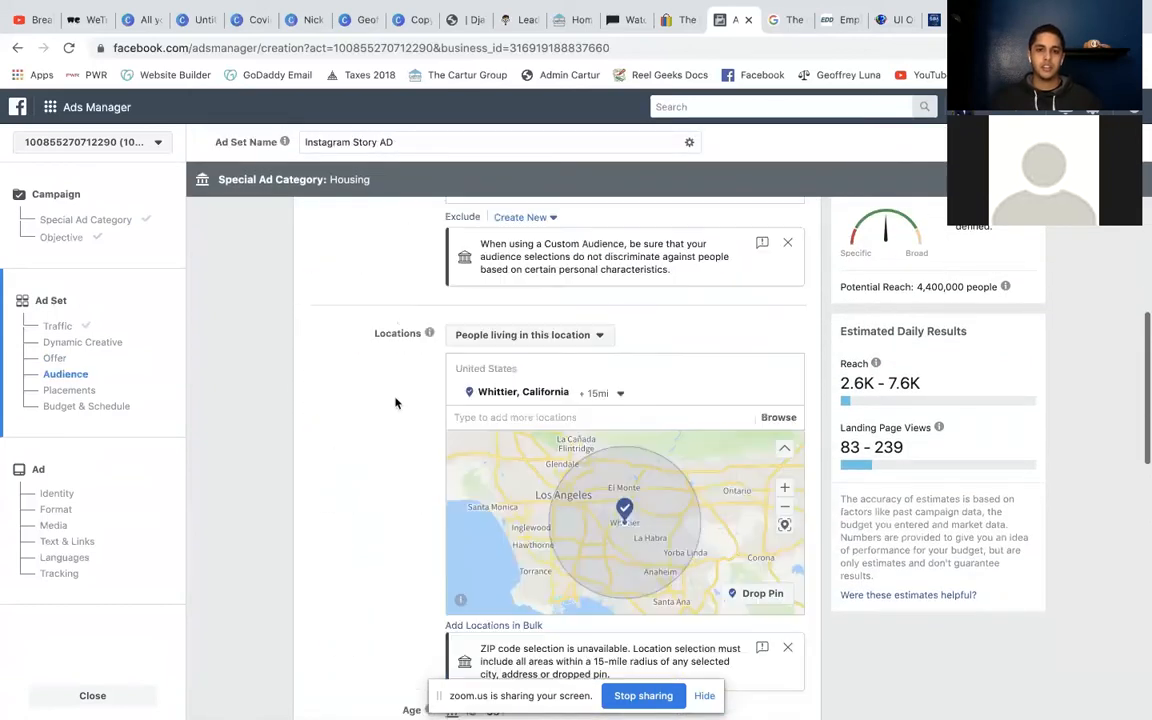
scroll(395, 402, down, 2)
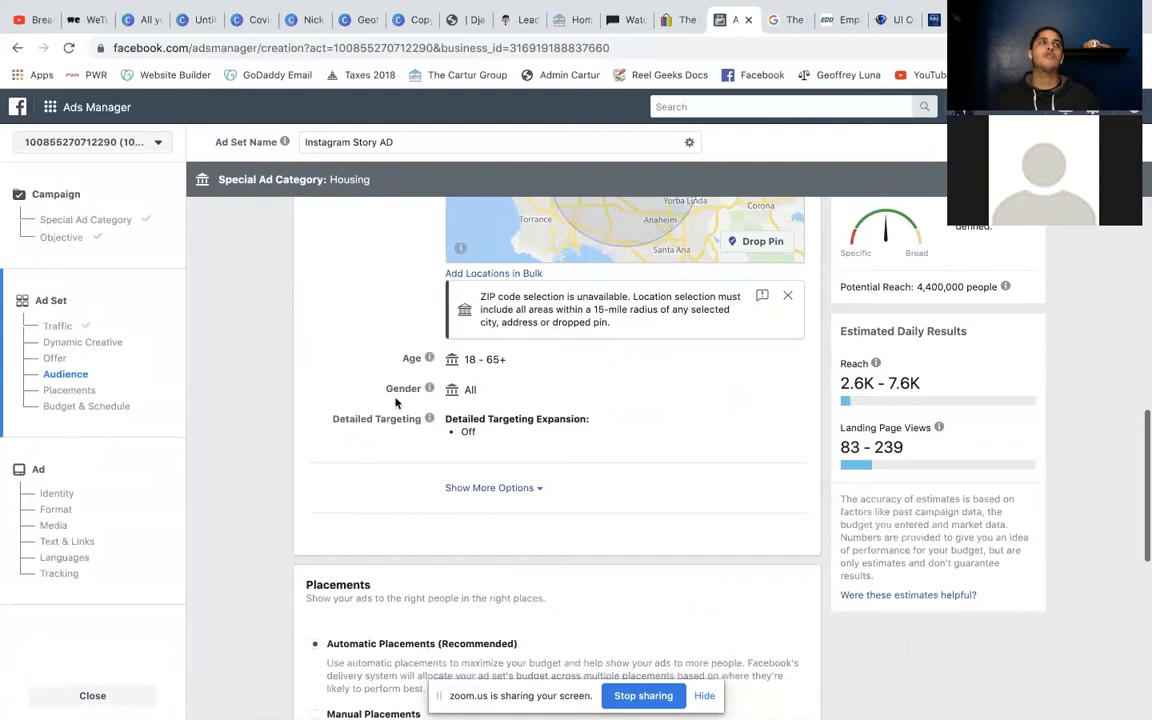
Expand the additional audience options and review the language and connection settings together with the location targeting.
click(476, 488)
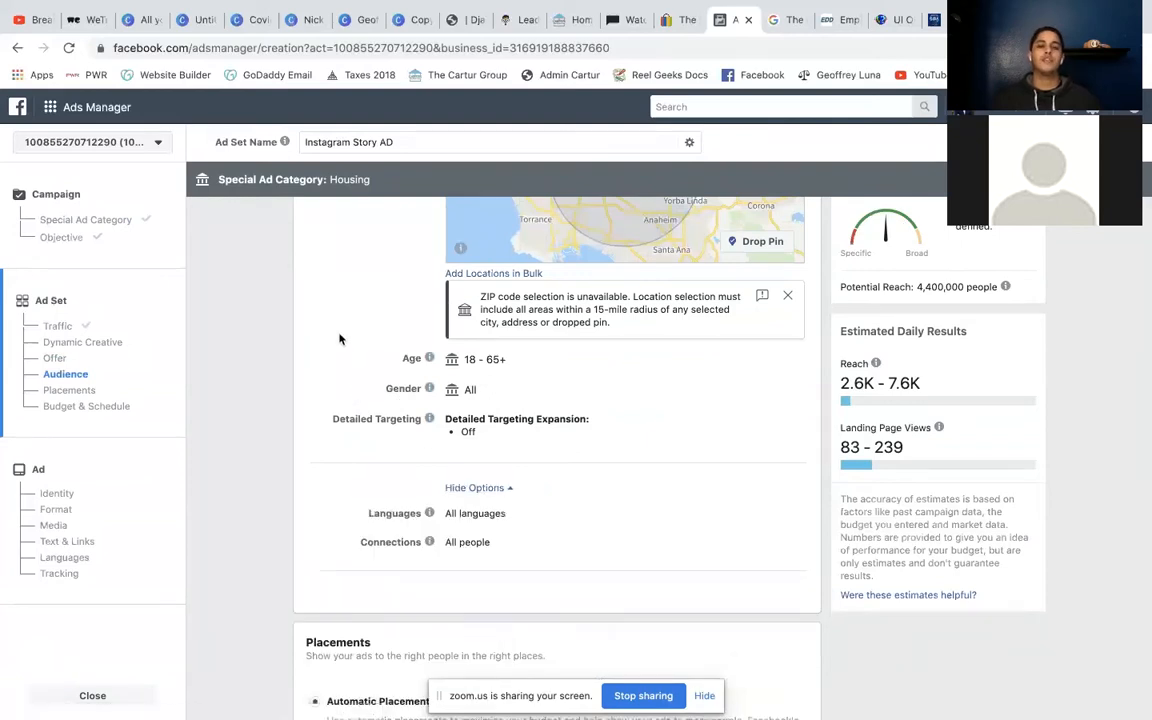
scroll(338, 331, down, 3)
scroll(338, 331, up, 3)
scroll(338, 331, up, 7)
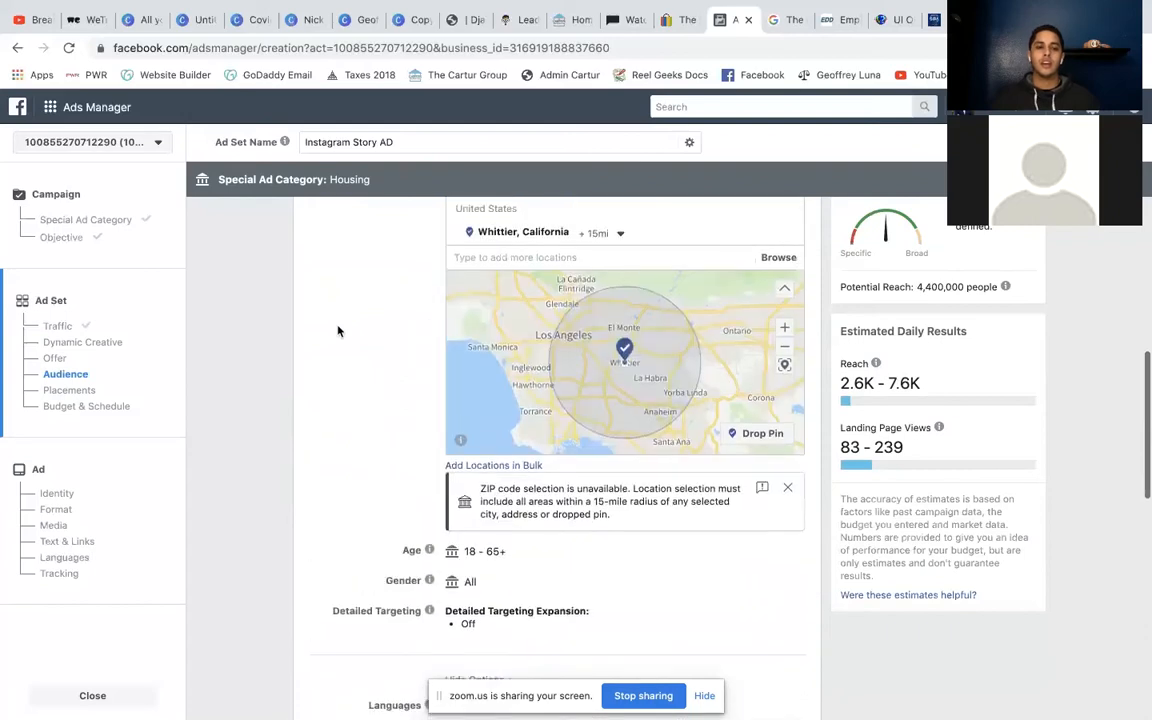
scroll(338, 331, up, 1)
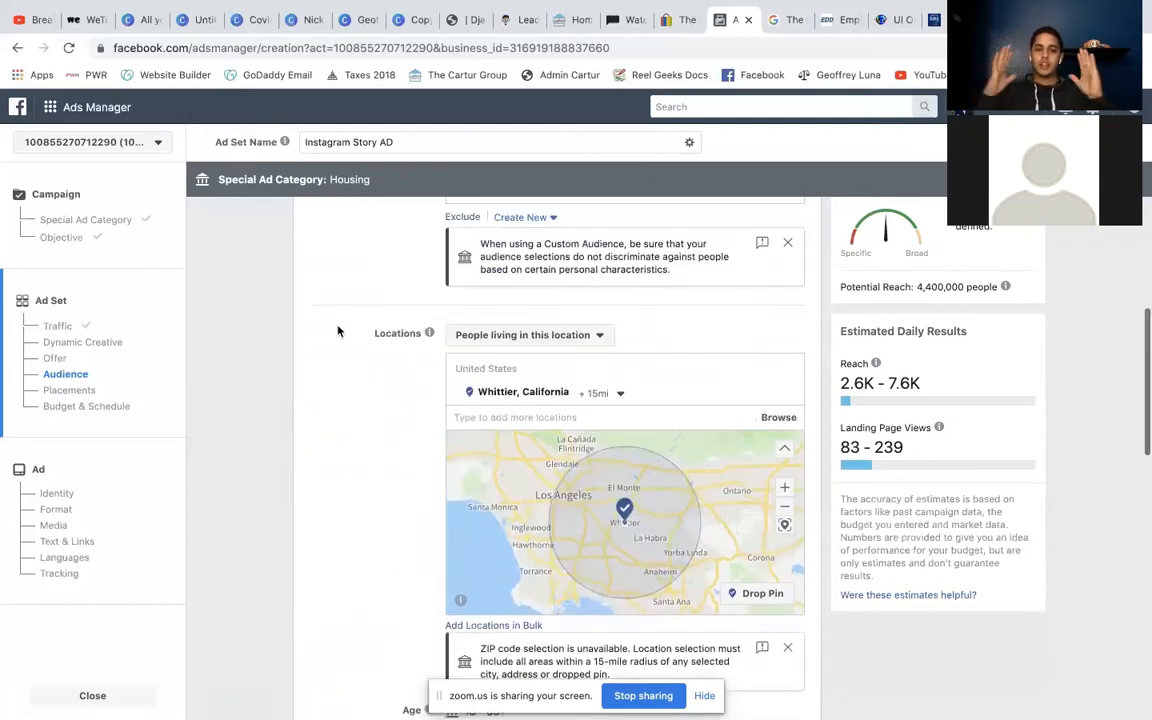
scroll(338, 331, down, 4)
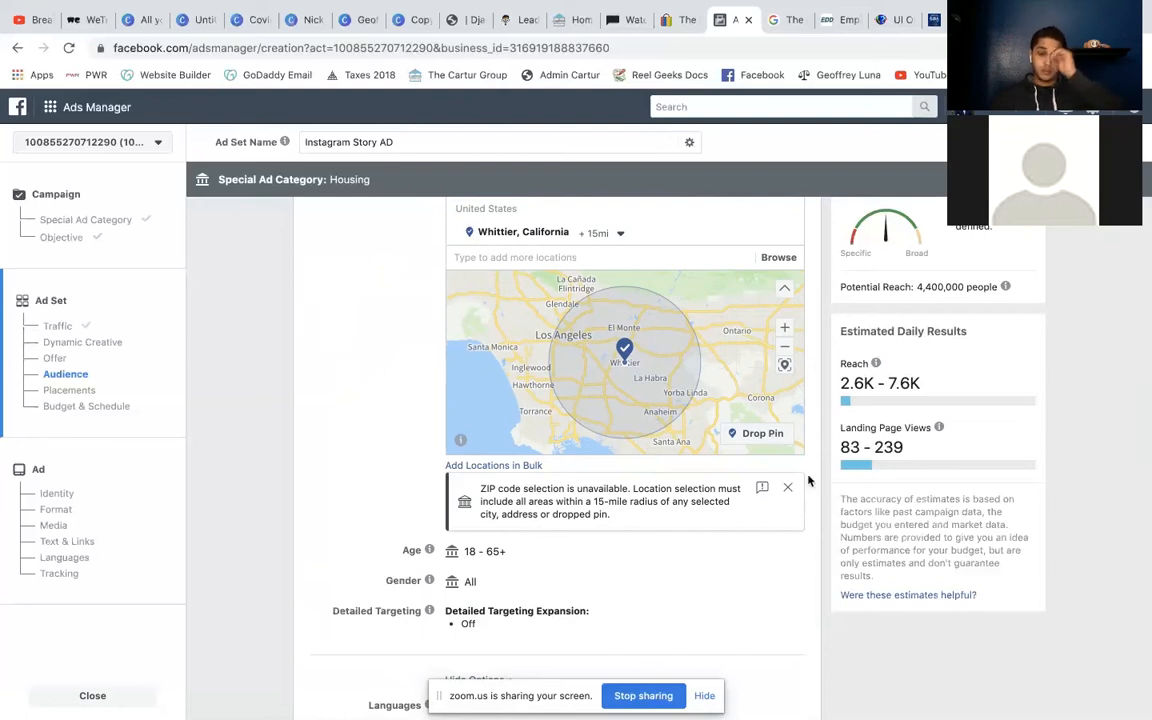
scroll(809, 481, down, 3)
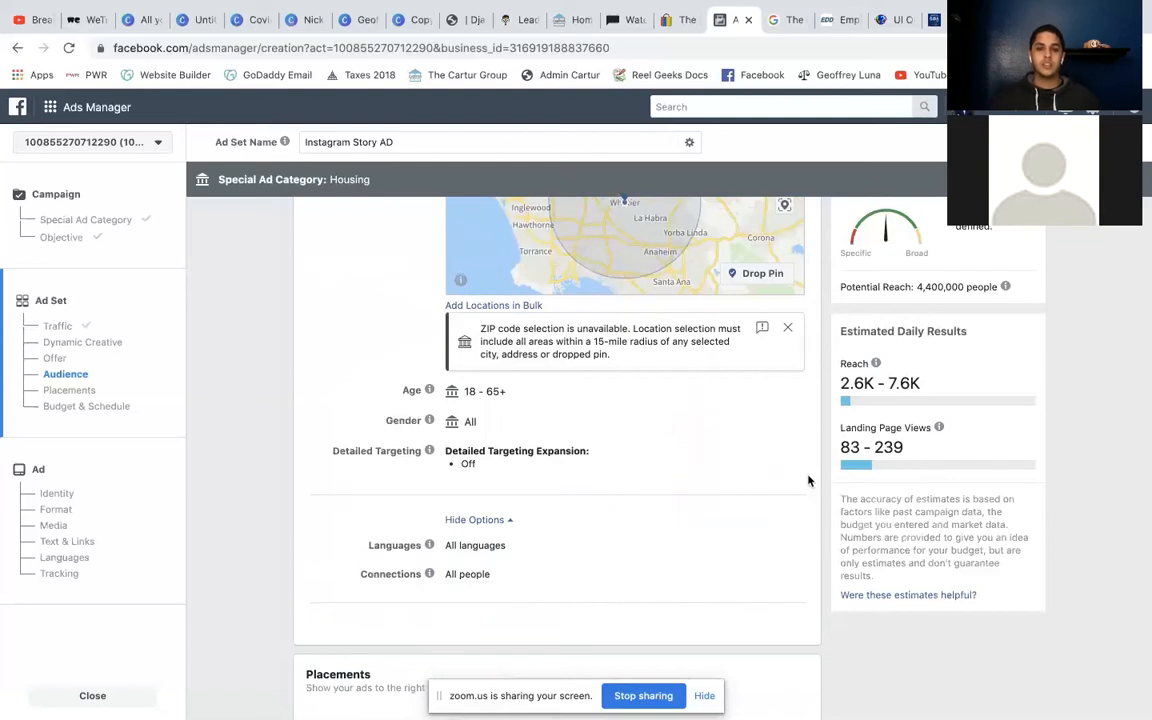
scroll(809, 481, up, 2)
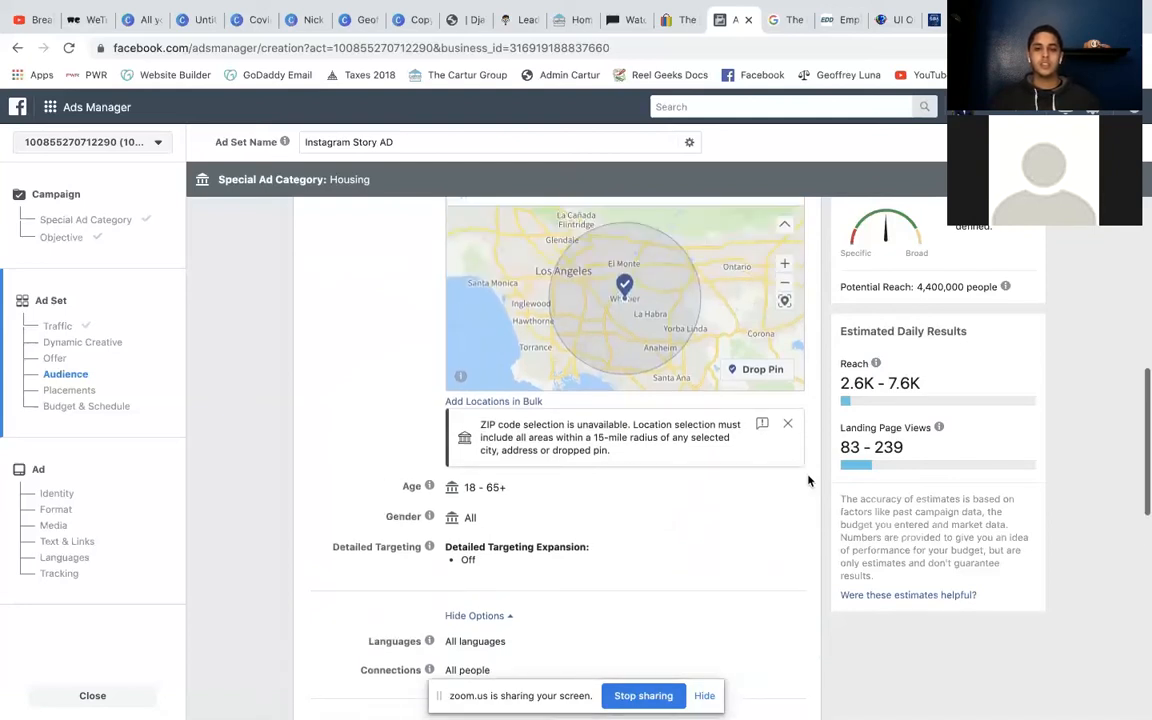
scroll(809, 481, up, 4)
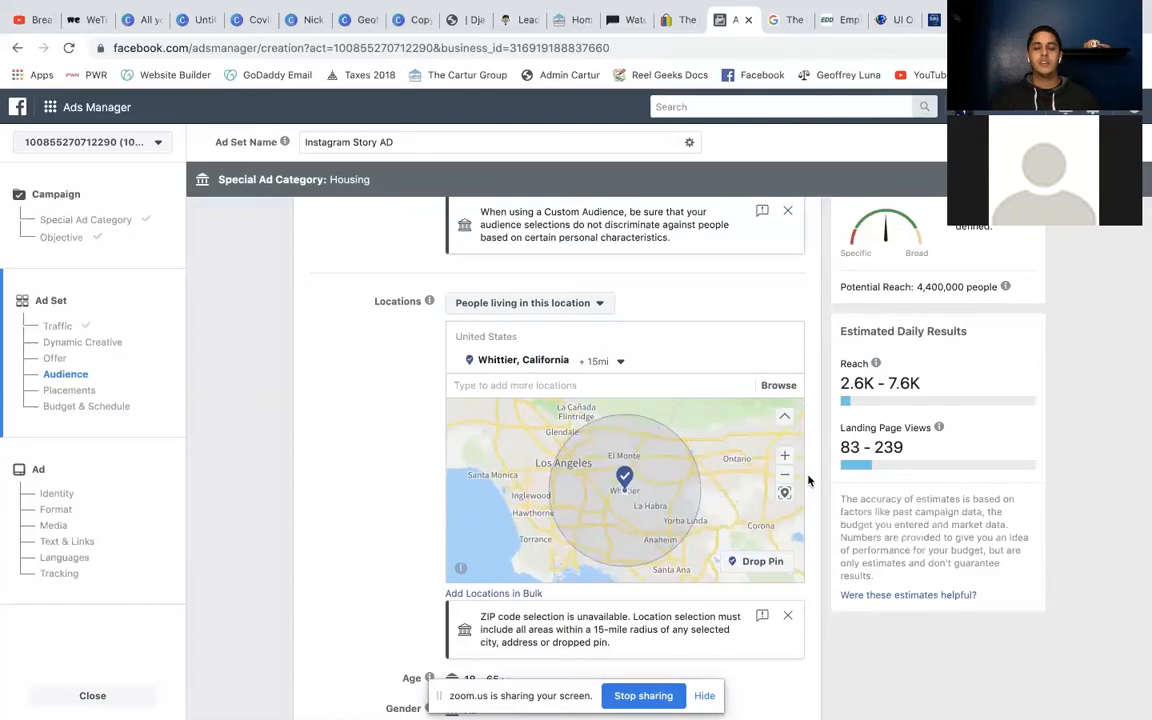
Open detailed targeting for editing, search the interests for "zillow", and clear the search.
scroll(809, 481, down, 6)
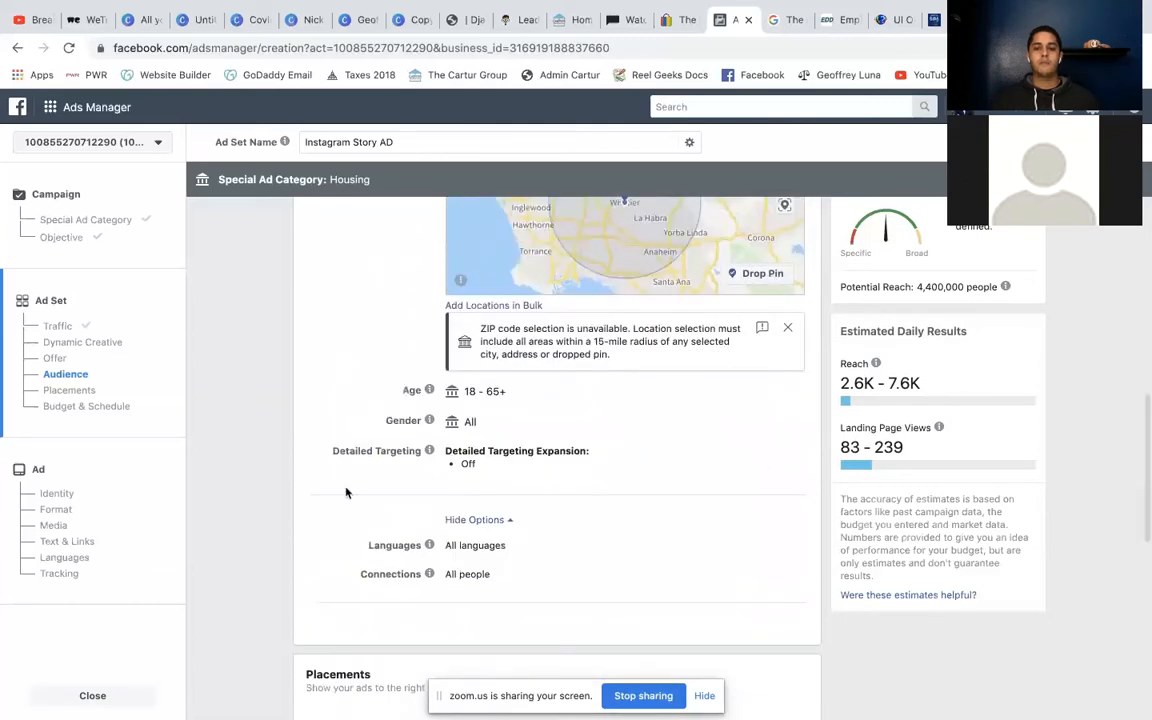
click(771, 453)
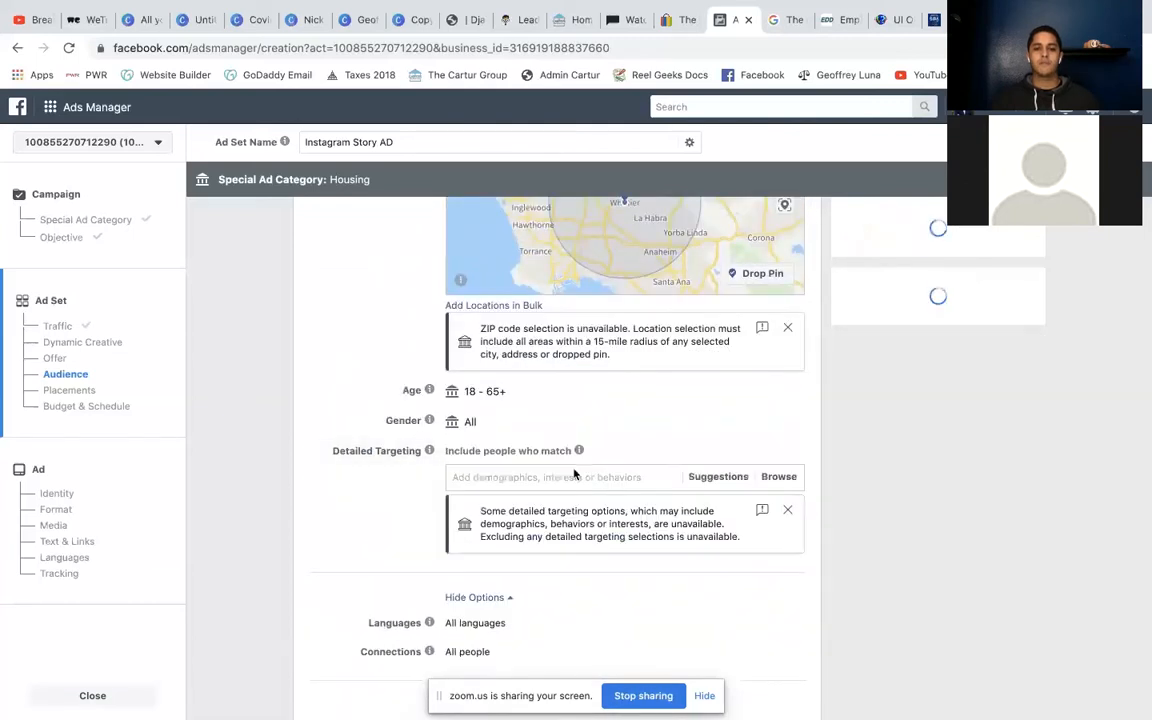
click(554, 481)
text(zillow)
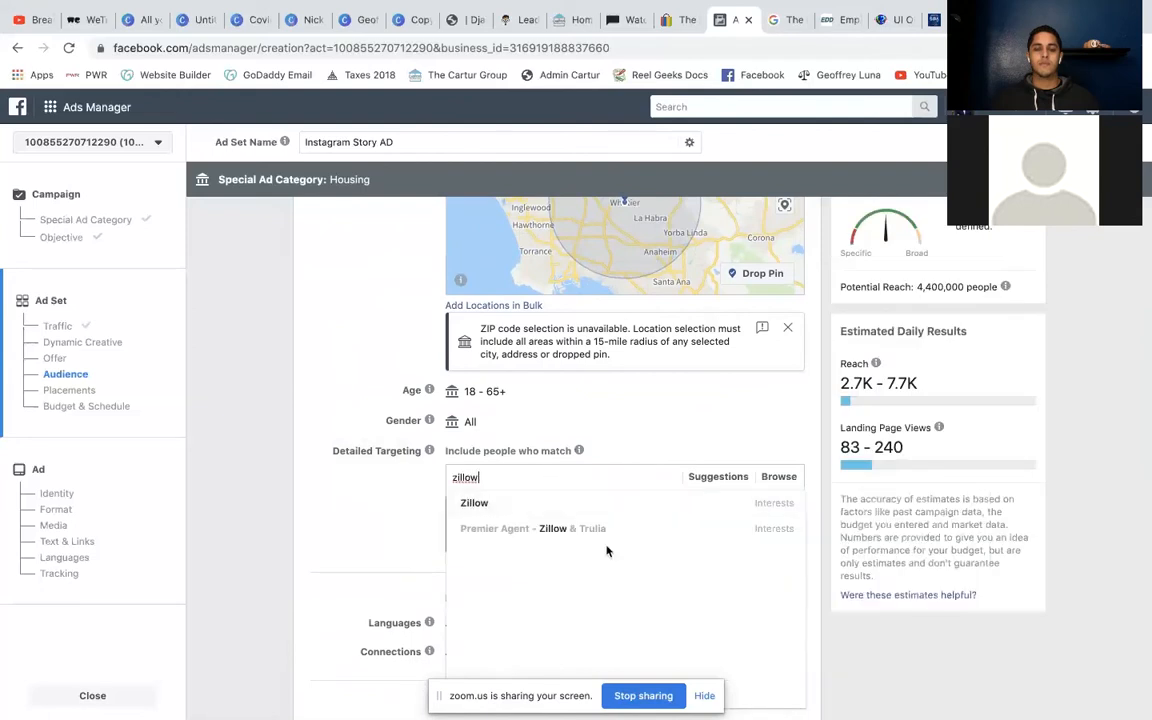
key(BackSpace)
key(BackSpace)
key(BackSpace)
key(BackSpace)
key(BackSpace)
key(BackSpace)
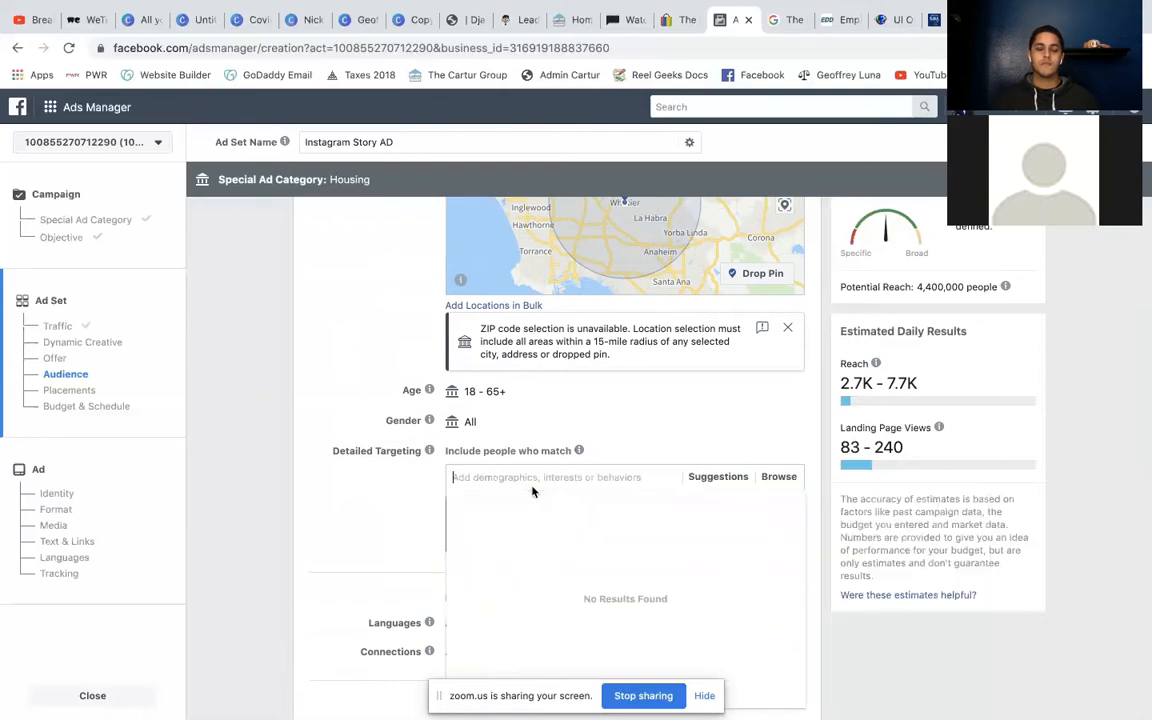
Search detailed targeting for "home buyer" and view the suggested interests without adding any.
text(home)
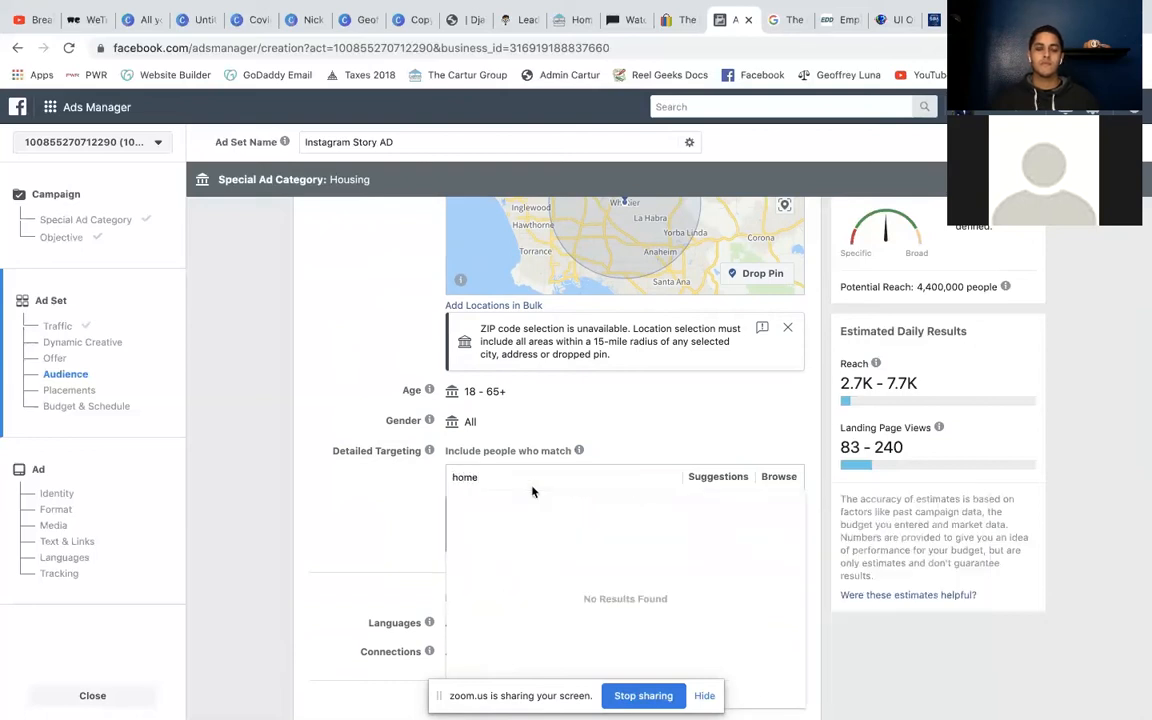
text( buyer)
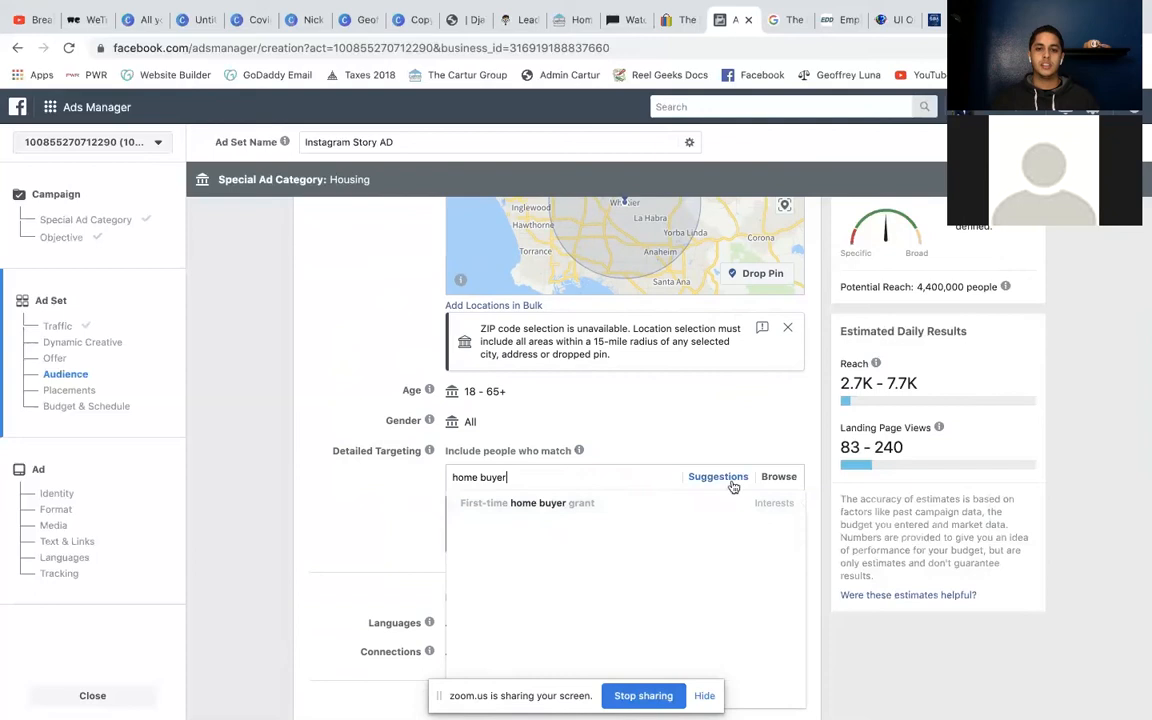
click(740, 479)
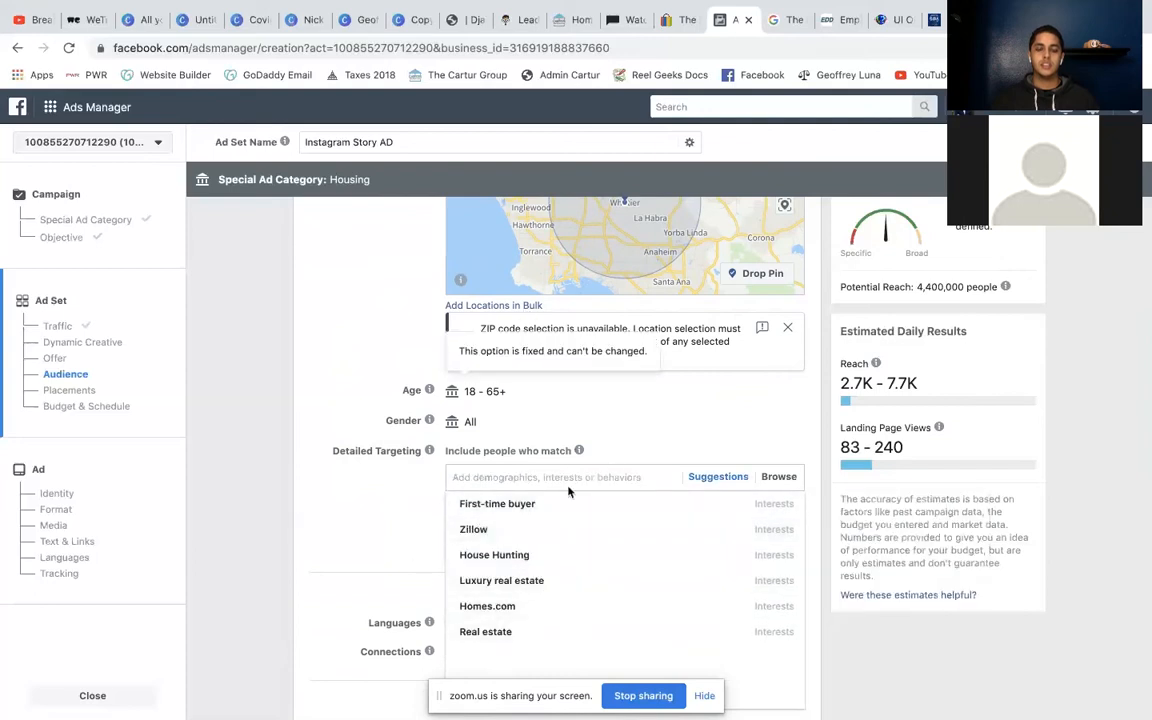
click(624, 420)
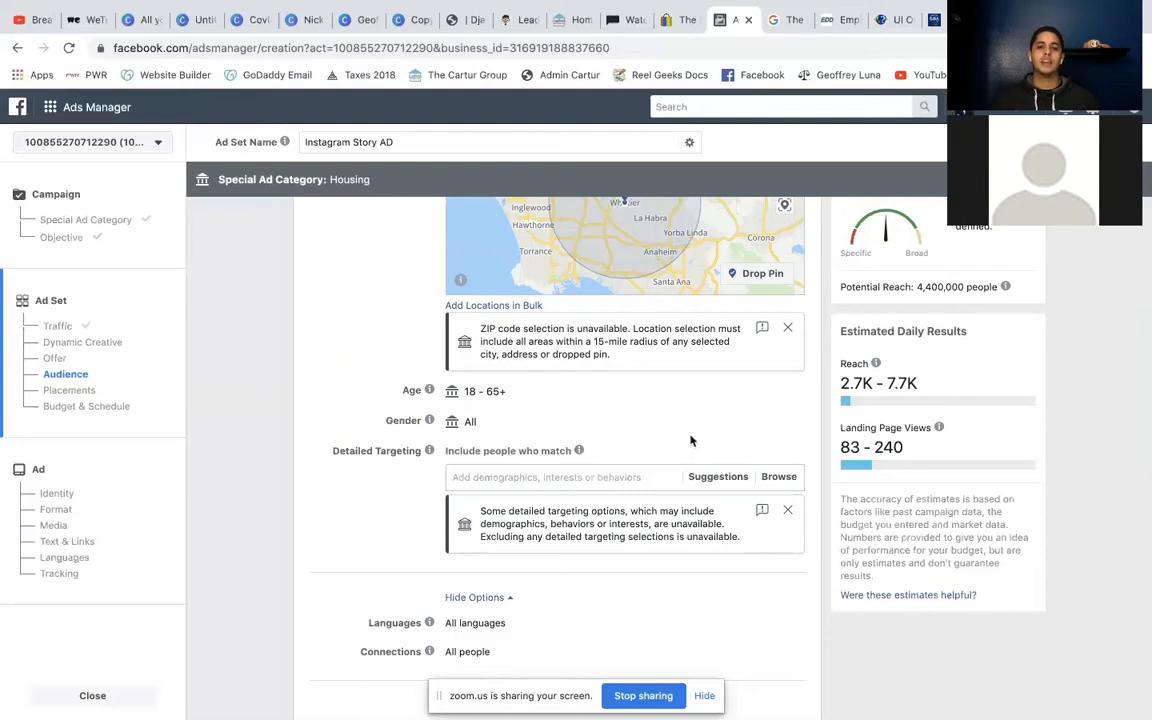
Dismiss the notice about unavailable detailed targeting options, leaving the additional audience options expanded.
click(787, 510)
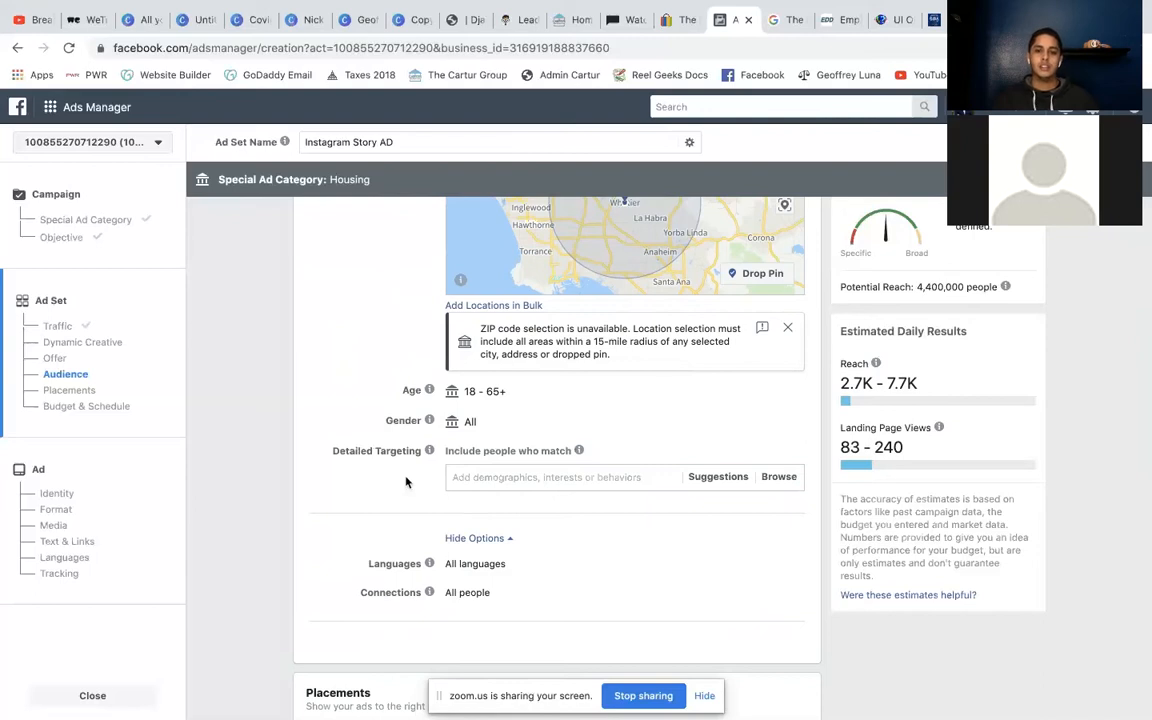
scroll(406, 482, down, 3)
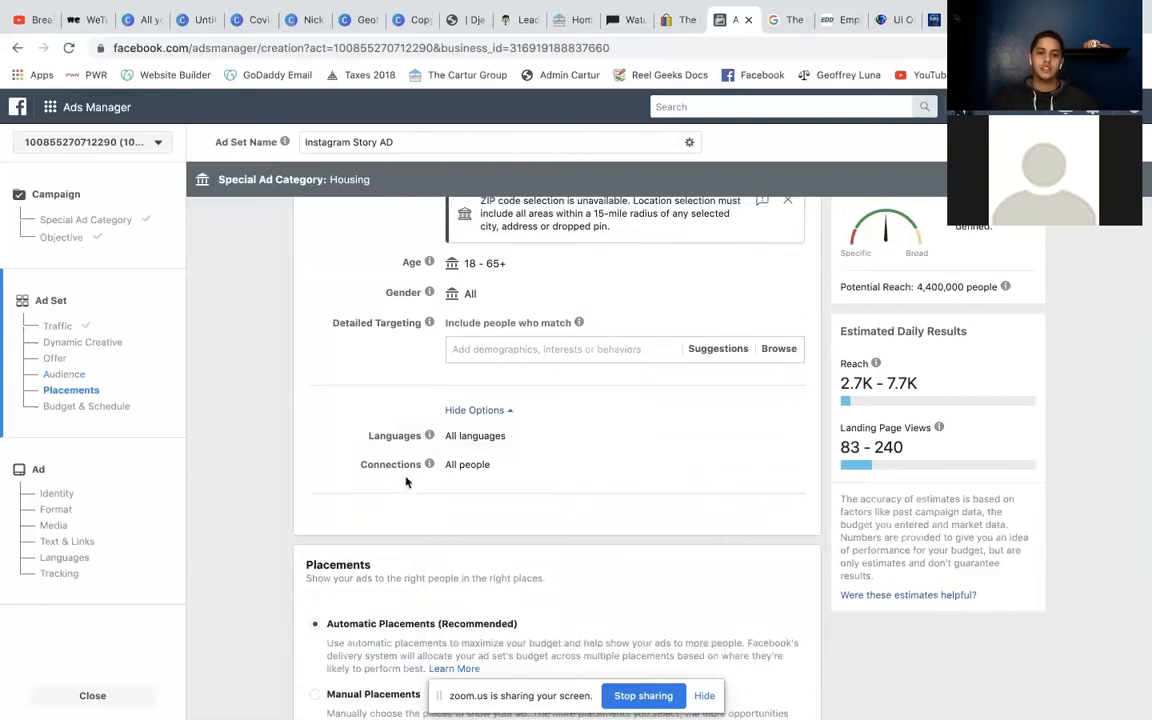
click(476, 411)
click(476, 411)
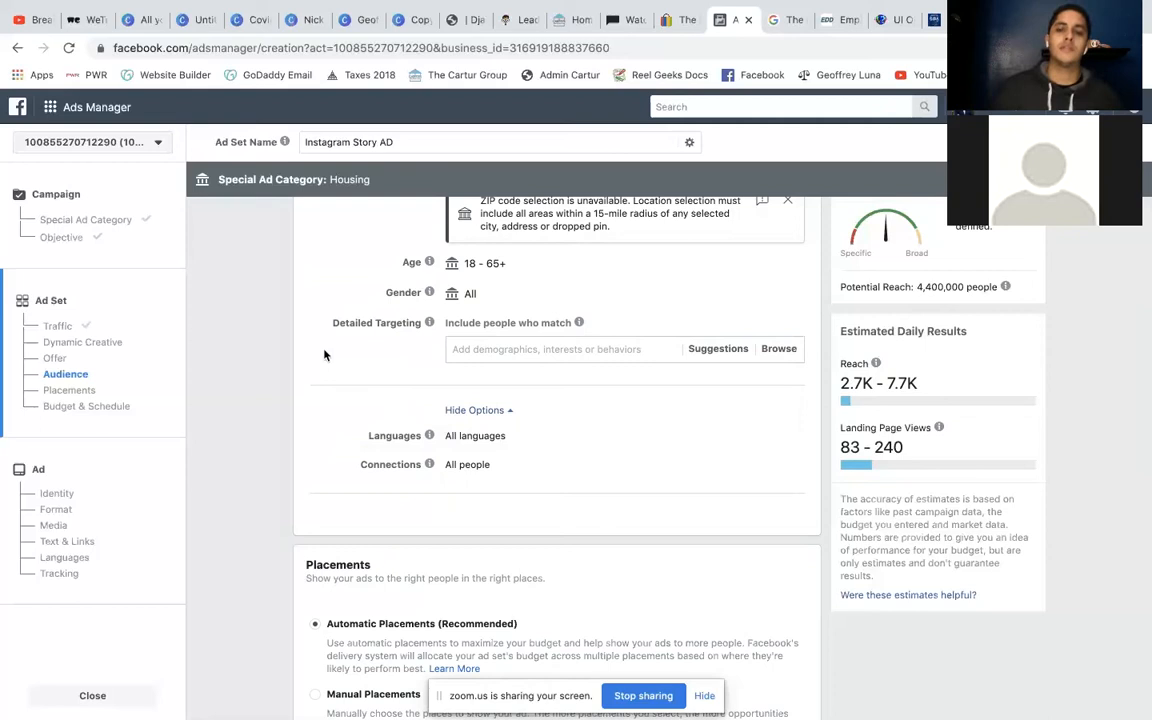
Switch the ad set to manual placements and deselect Facebook, Audience Network and Messenger, keeping only the Instagram platform.
scroll(324, 354, down, 5)
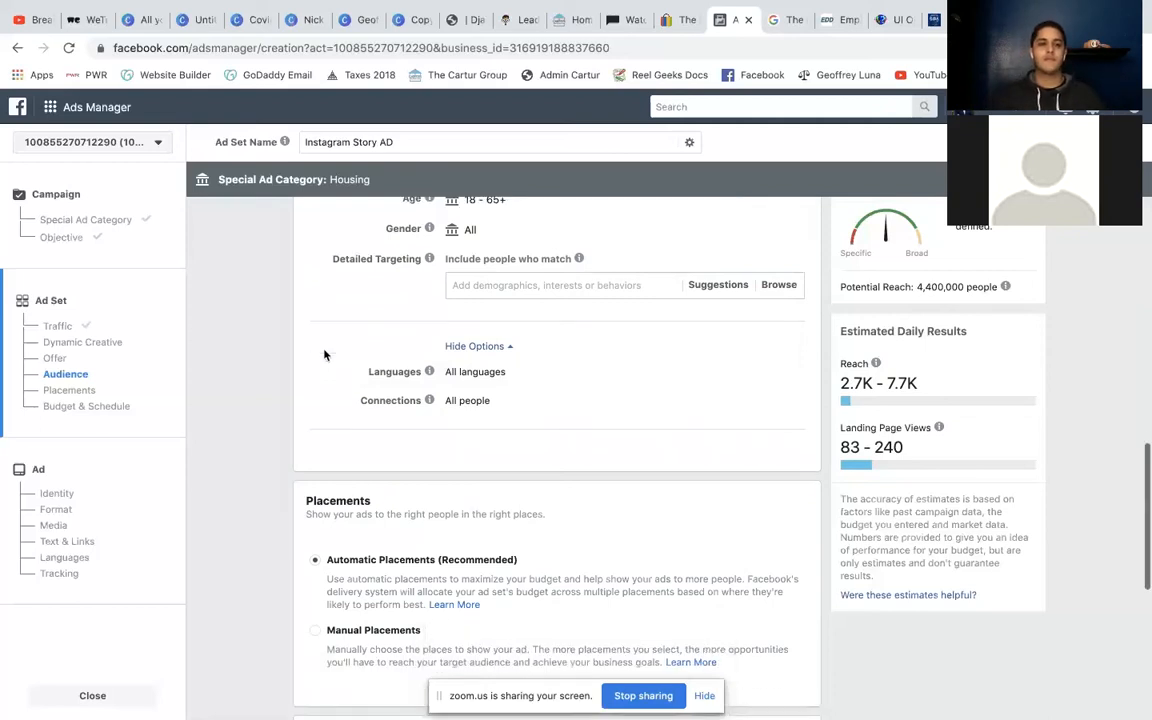
scroll(324, 354, down, 1)
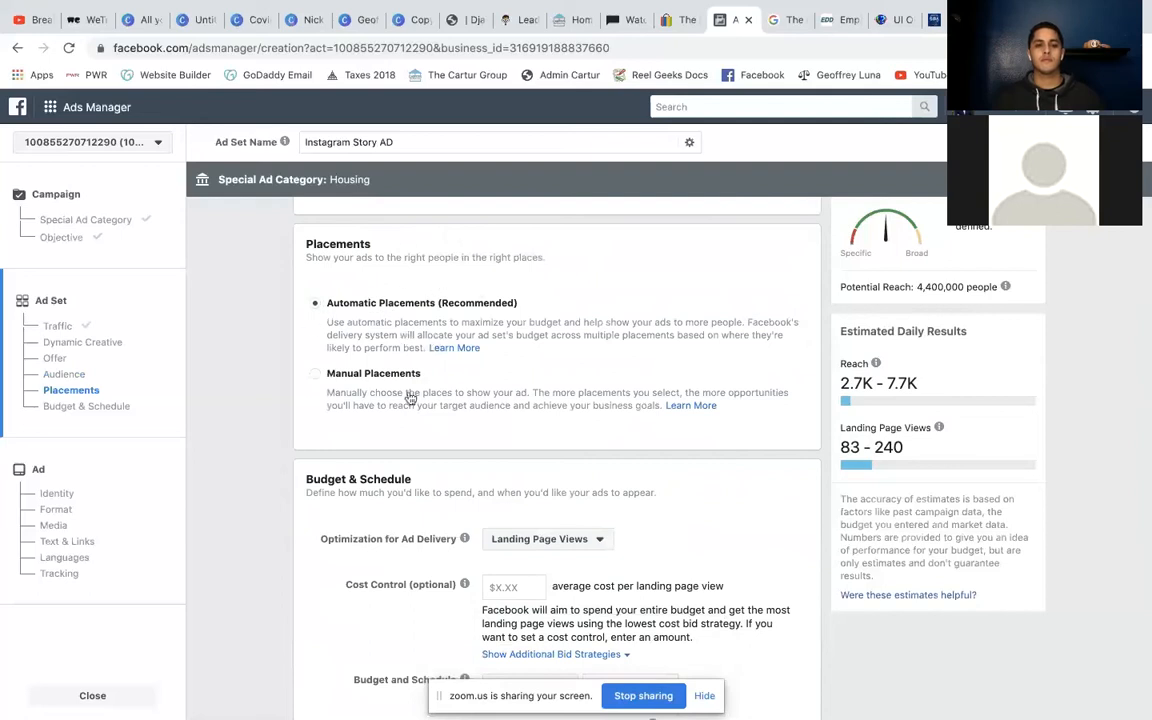
click(313, 375)
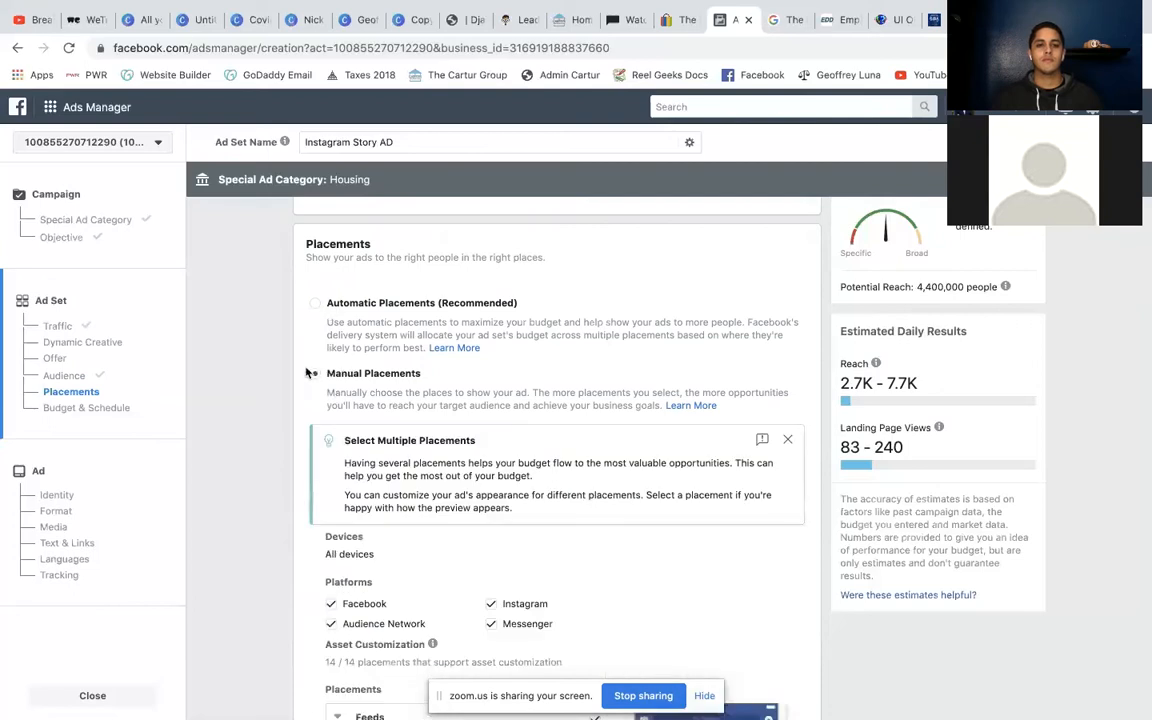
click(314, 302)
scroll(277, 313, down, 1)
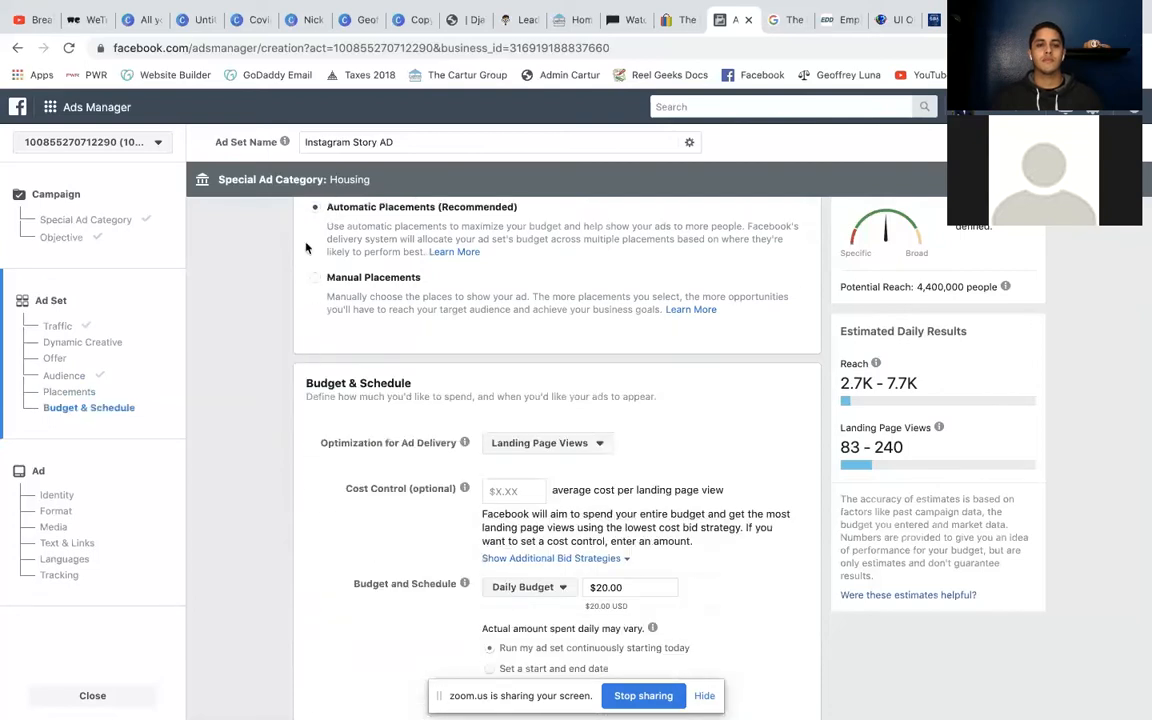
click(316, 280)
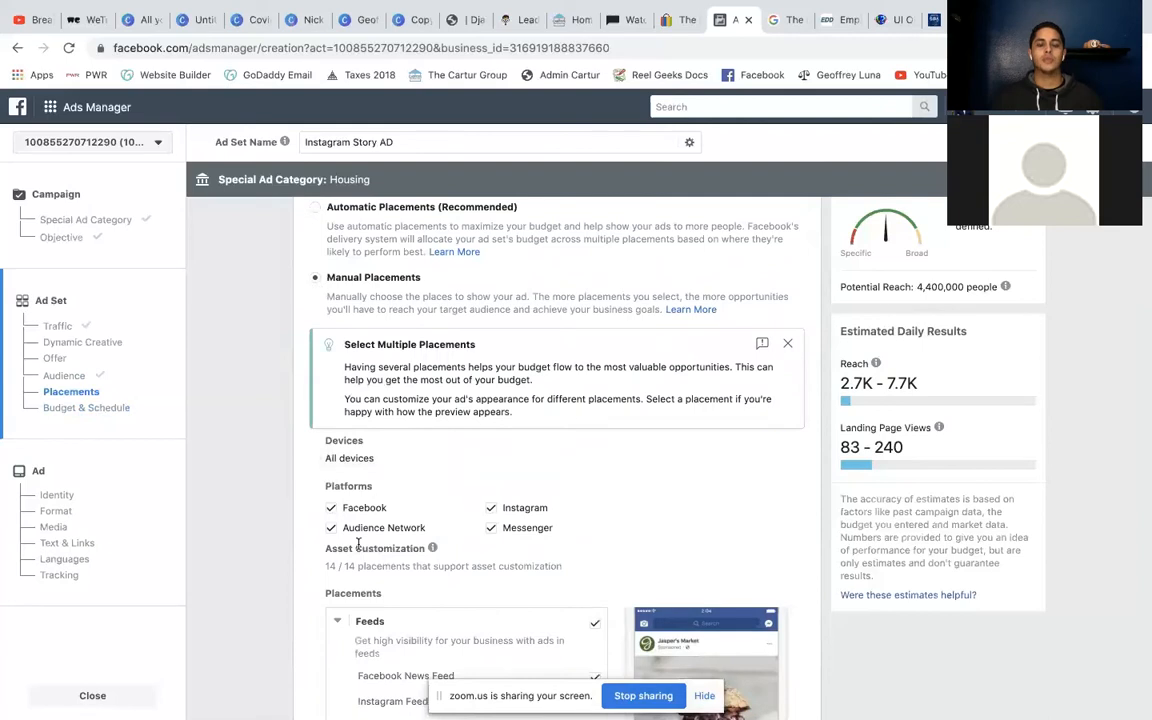
click(331, 527)
click(331, 509)
click(490, 528)
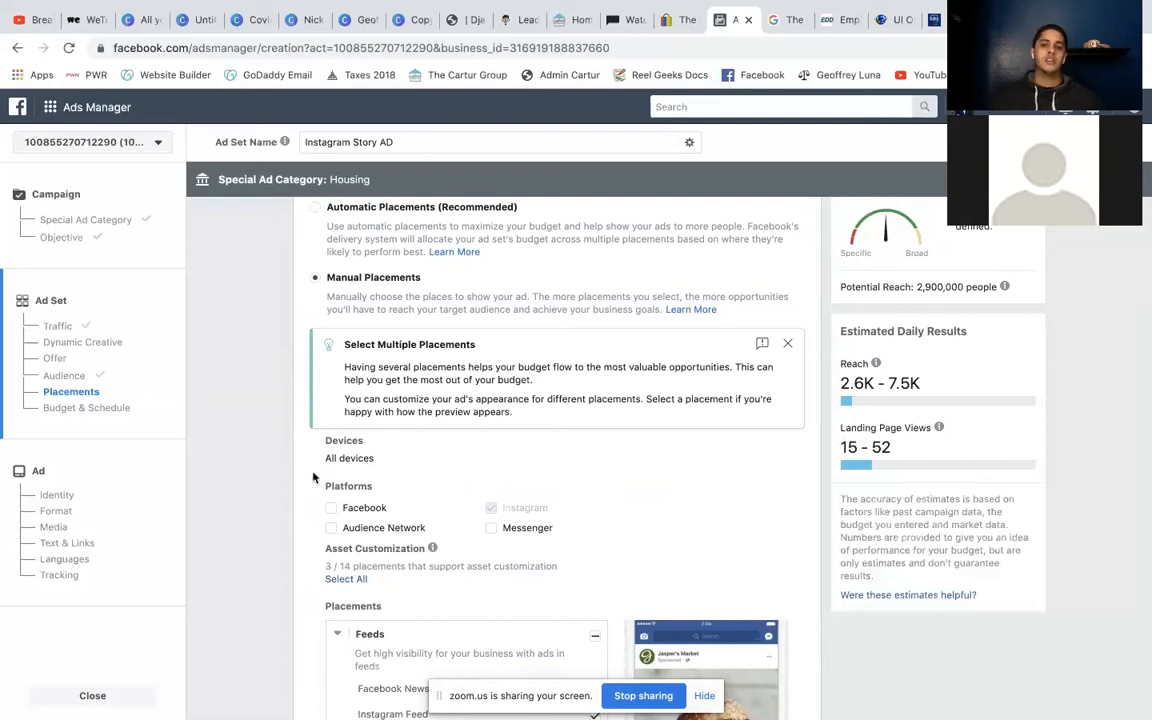
Deselect the Instagram Feed and Instagram Explore placements, keeping only Instagram Stories, and check the remaining placement groups.
scroll(300, 478, down, 1)
scroll(313, 477, down, 5)
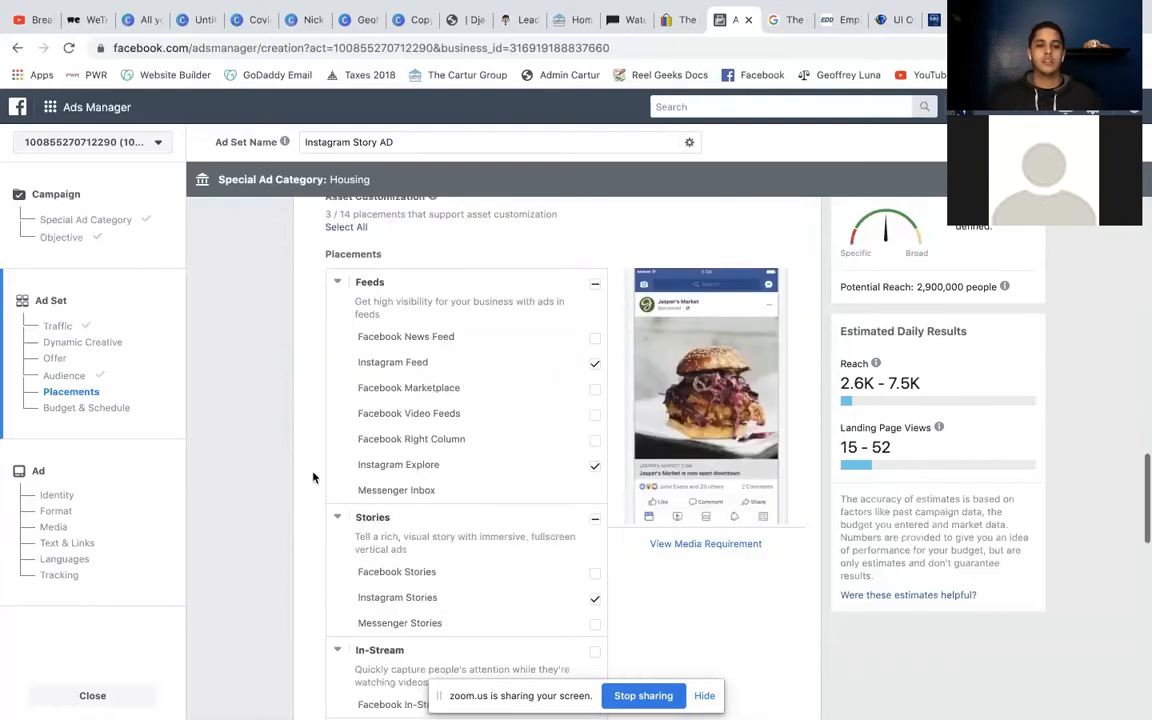
click(595, 367)
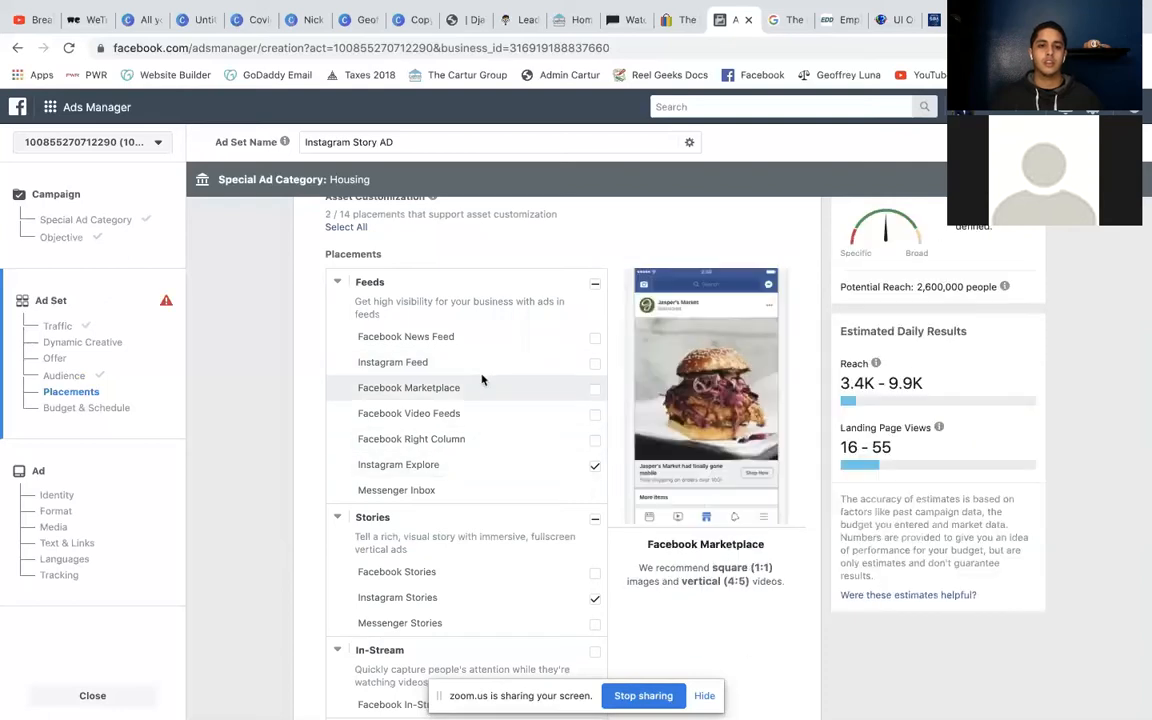
click(595, 465)
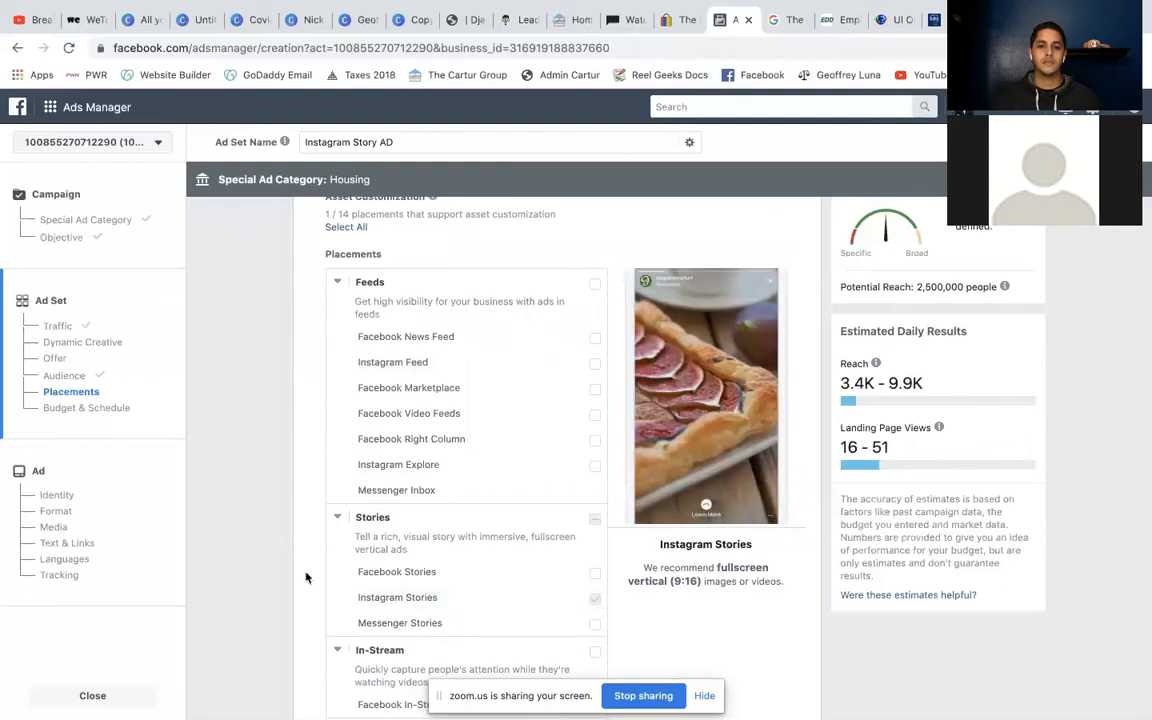
scroll(318, 574, down, 5)
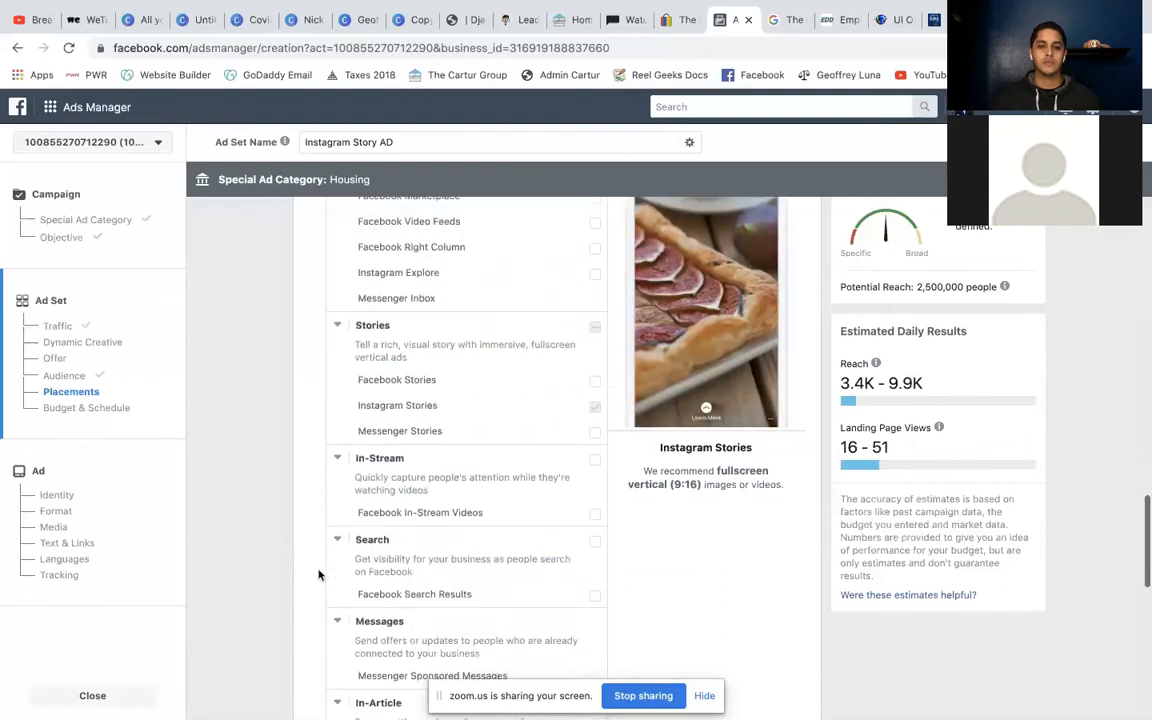
scroll(318, 574, down, 3)
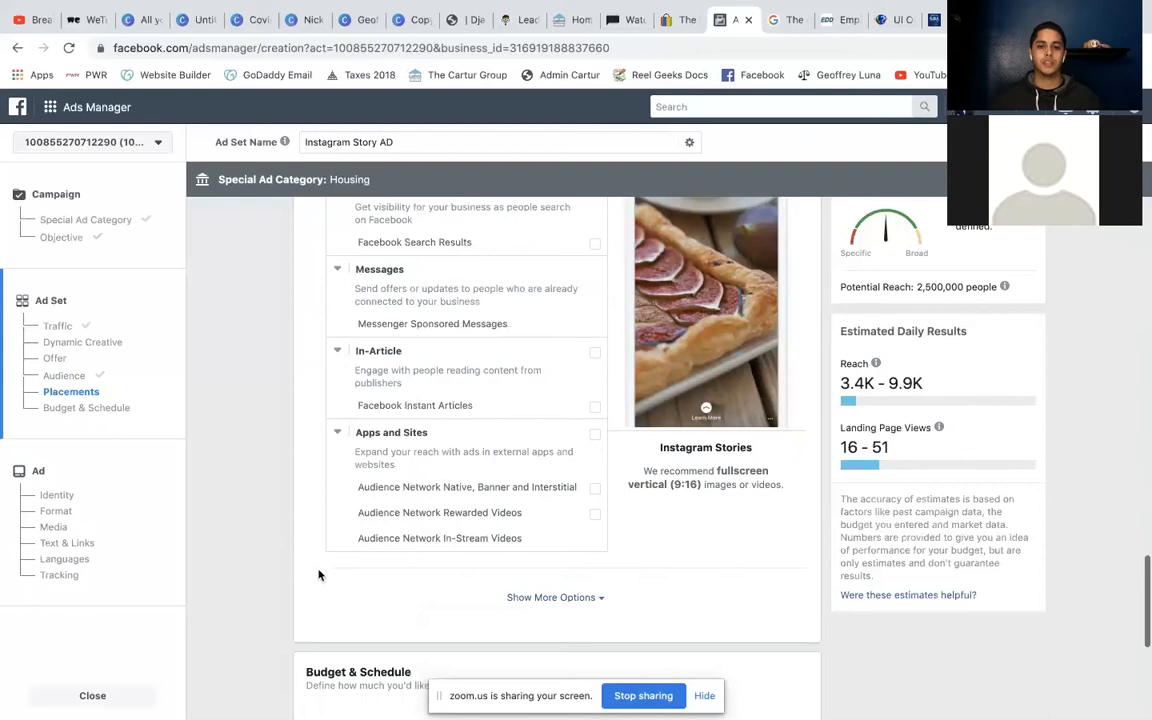
Expand the additional placement options, review the mobile device and content exclusion settings, and collapse them again.
click(548, 566)
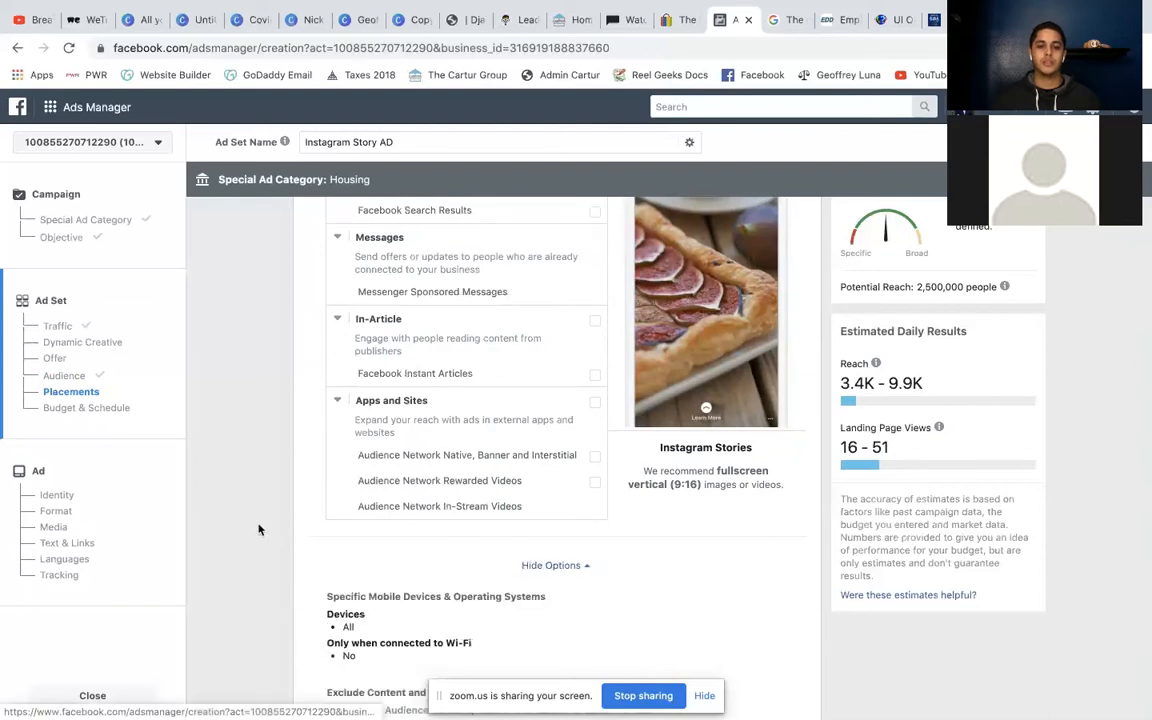
scroll(318, 508, down, 1)
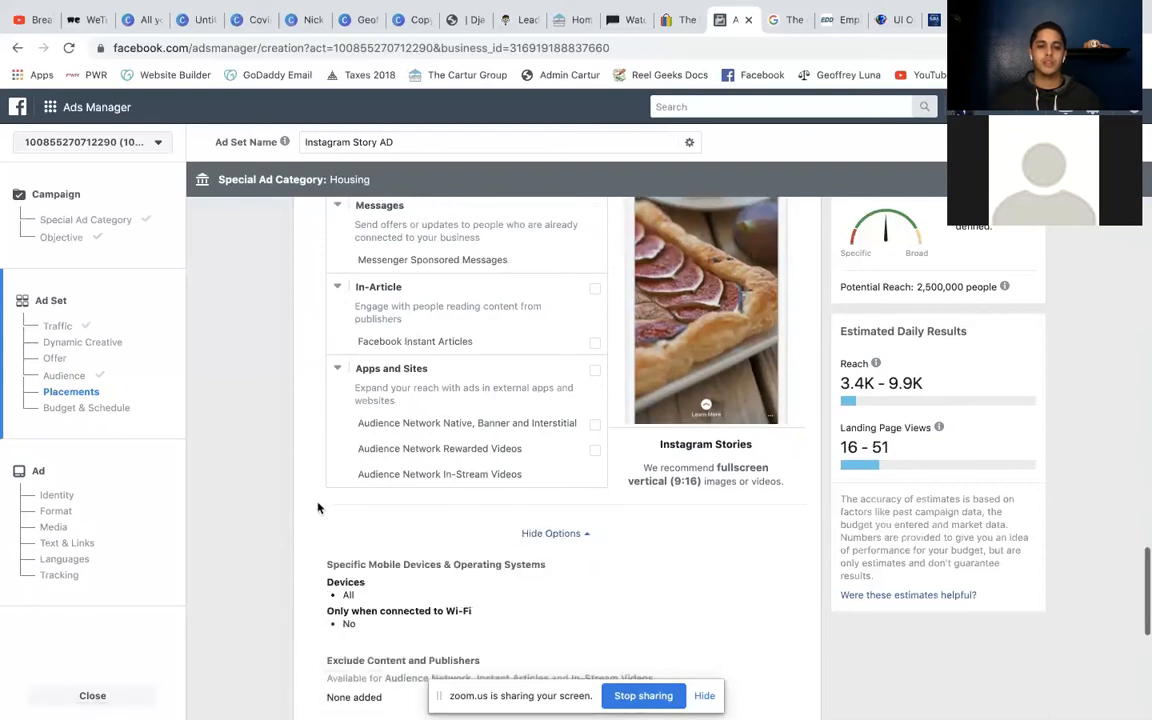
scroll(318, 508, down, 3)
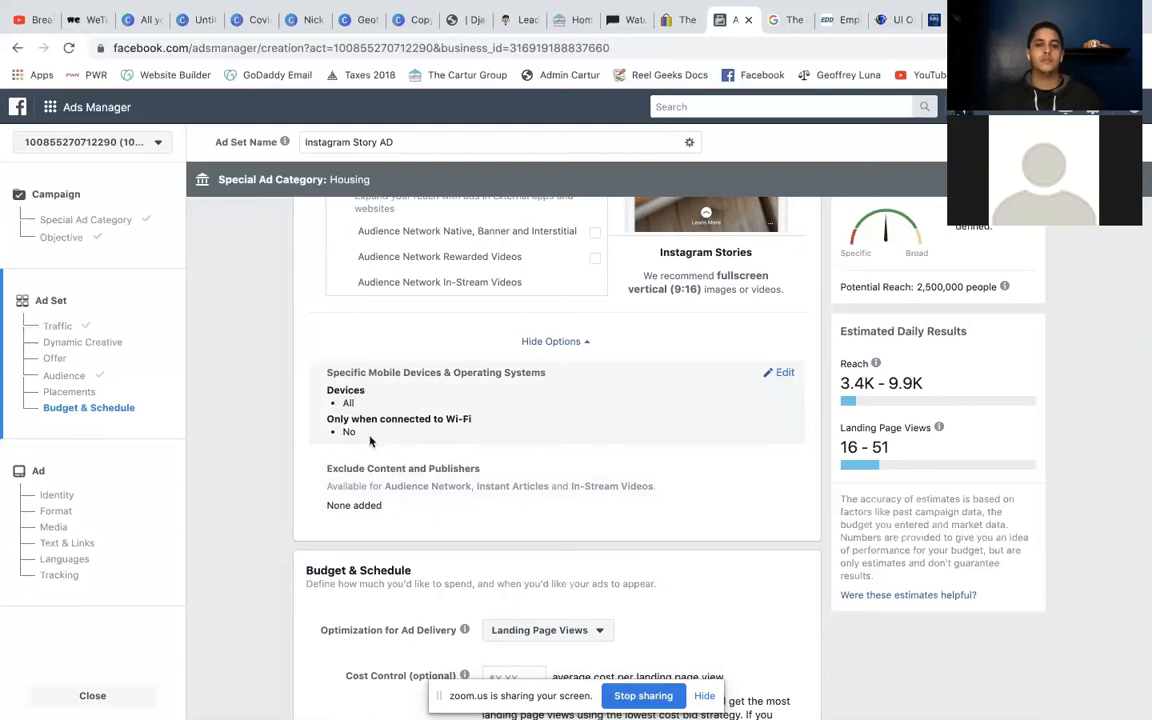
click(553, 342)
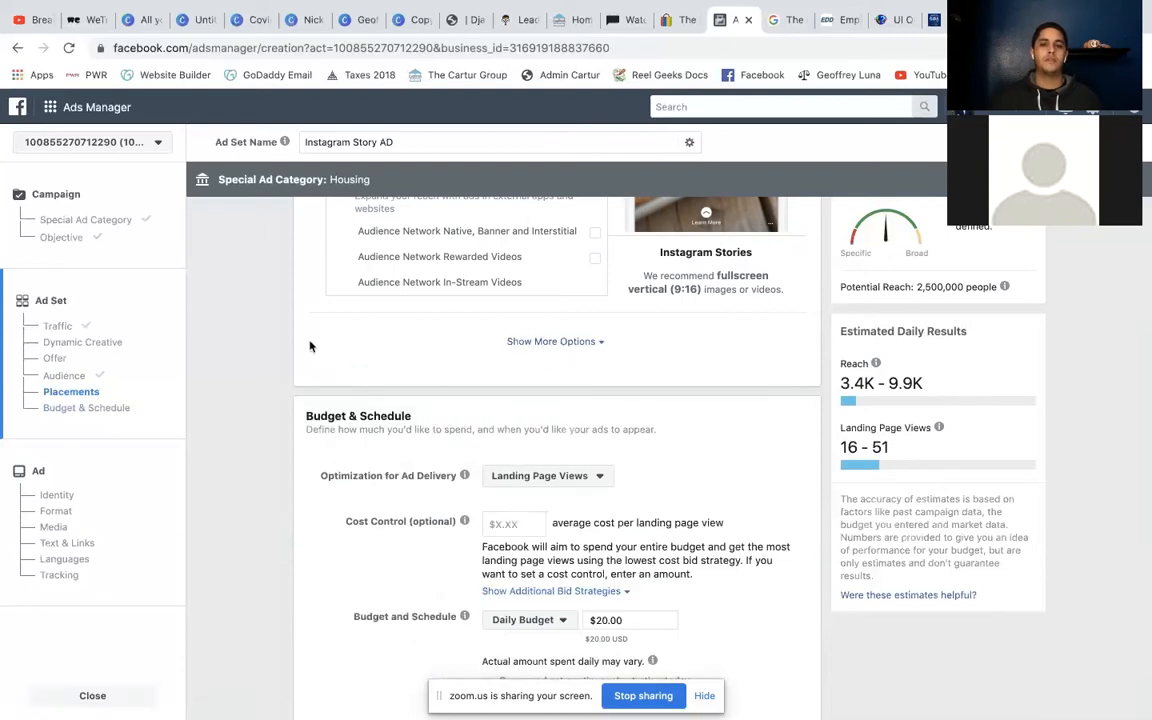
Switch the ad set's budget type from Daily Budget to Lifetime Budget in Budget & Schedule.
scroll(304, 342, down, 3)
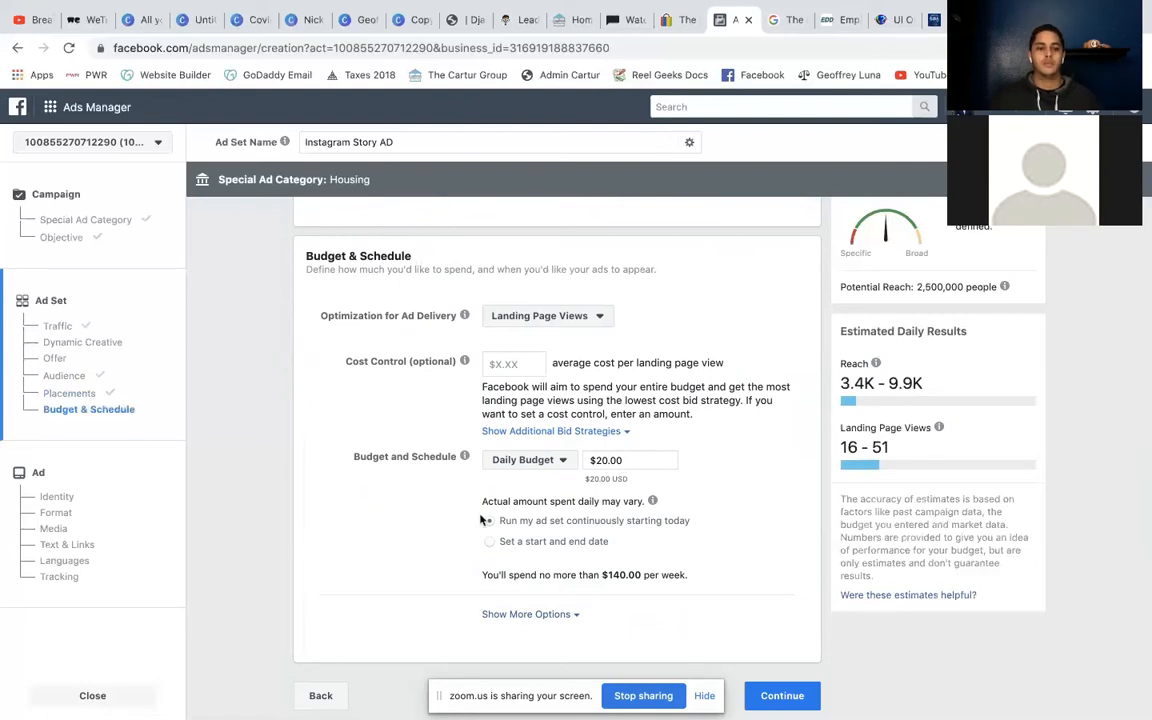
mouse_move(463, 458)
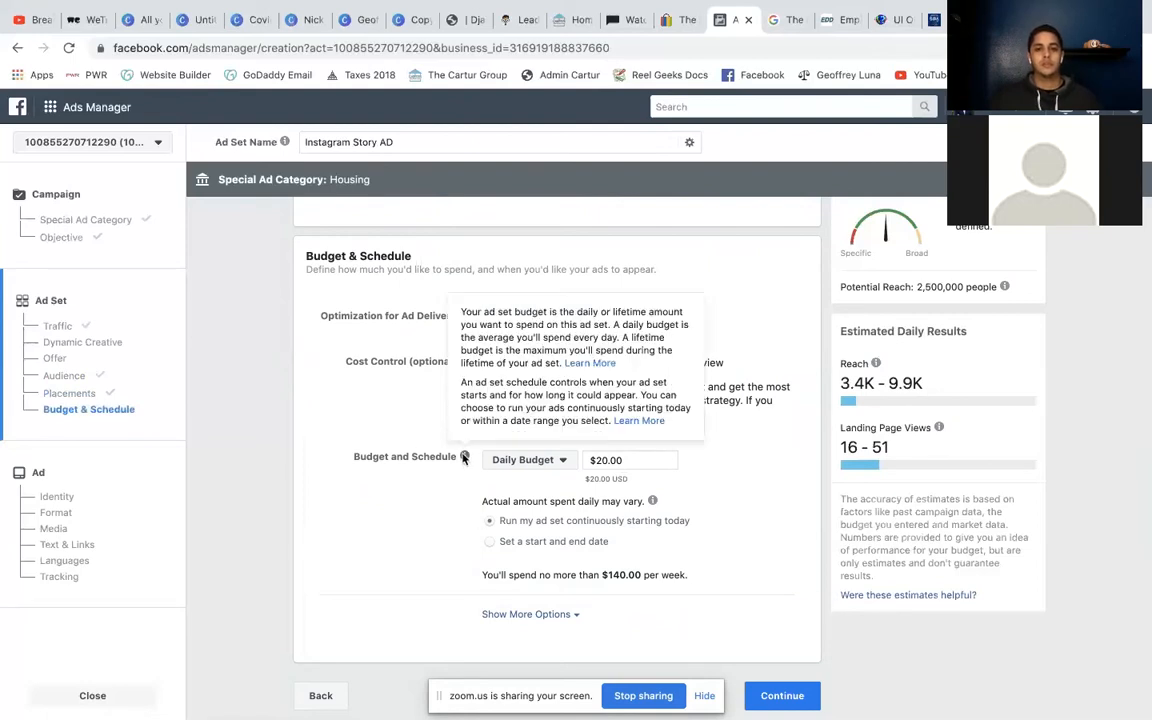
click(552, 461)
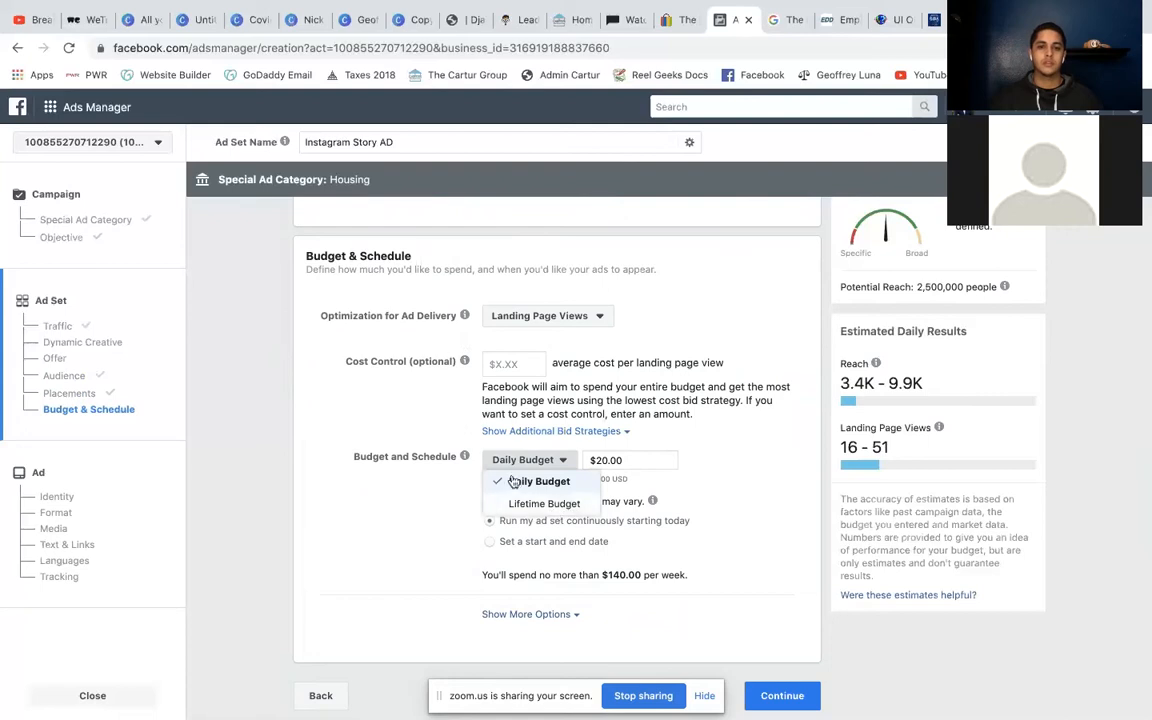
click(570, 507)
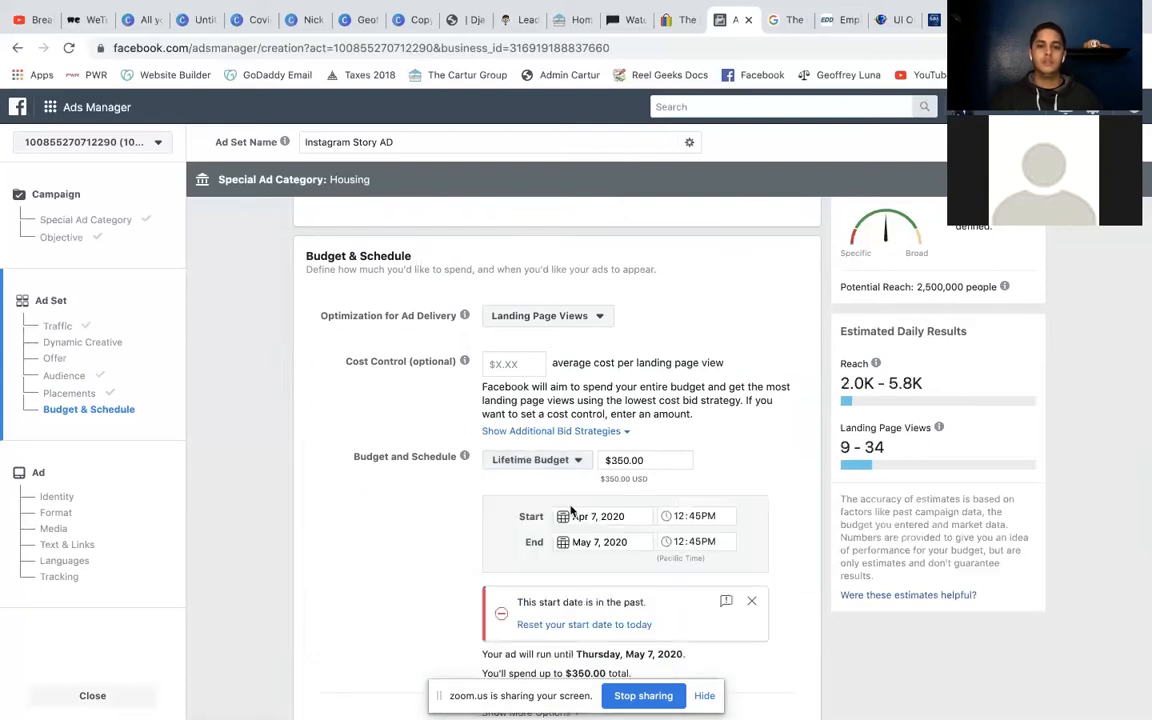
Set the ad set schedule to end on April 19, 2020 at 11:59PM, with a start time of 9:00AM.
click(612, 538)
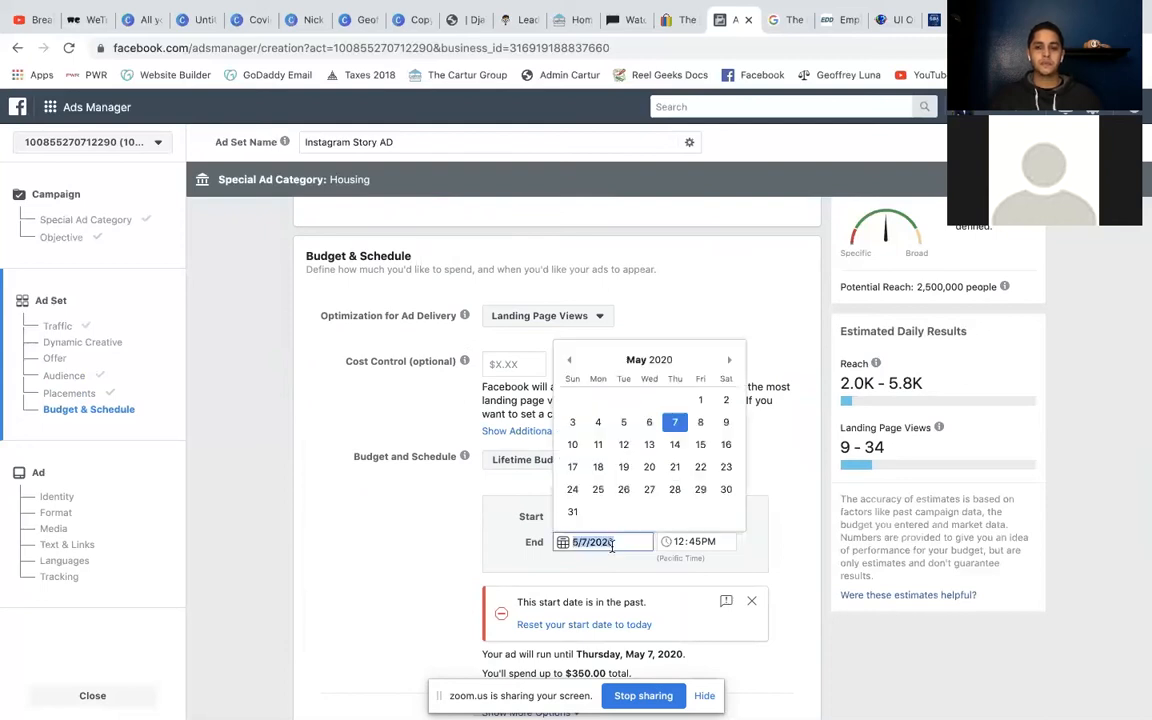
click(570, 362)
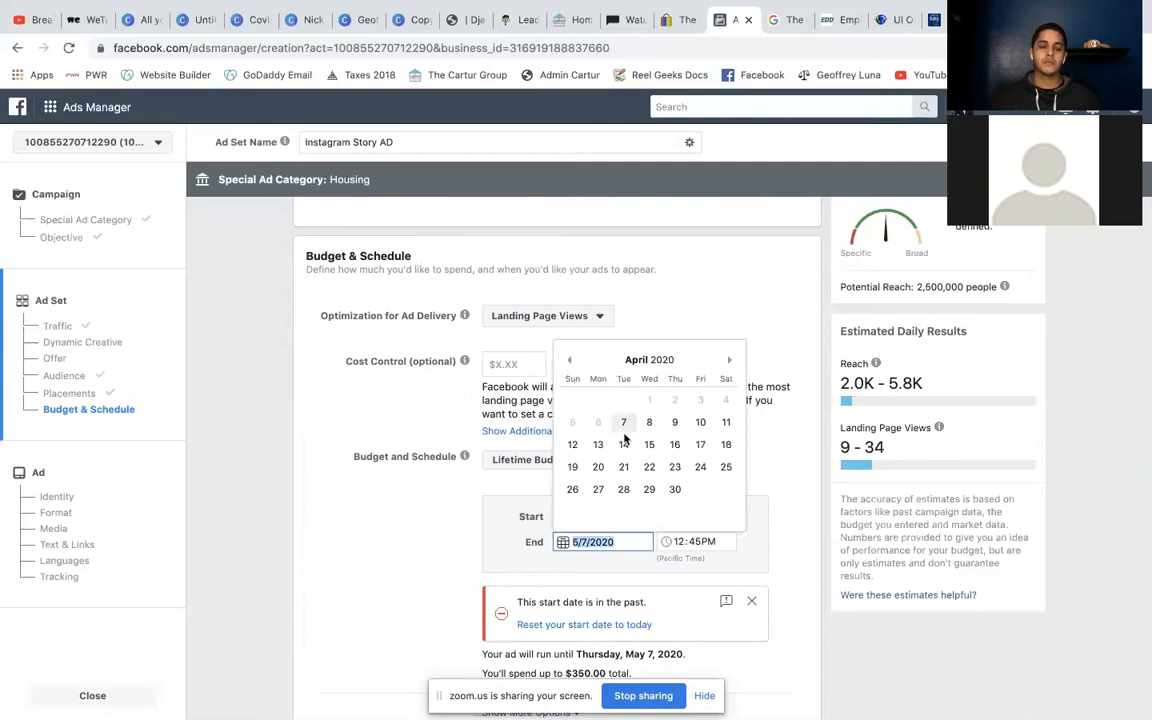
click(574, 466)
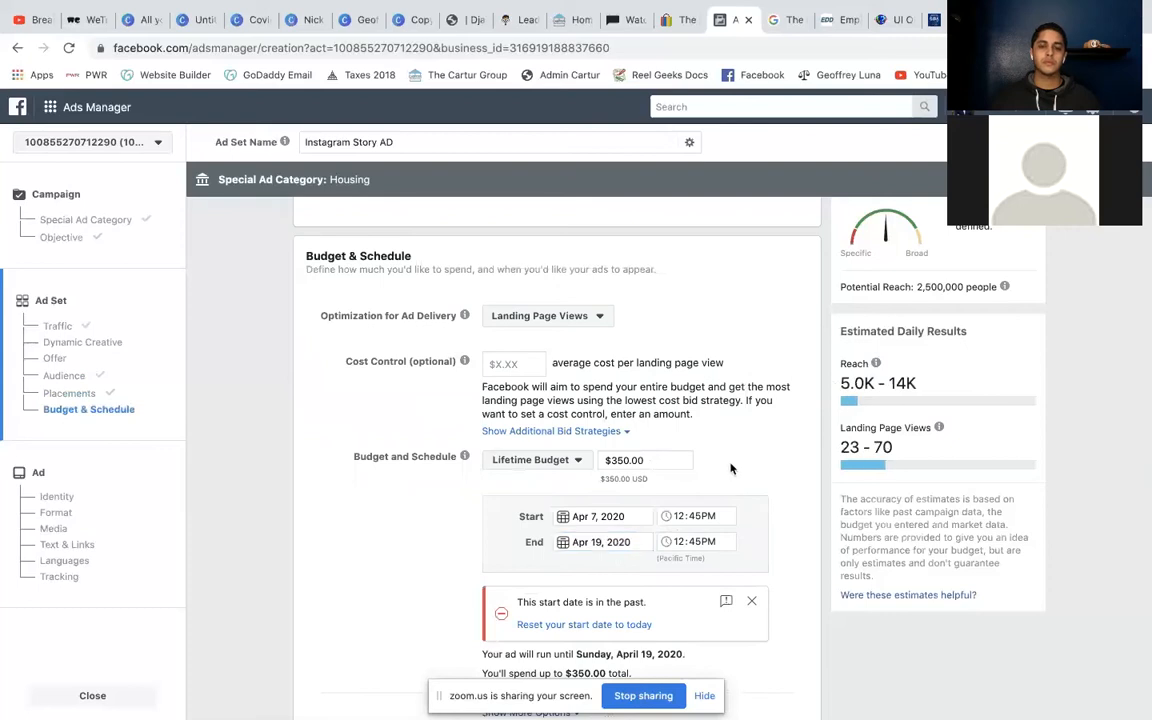
click(677, 542)
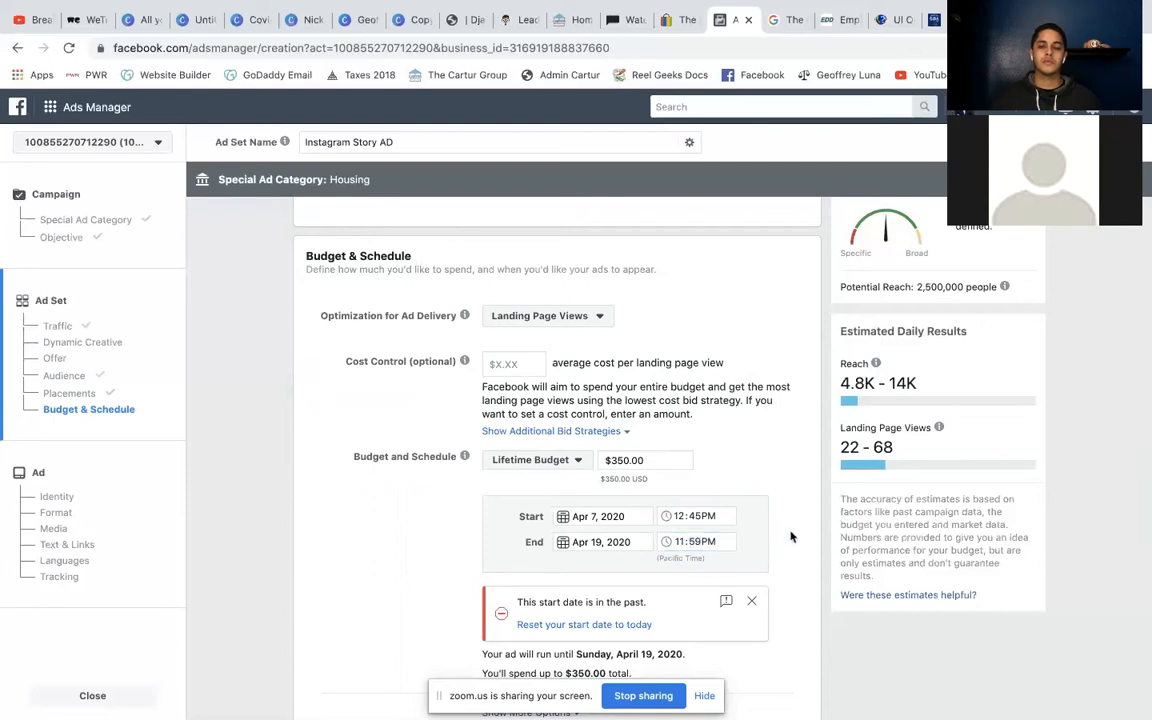
click(681, 518)
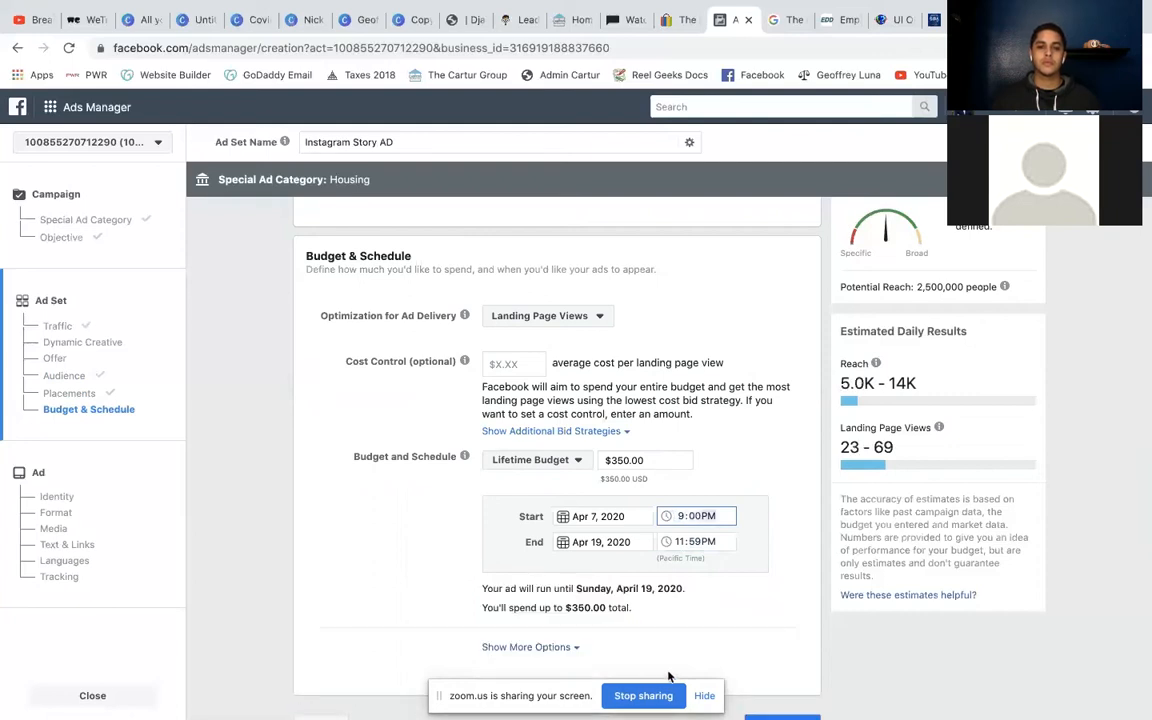
click(808, 566)
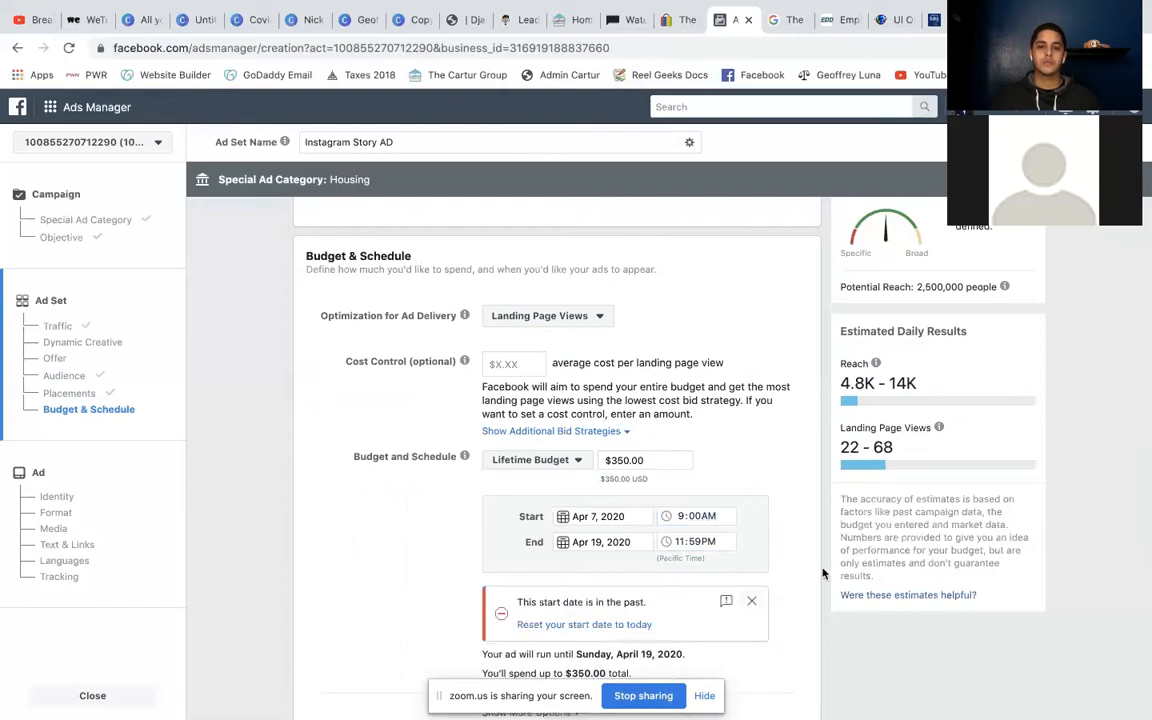
Try a lifetime budget of $1.00 to see its effect on the estimated daily results.
scroll(823, 573, down, 2)
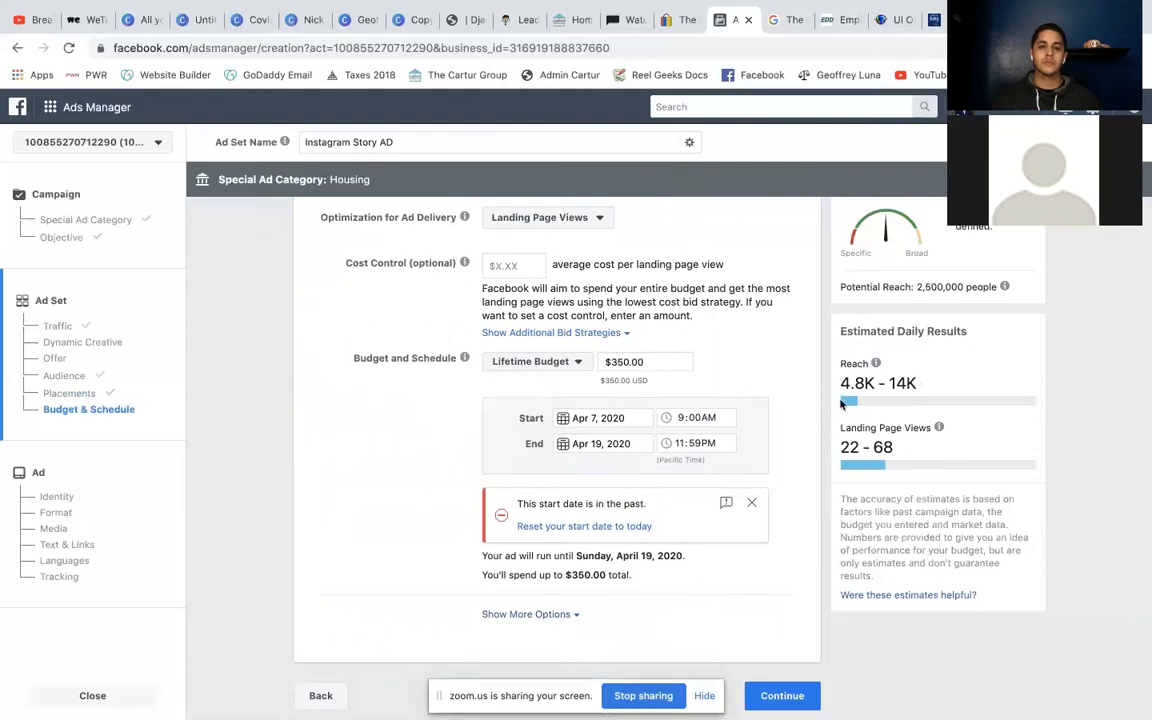
mouse_move(875, 364)
click(628, 363)
key(BackSpace)
key(BackSpace)
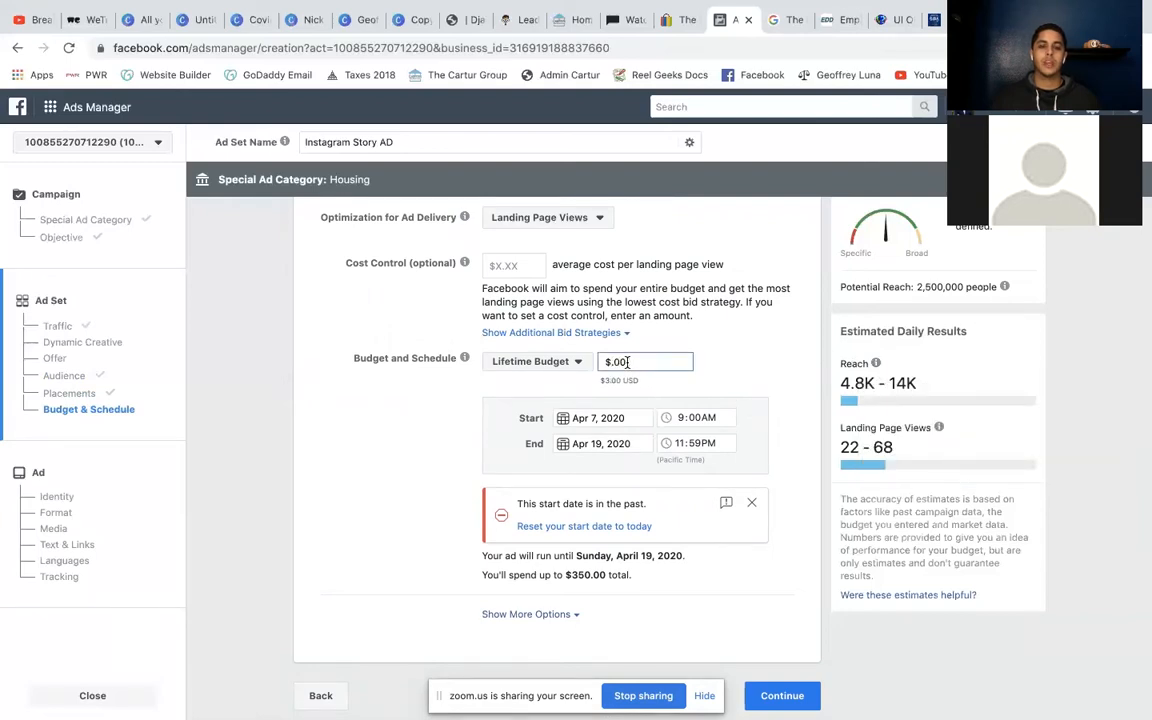
text(1)
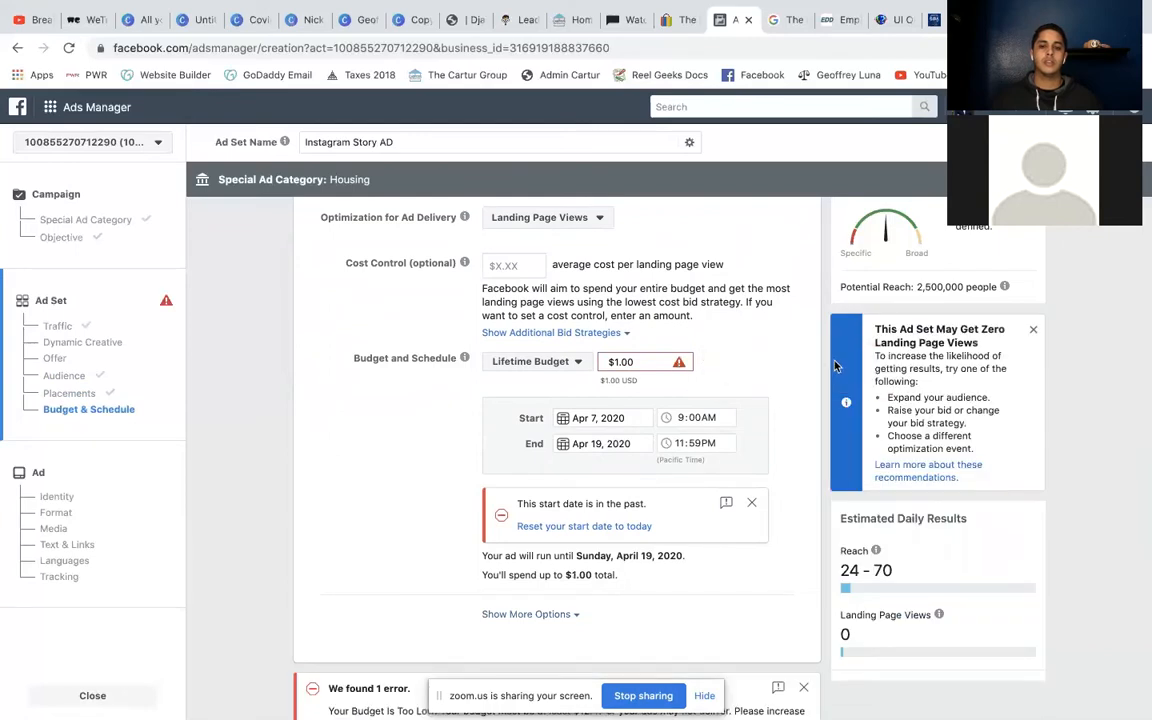
Raise the lifetime budget to $13.00 and check the estimated daily reach.
click(615, 363)
text(3)
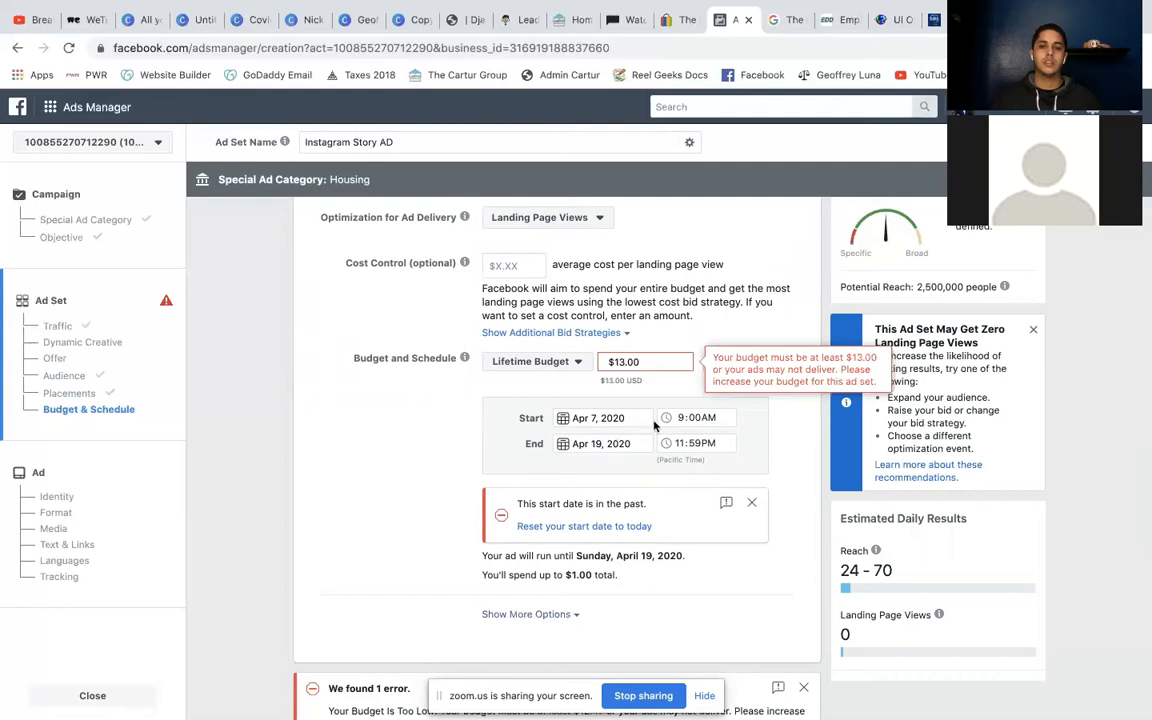
click(686, 340)
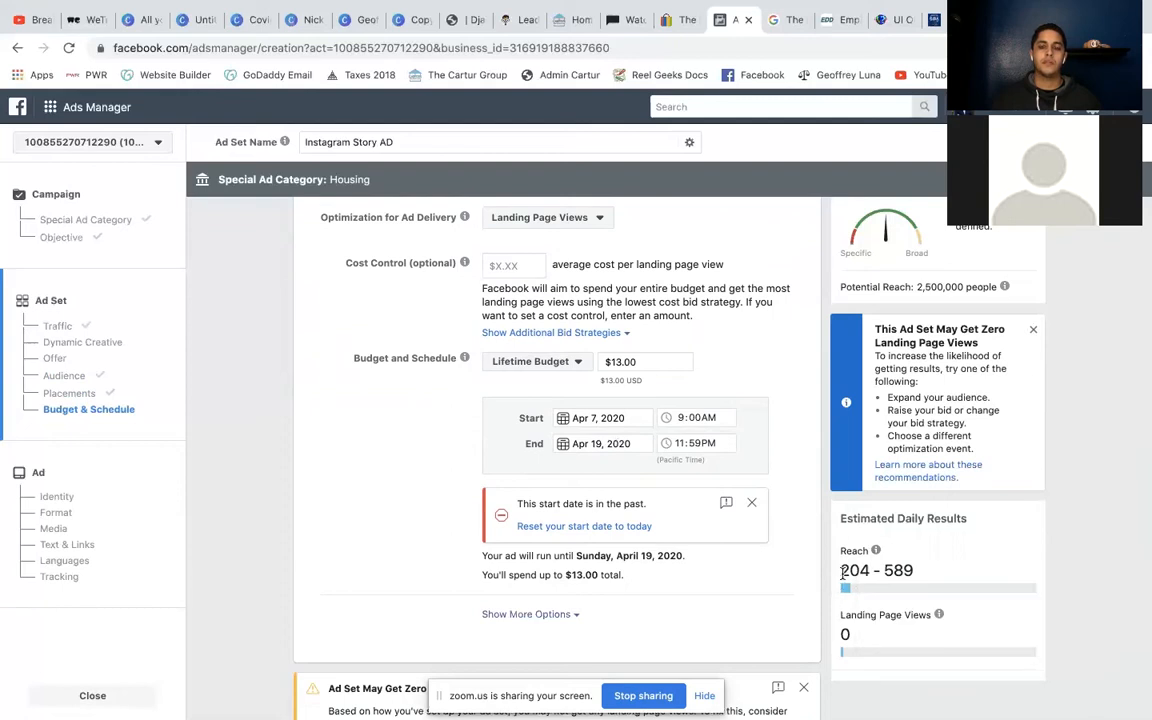
drag(842, 571, 916, 578)
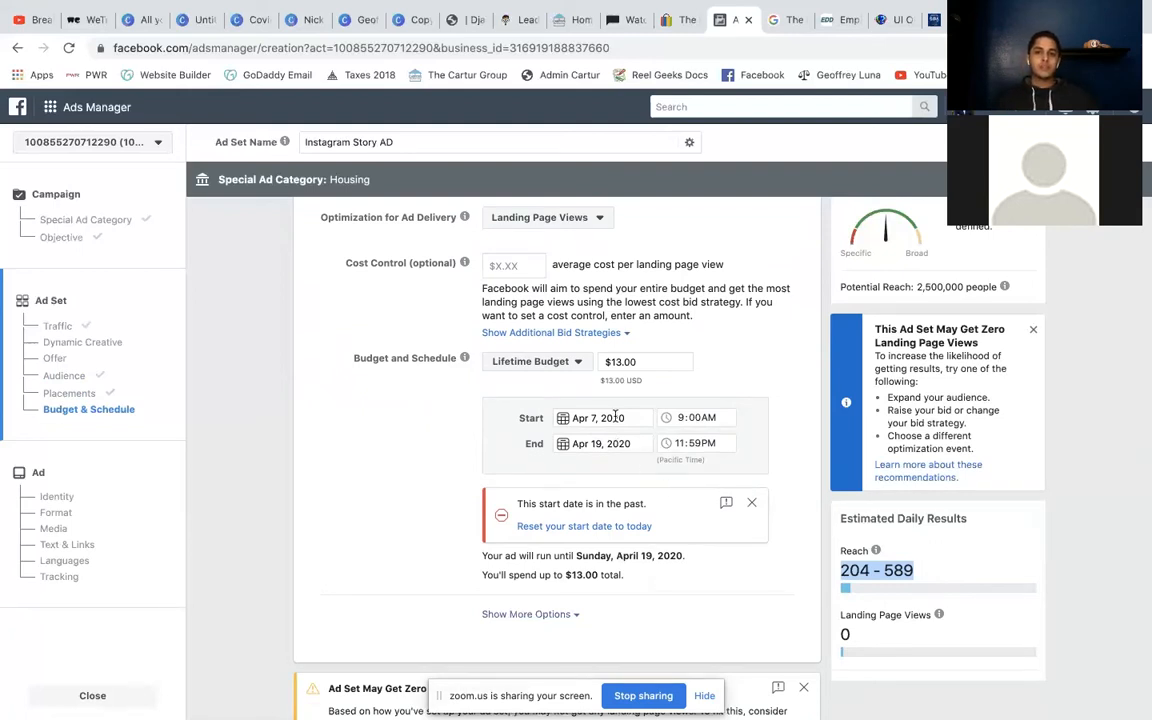
Change the lifetime budget to $20.00 and compare the estimated daily reach.
click(621, 362)
key(BackSpace)
key(BackSpace)
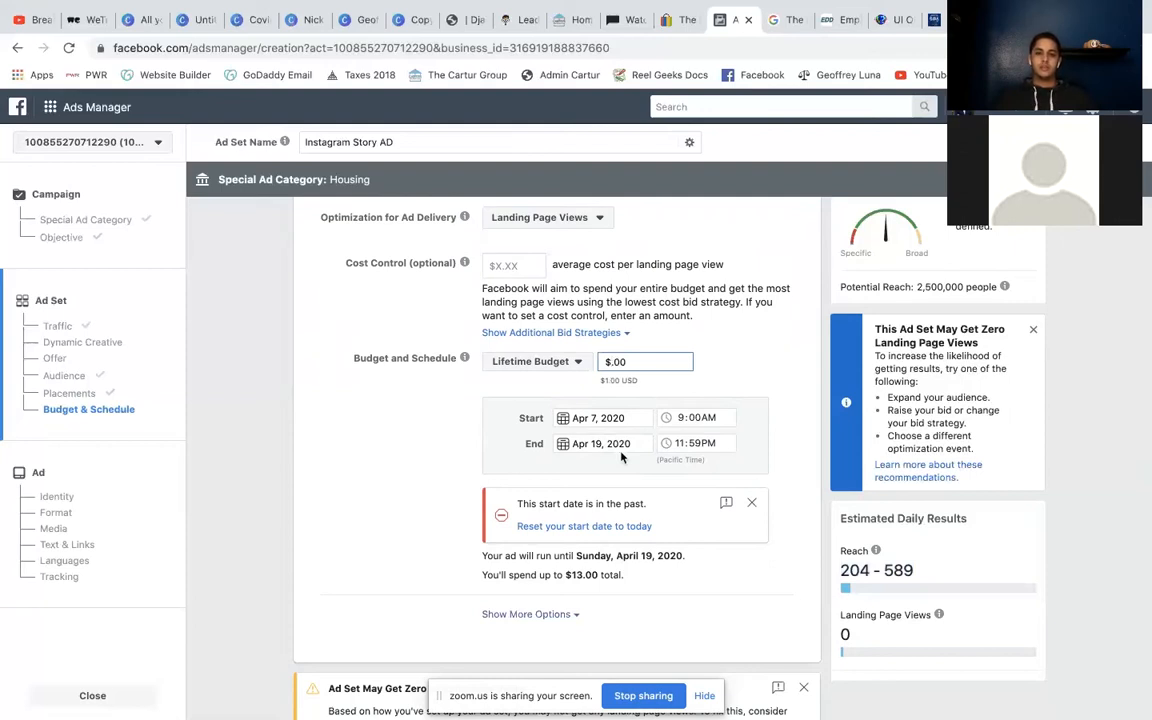
text(20)
click(738, 363)
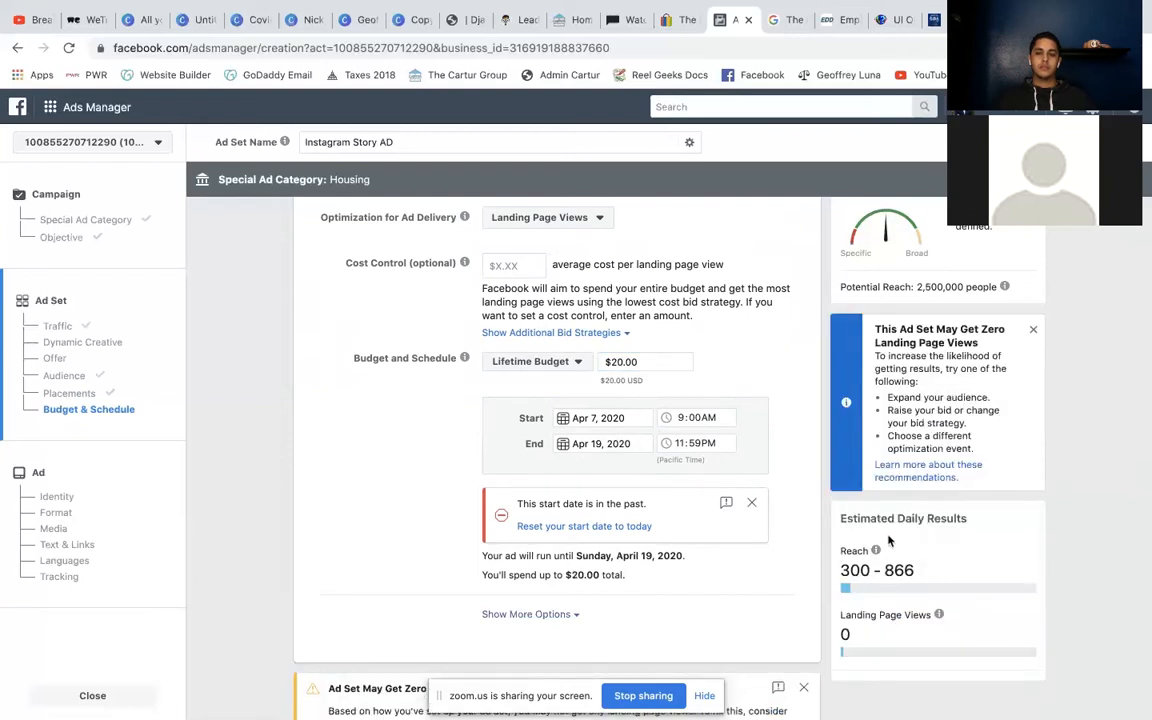
drag(902, 515, 916, 516)
Try a lifetime budget of $50.00 and compare the estimated reach and landing page views.
click(622, 364)
key(BackSpace)
key(BackSpace)
text(50)
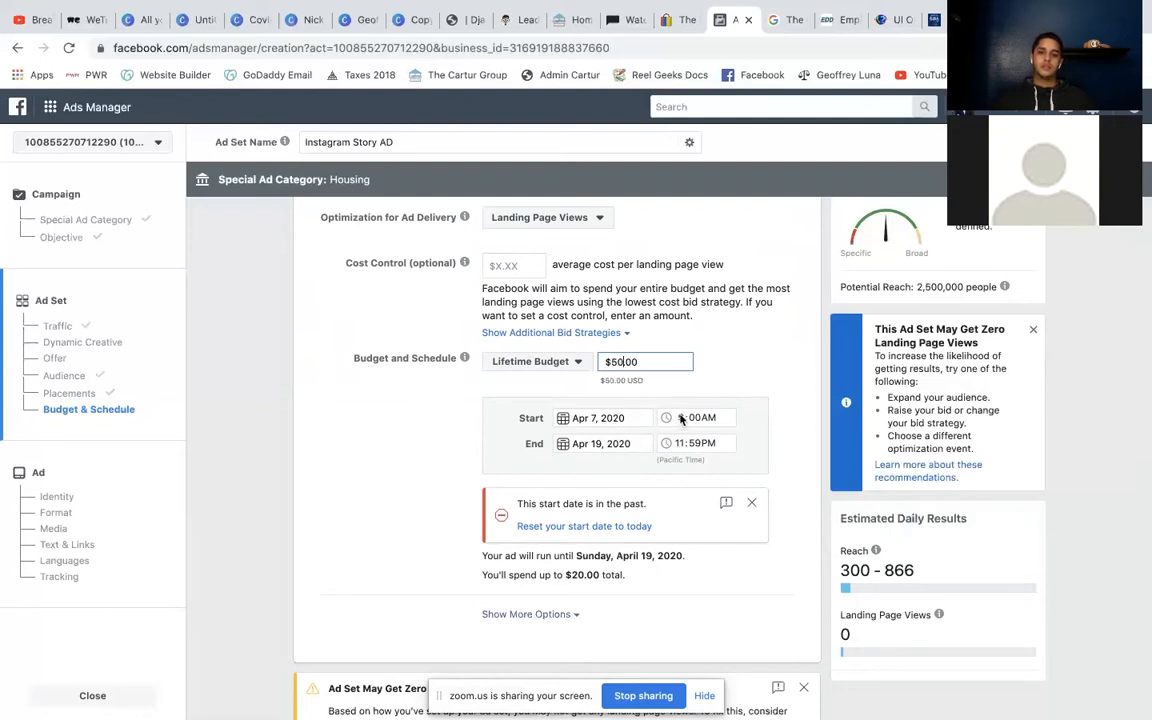
click(745, 352)
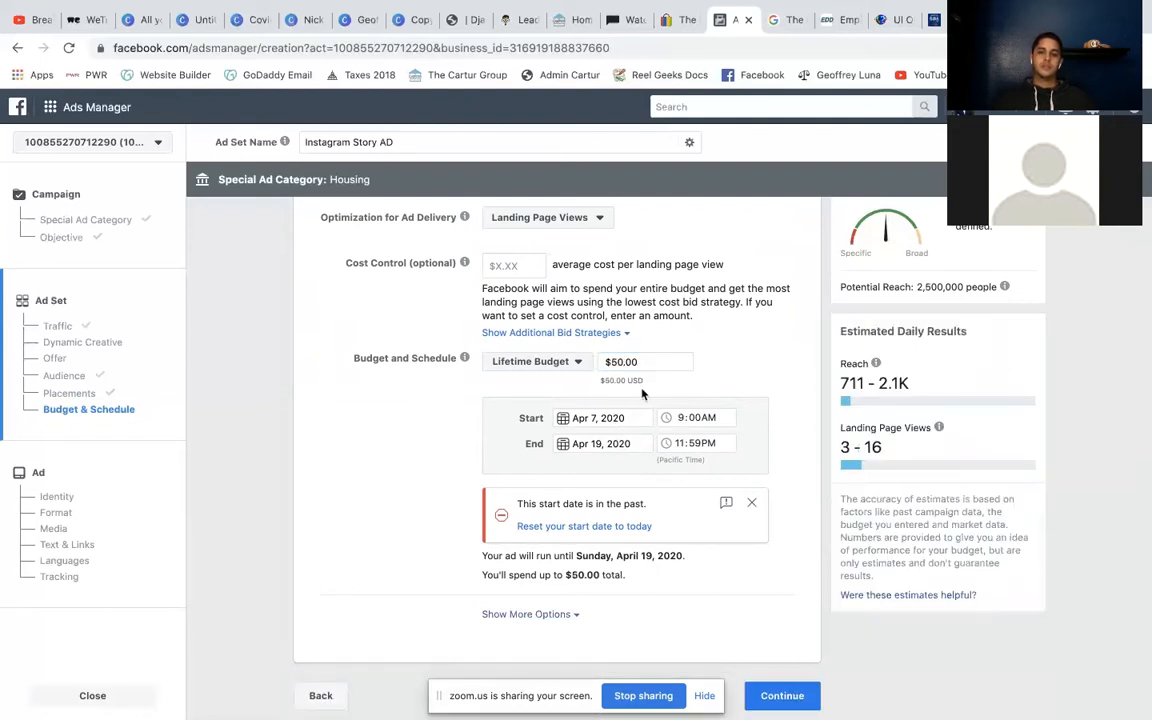
Set the ad set's lifetime budget back to $20.00.
click(620, 364)
key(BackSpace)
key(BackSpace)
text(20)
click(771, 364)
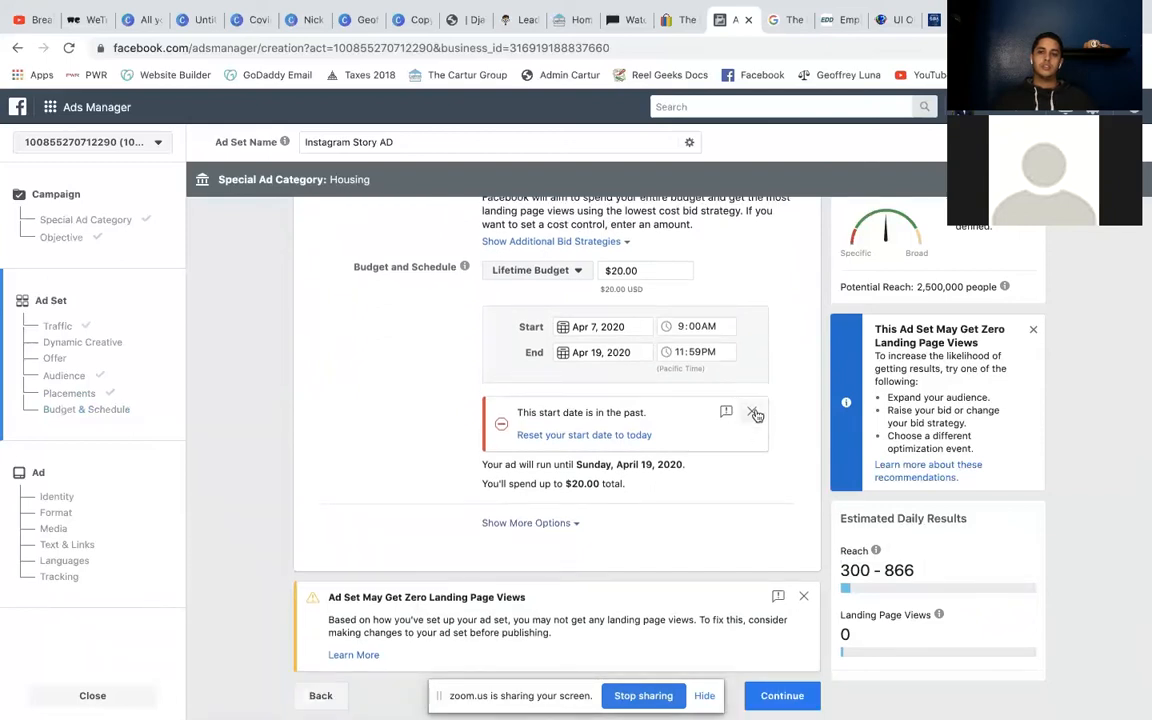
Dismiss the past start date notice and set the ad set's start date to April 8, 2020.
click(752, 411)
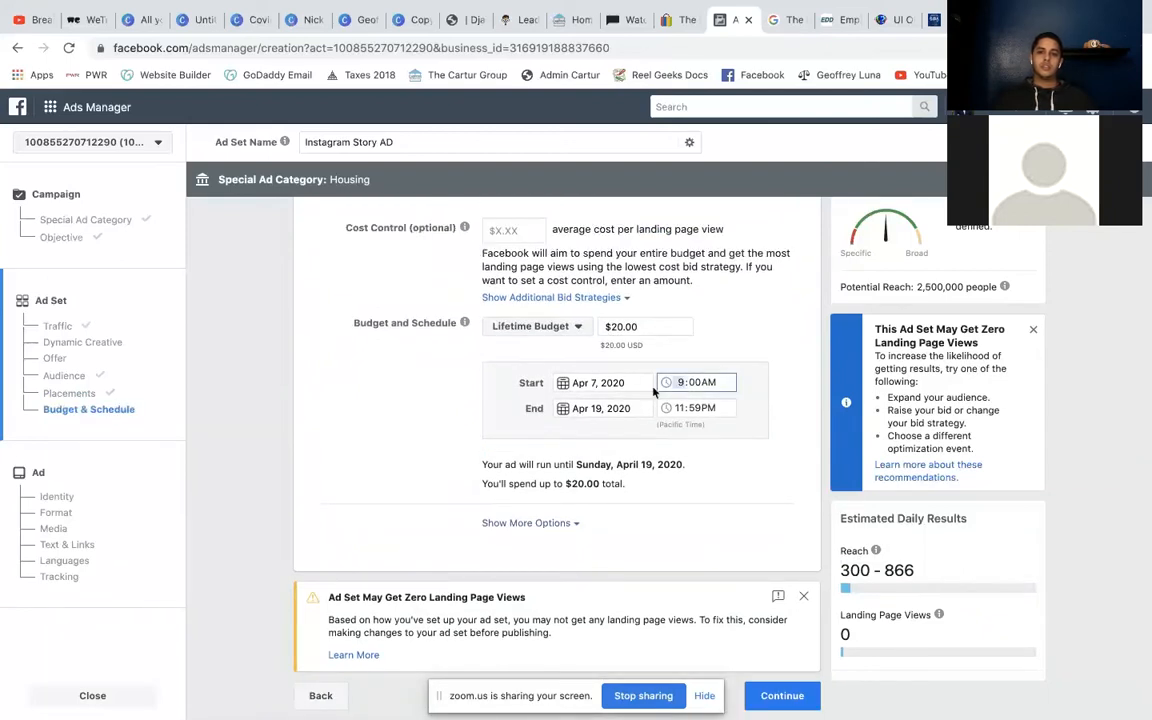
click(600, 383)
click(645, 474)
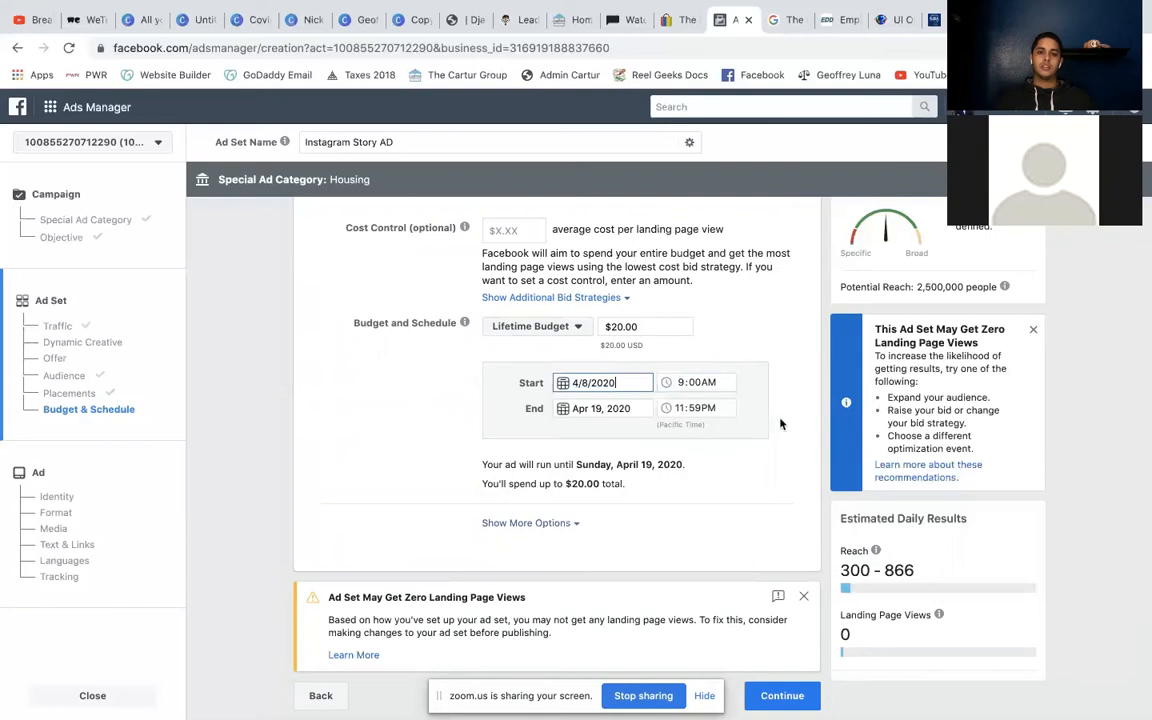
click(781, 424)
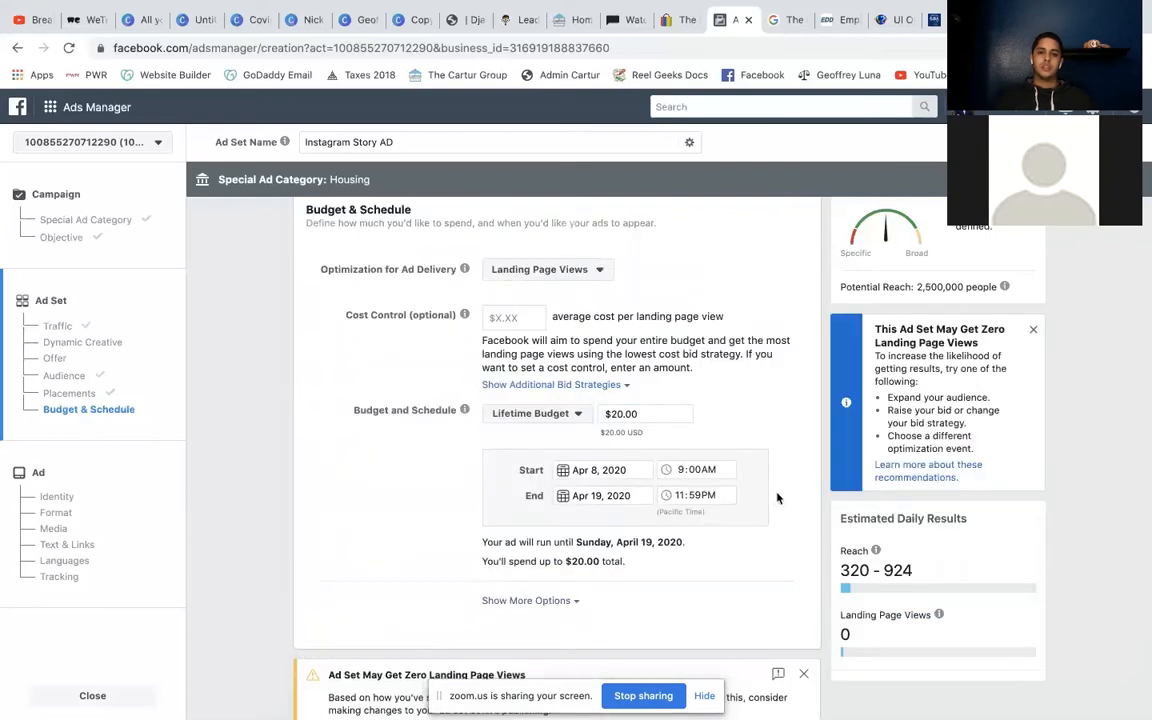
Set Ad Scheduling to run ads on a schedule, covering 9am to 10pm every day in the viewer's time zone.
scroll(778, 497, down, 2)
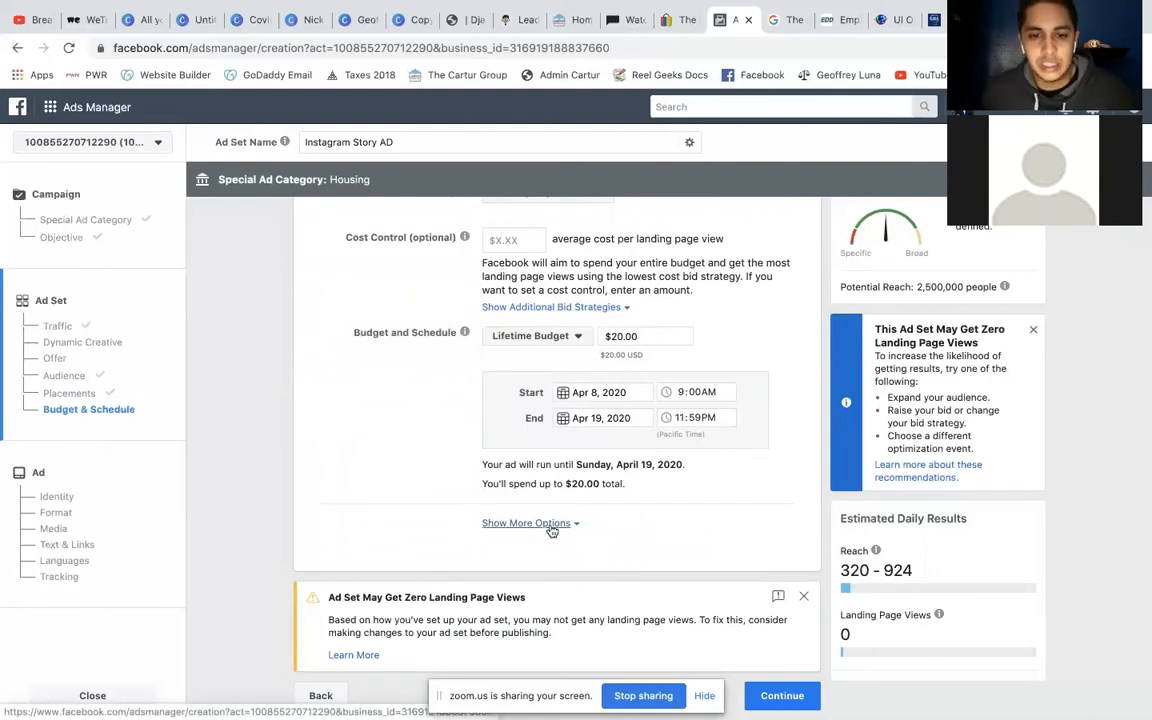
click(550, 527)
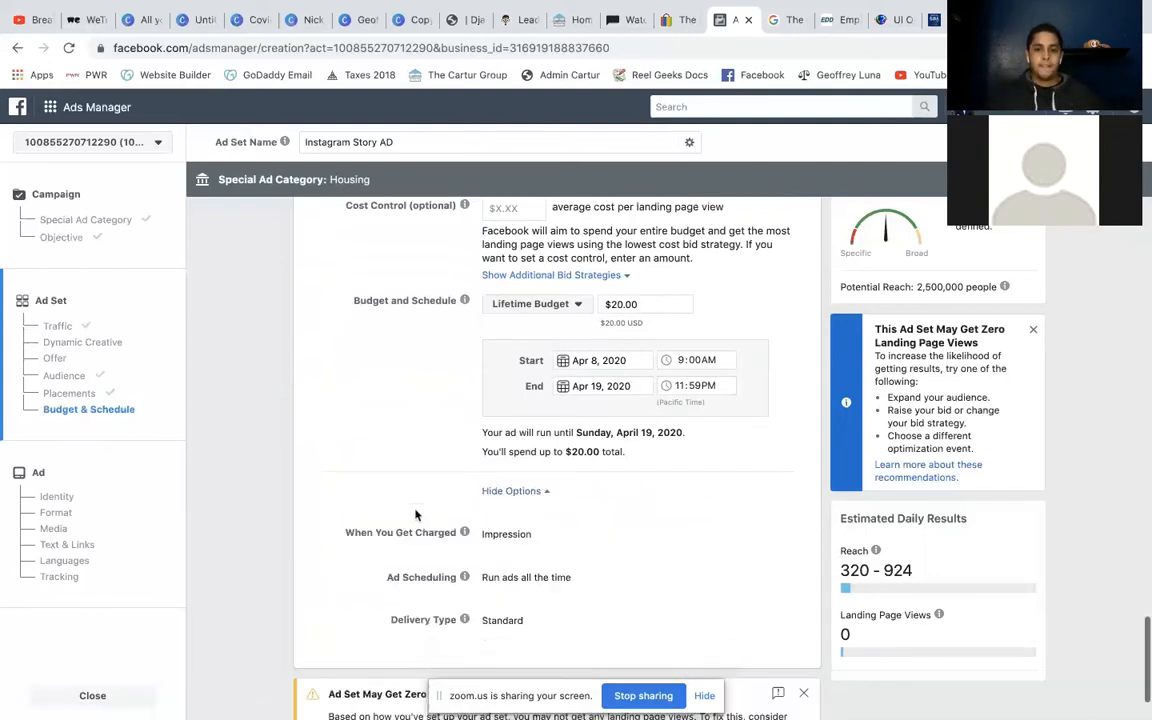
scroll(416, 515, down, 3)
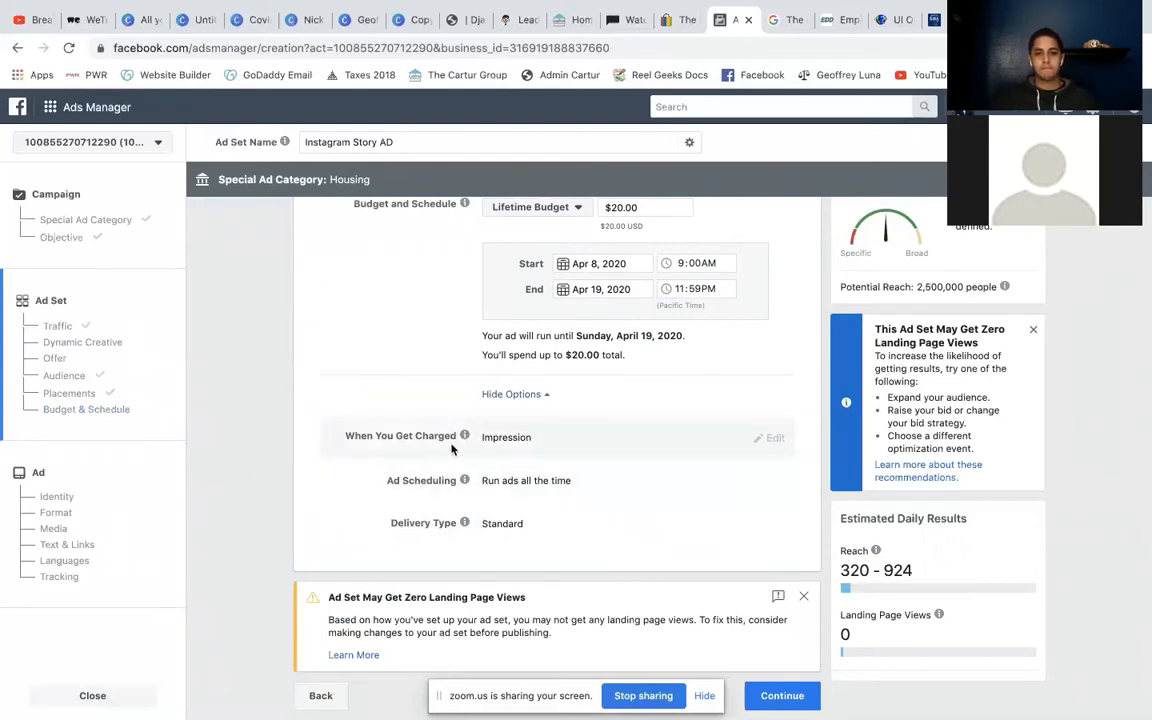
mouse_move(458, 446)
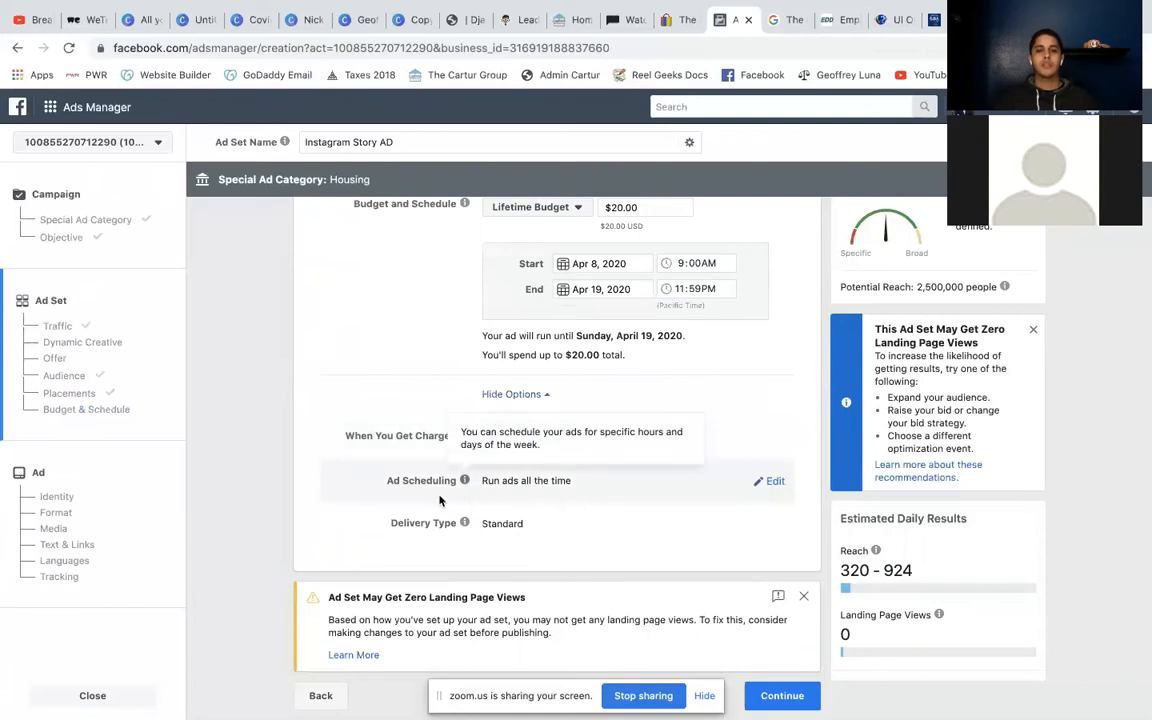
click(773, 481)
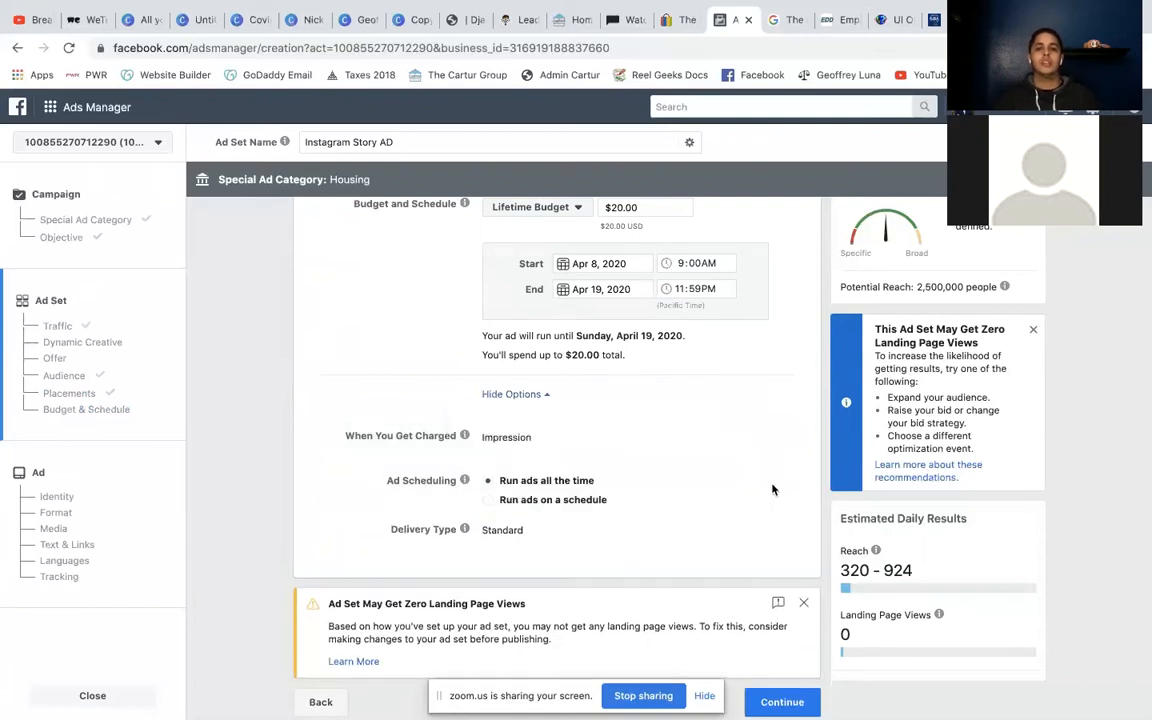
click(488, 500)
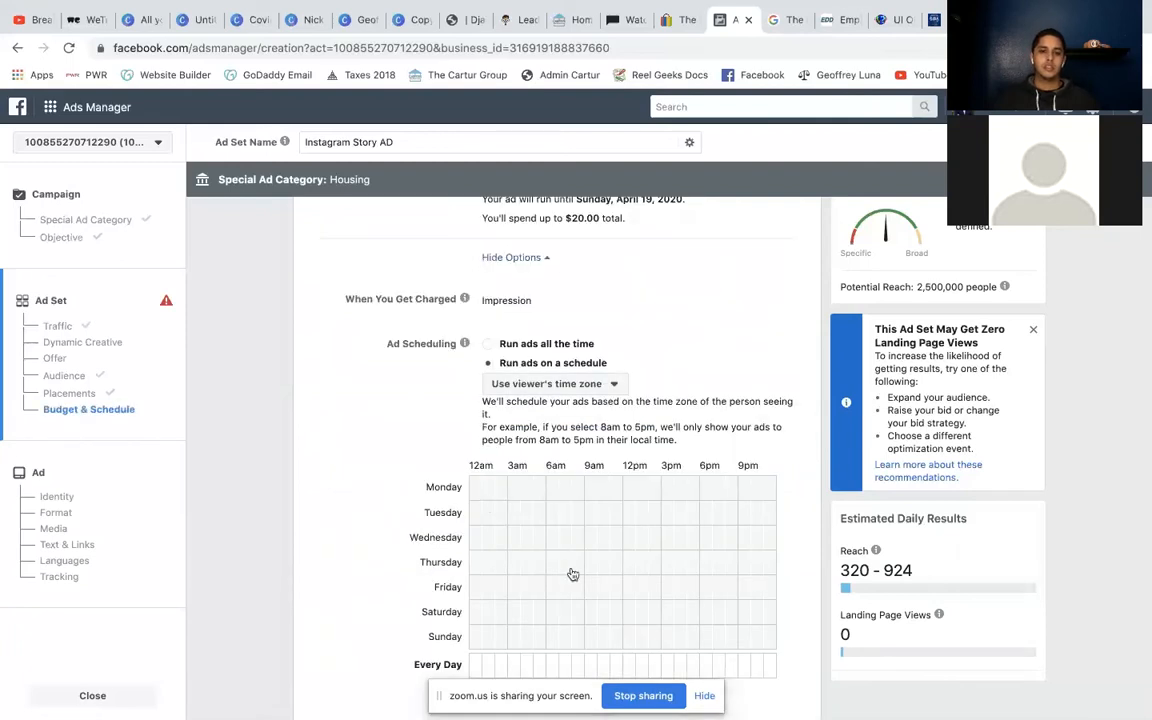
drag(591, 668, 740, 670)
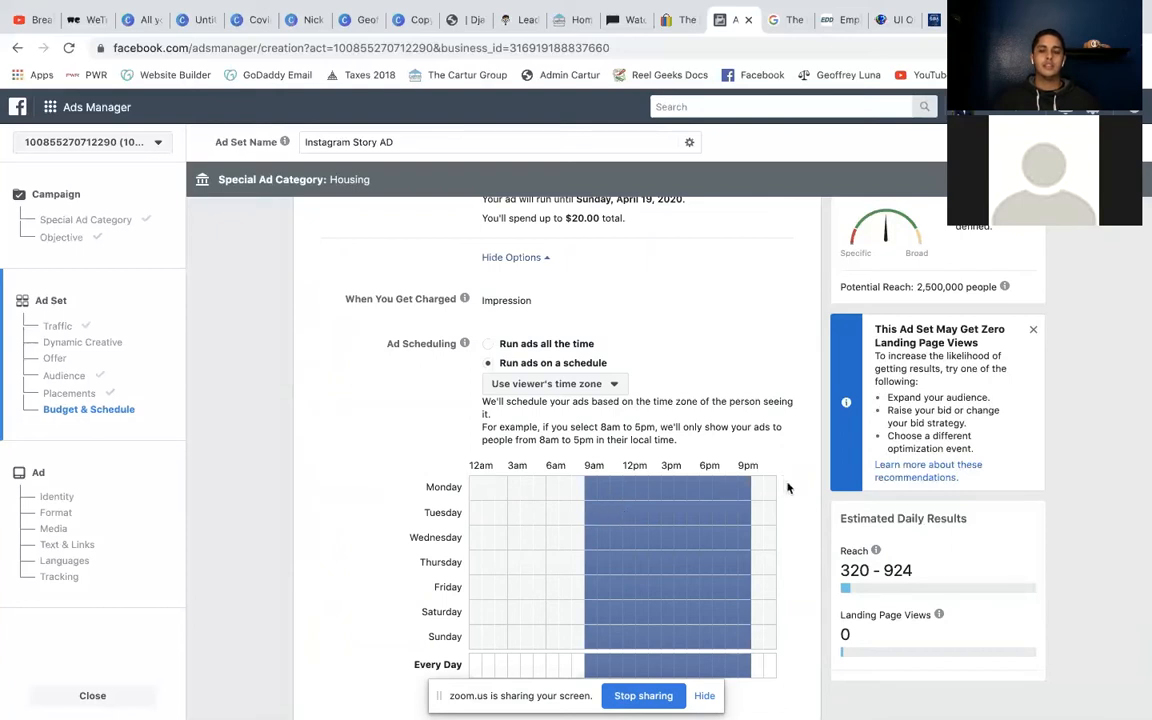
Dismiss the zero landing page views notice, recheck the budget and schedule settings, and continue to the ad-level setup.
scroll(787, 488, down, 5)
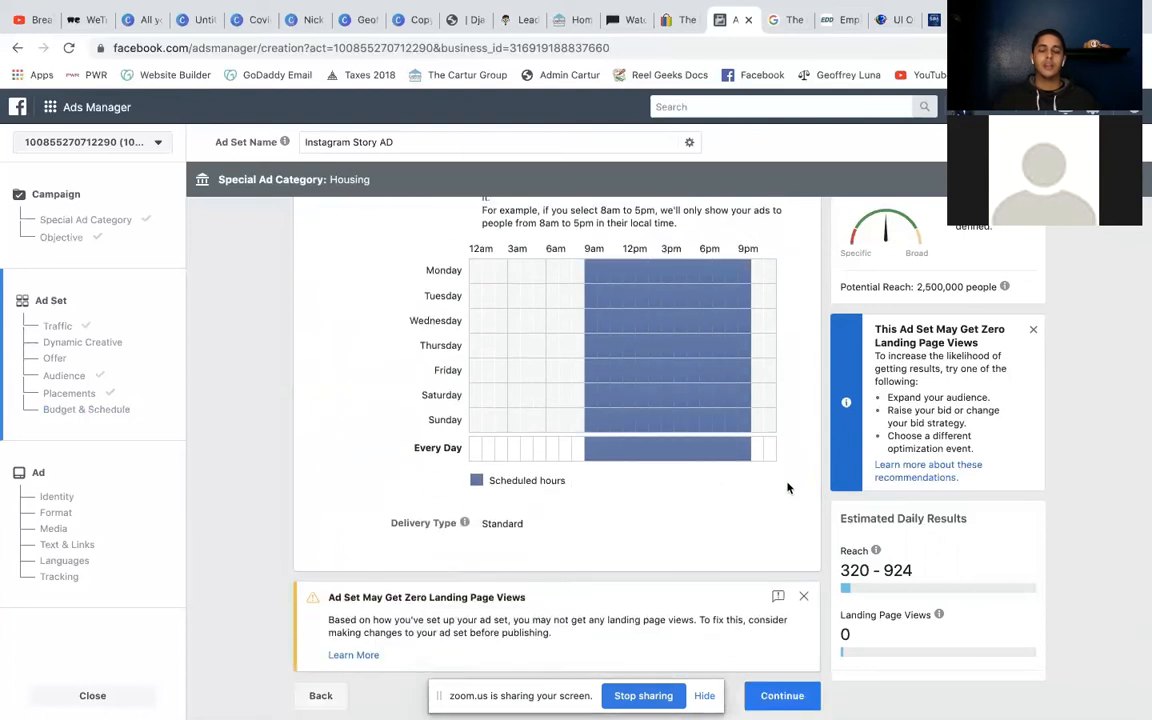
click(803, 596)
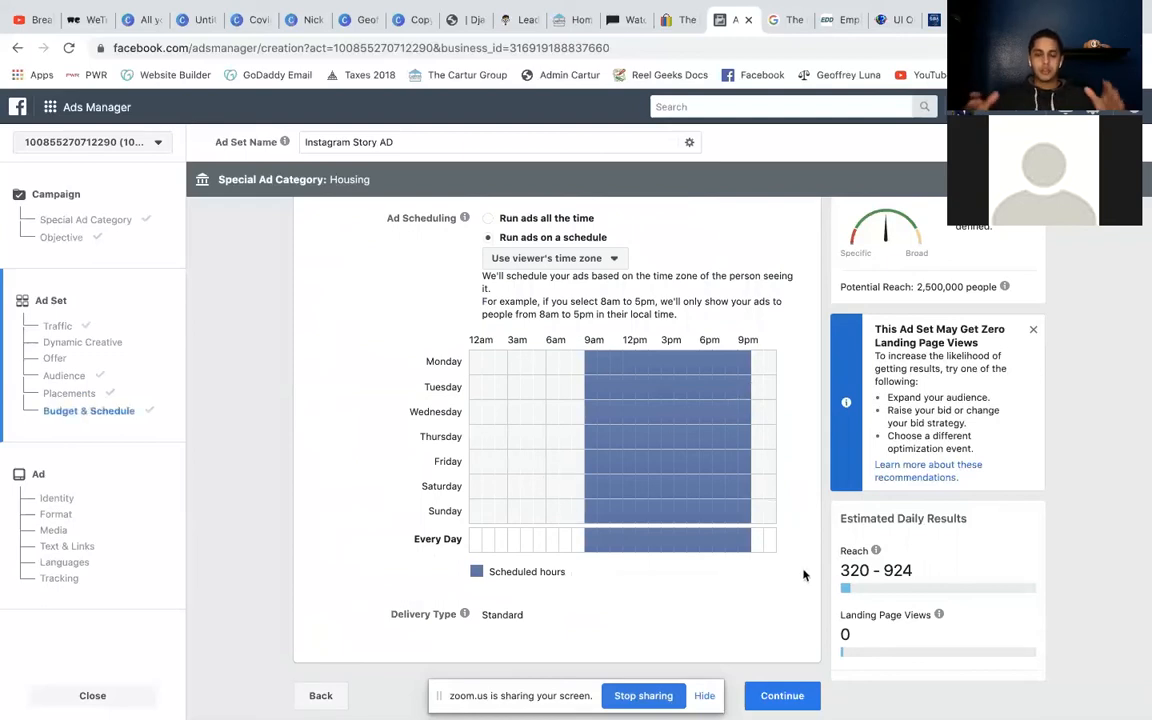
scroll(803, 575, up, 3)
scroll(803, 575, up, 5)
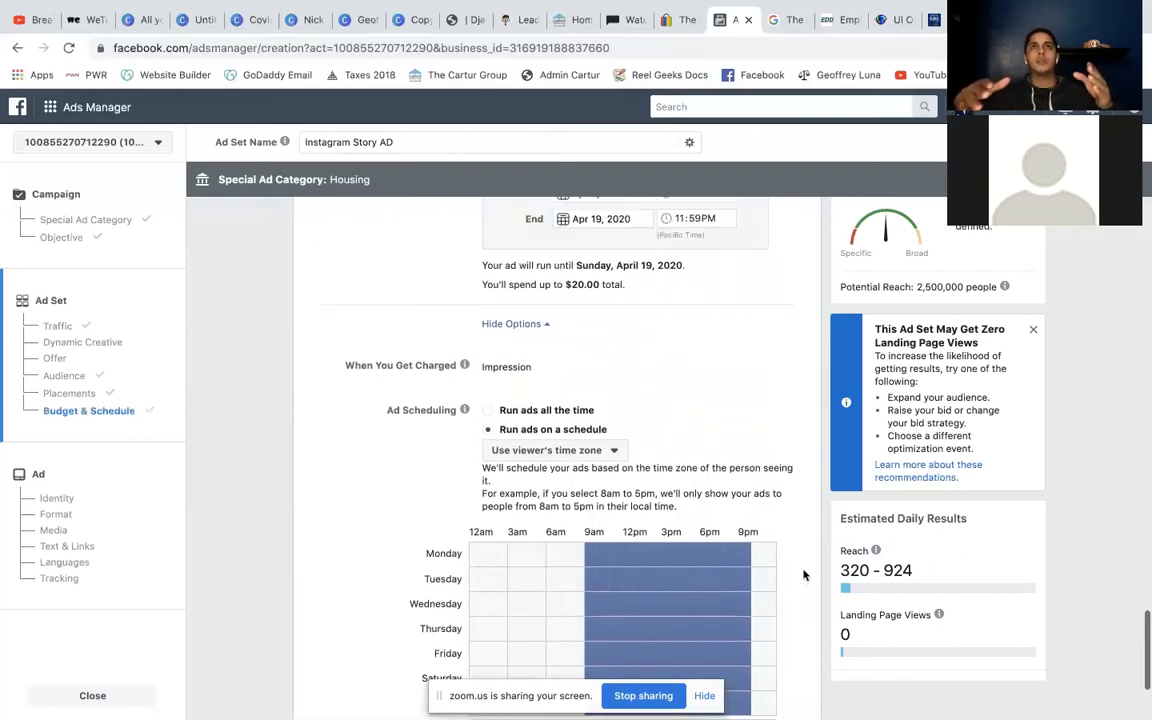
scroll(803, 575, up, 1)
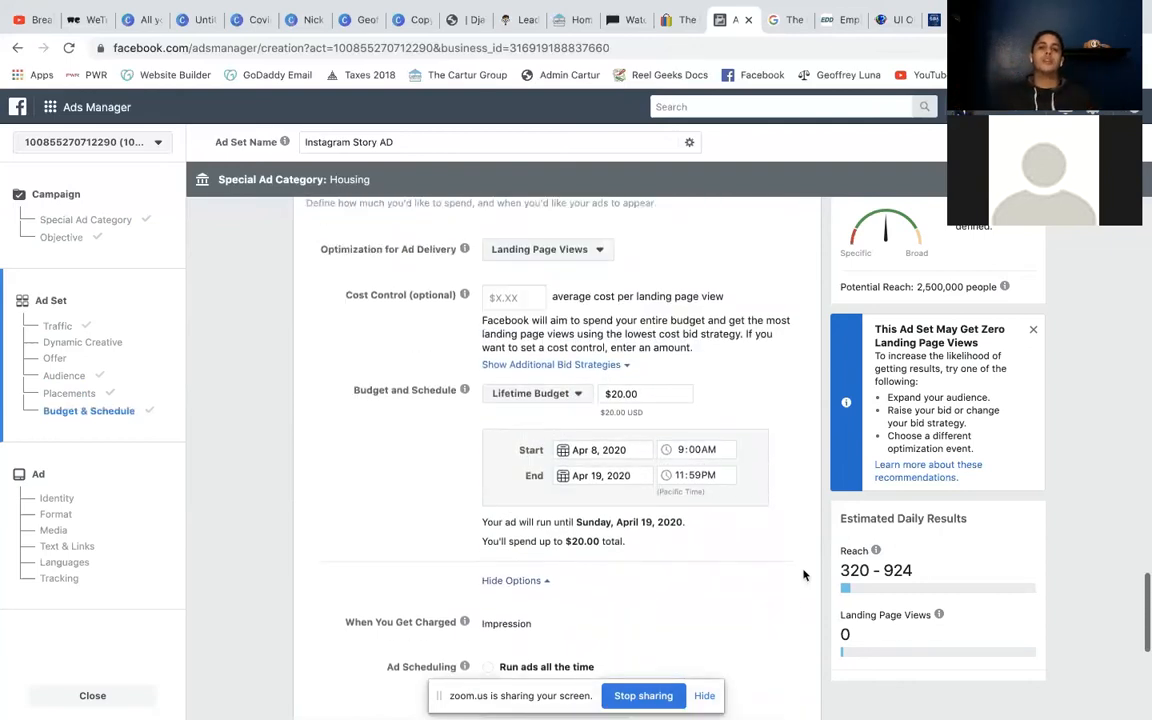
scroll(803, 575, up, 5)
scroll(803, 575, down, 1)
scroll(803, 575, down, 12)
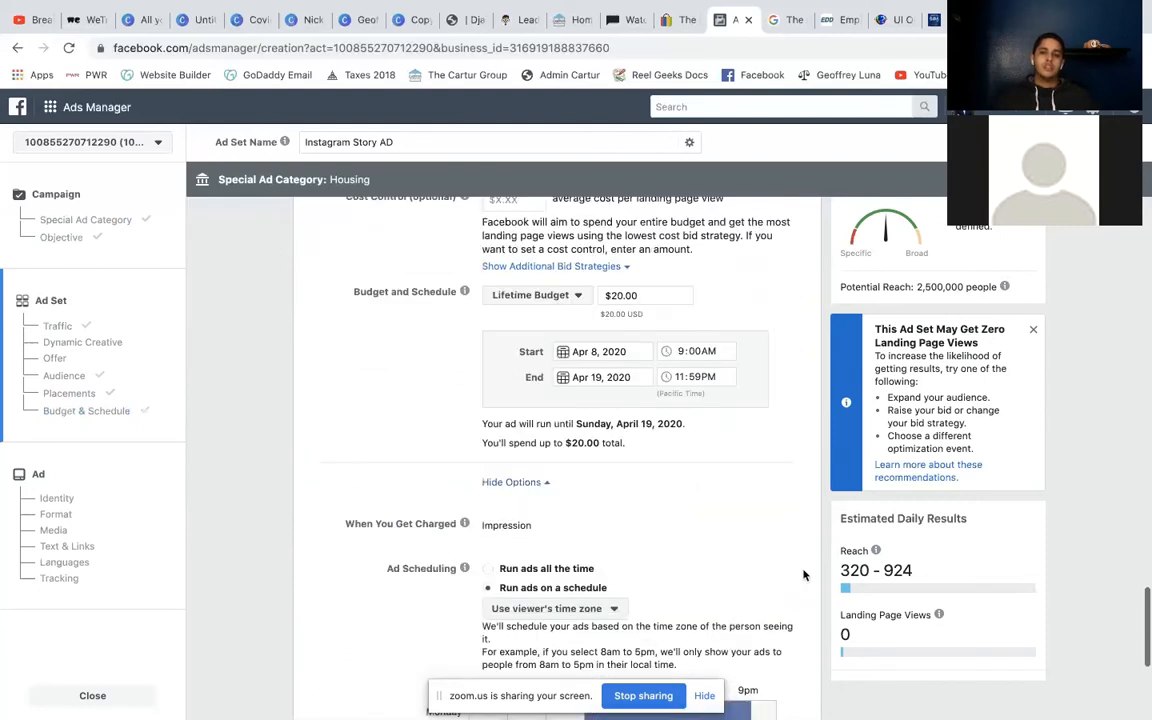
click(705, 696)
click(772, 697)
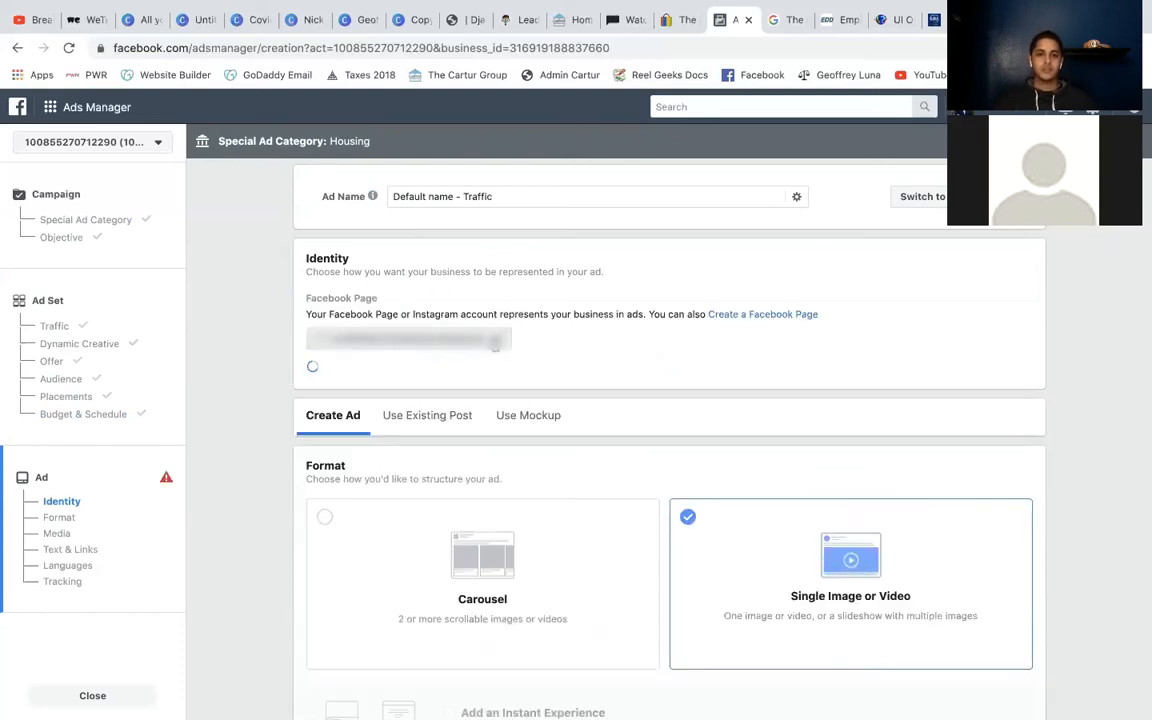
Set the ad's Facebook Page identity to the real estate agent's business page.
click(494, 350)
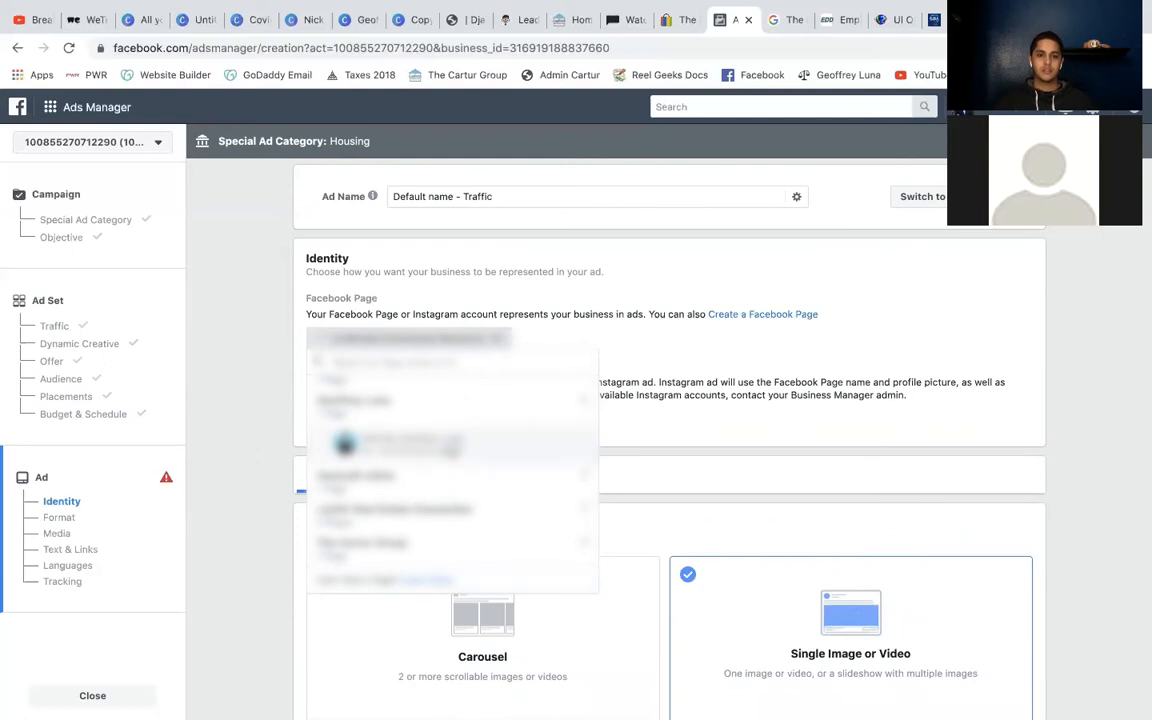
click(380, 440)
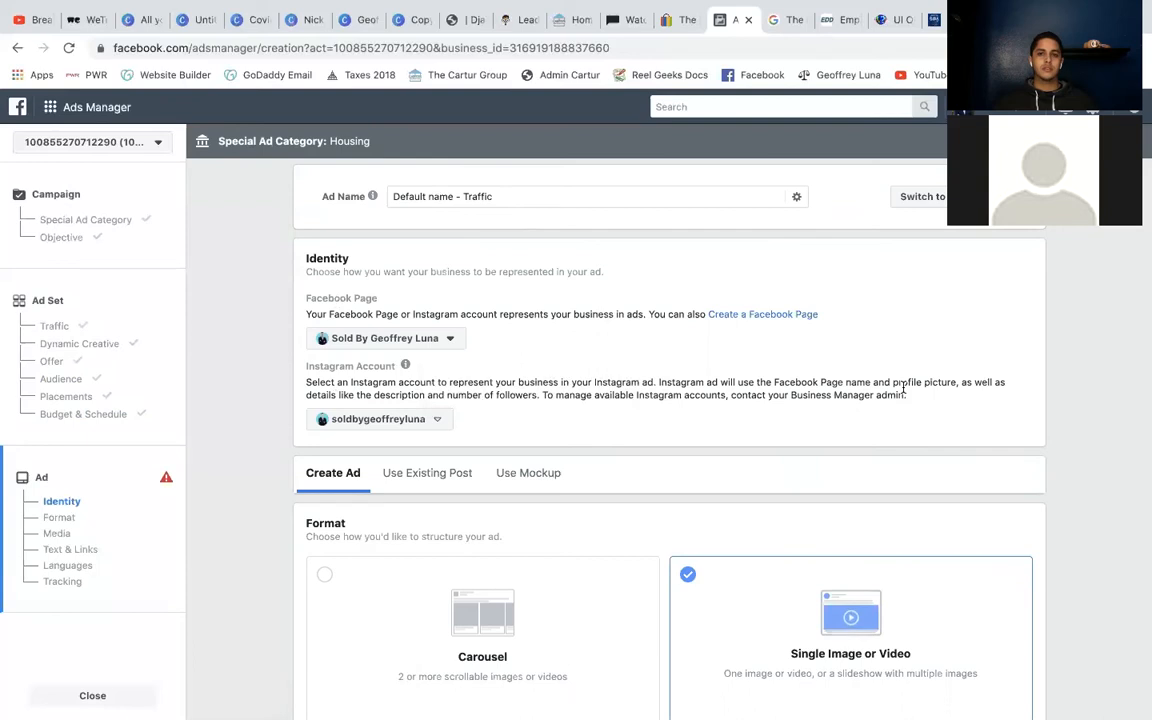
Keep the Single Image or Video format and open the file chooser for uploading a new image as the ad's media.
scroll(903, 388, down, 1)
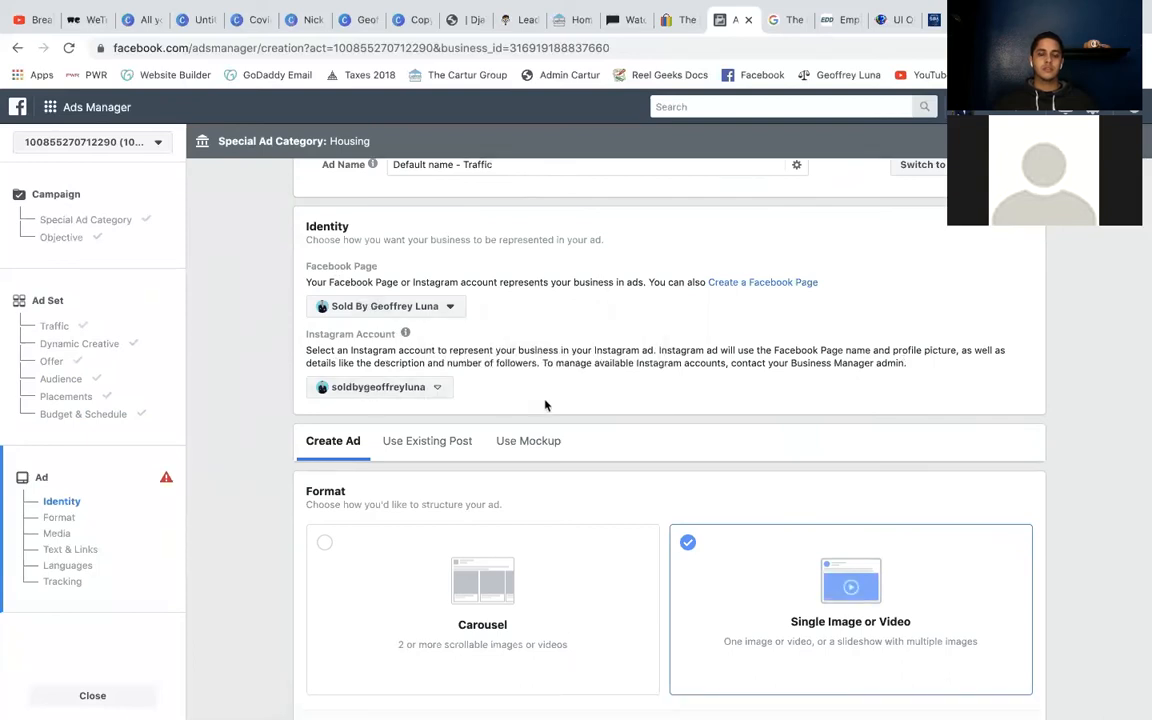
scroll(549, 395, down, 4)
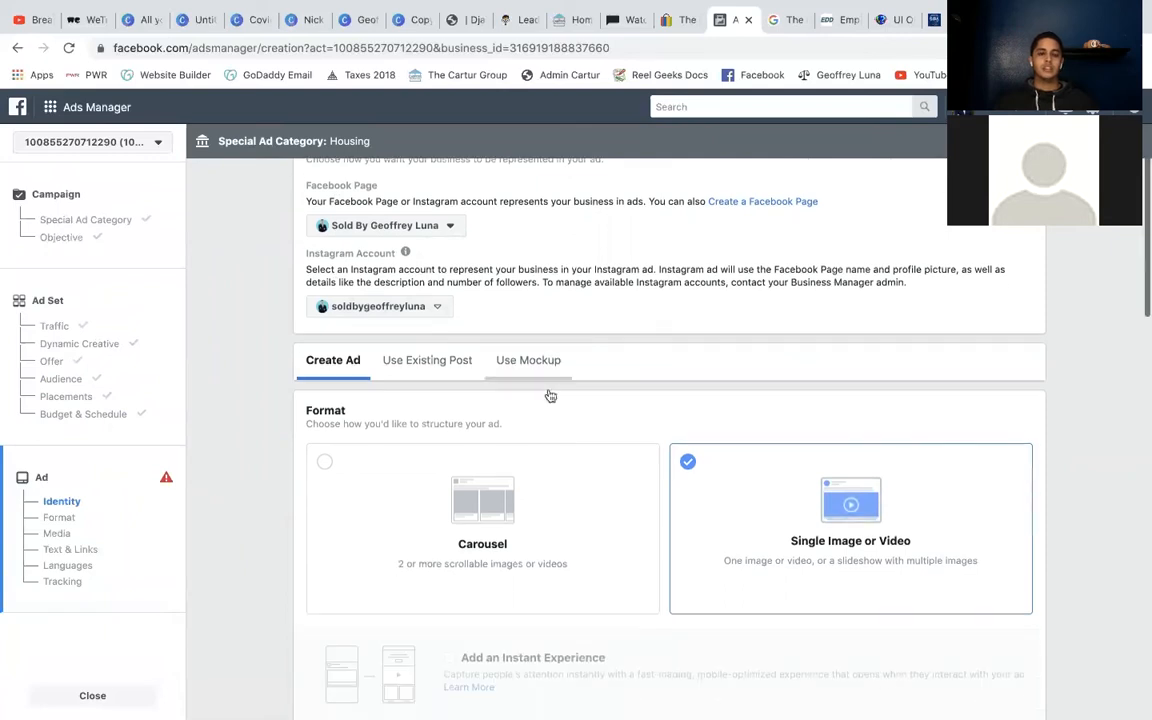
scroll(549, 396, down, 2)
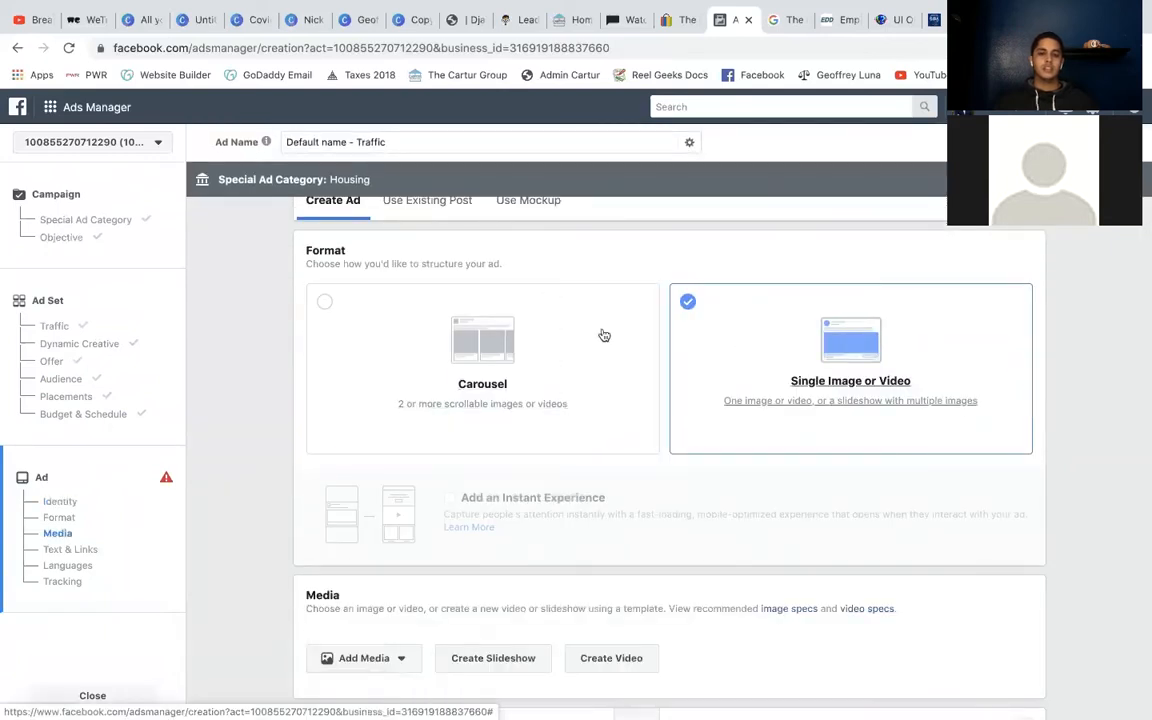
scroll(352, 240, down, 5)
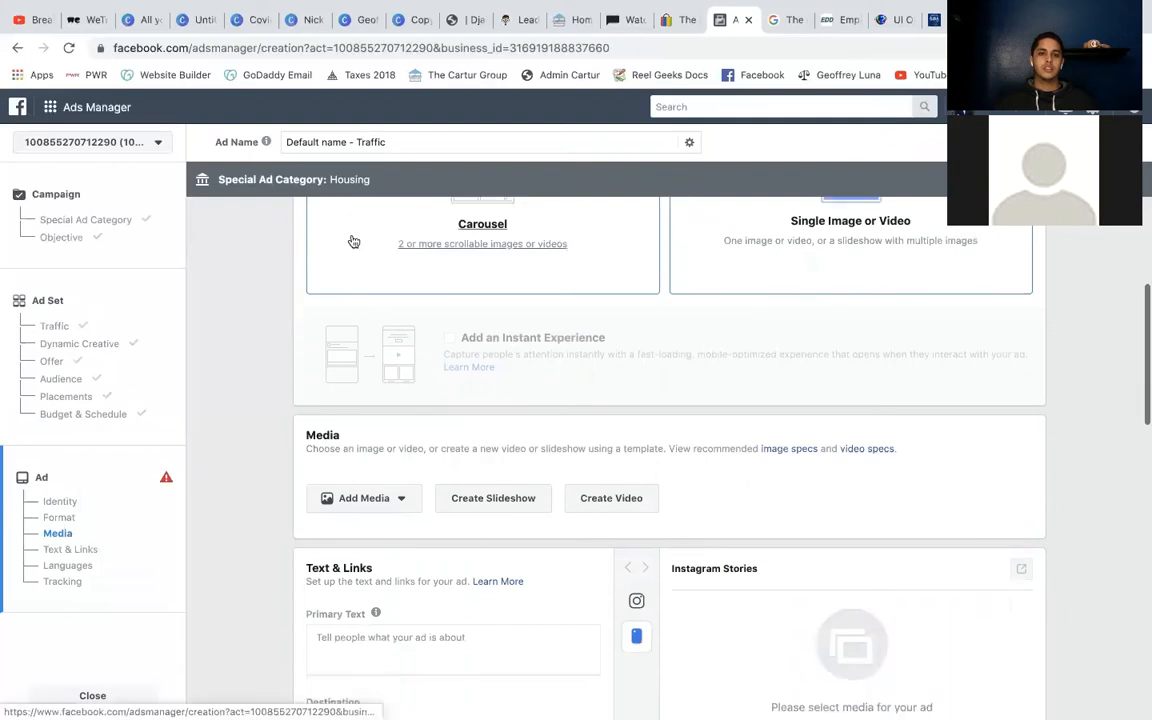
scroll(352, 240, down, 3)
click(372, 307)
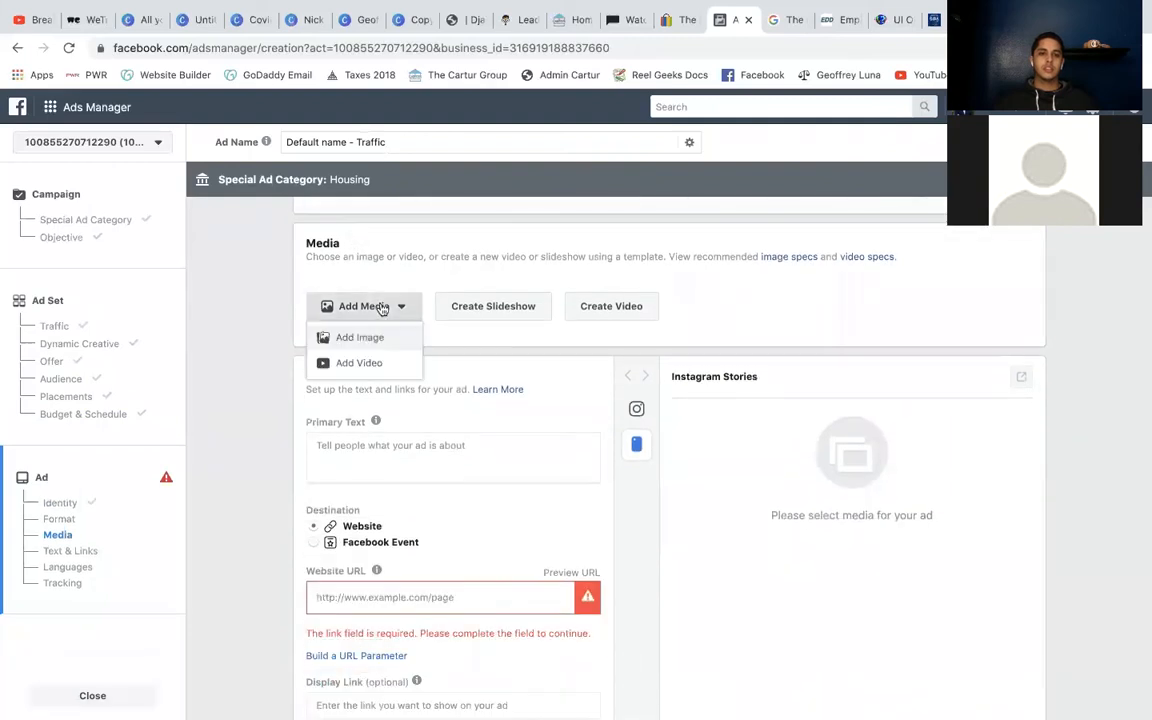
click(376, 341)
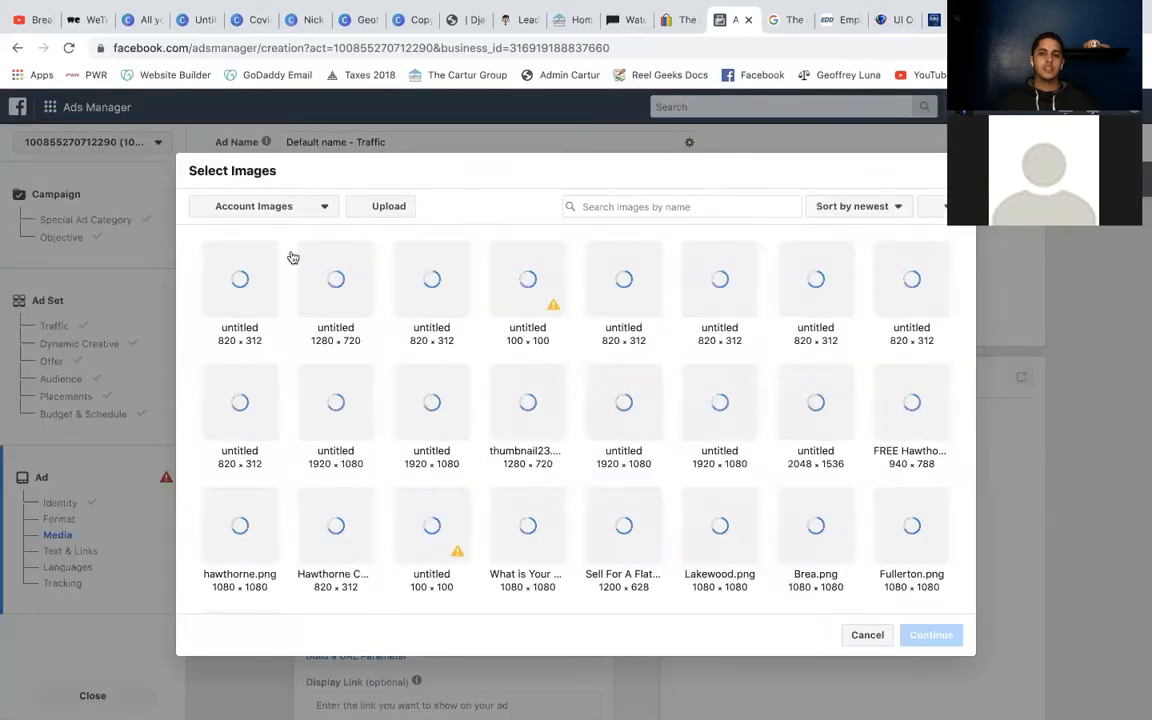
click(397, 206)
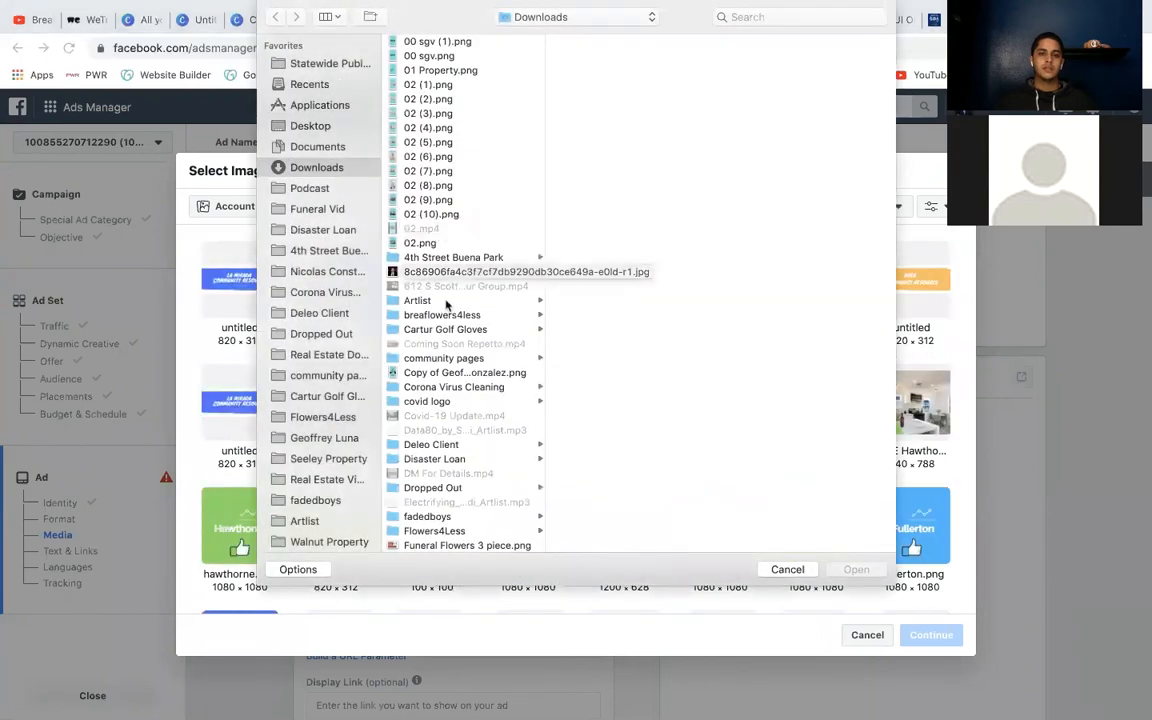
Upload Untitled design.png from the Downloads folder as the ad's image and dismiss the video templates suggestion.
click(447, 373)
key(Down)
key(Down)
key(Down)
key(Down)
key(Down)
key(Down)
key(Down)
key(Down)
key(Down)
key(Down)
key(Down)
key(Down)
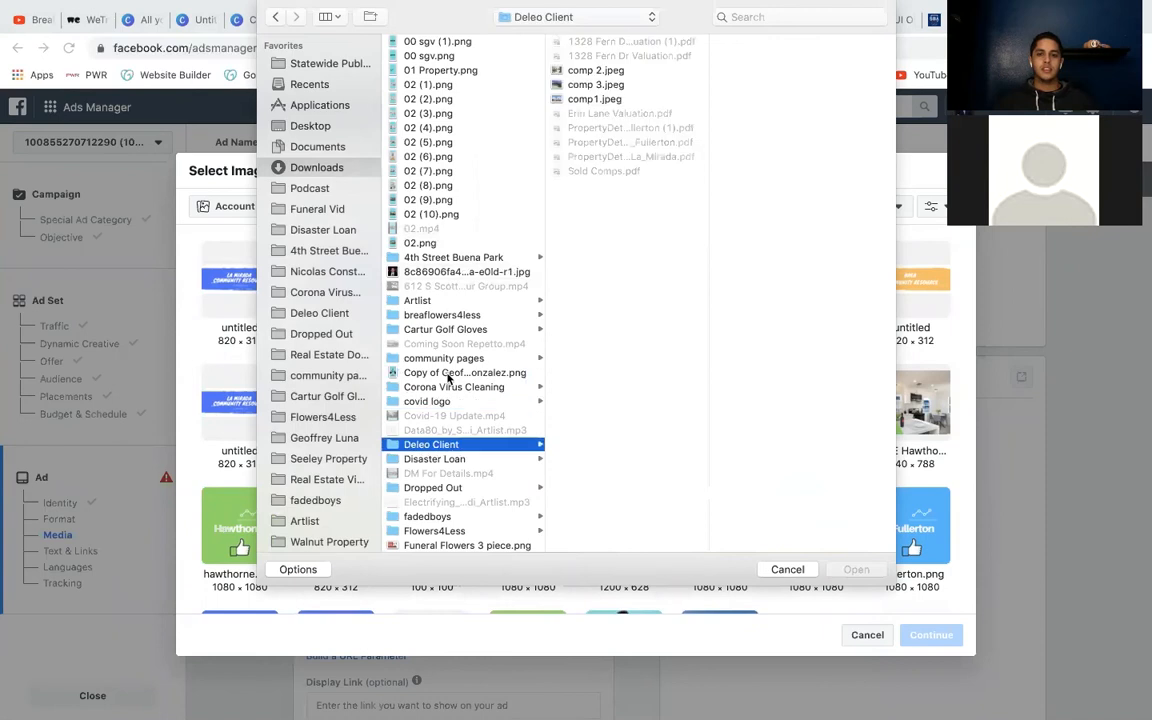
key(Down)
key(Down)
key(Down)
key(Down)
key(Down)
key(Down)
key(Down)
key(Down)
key(Down)
key(Down)
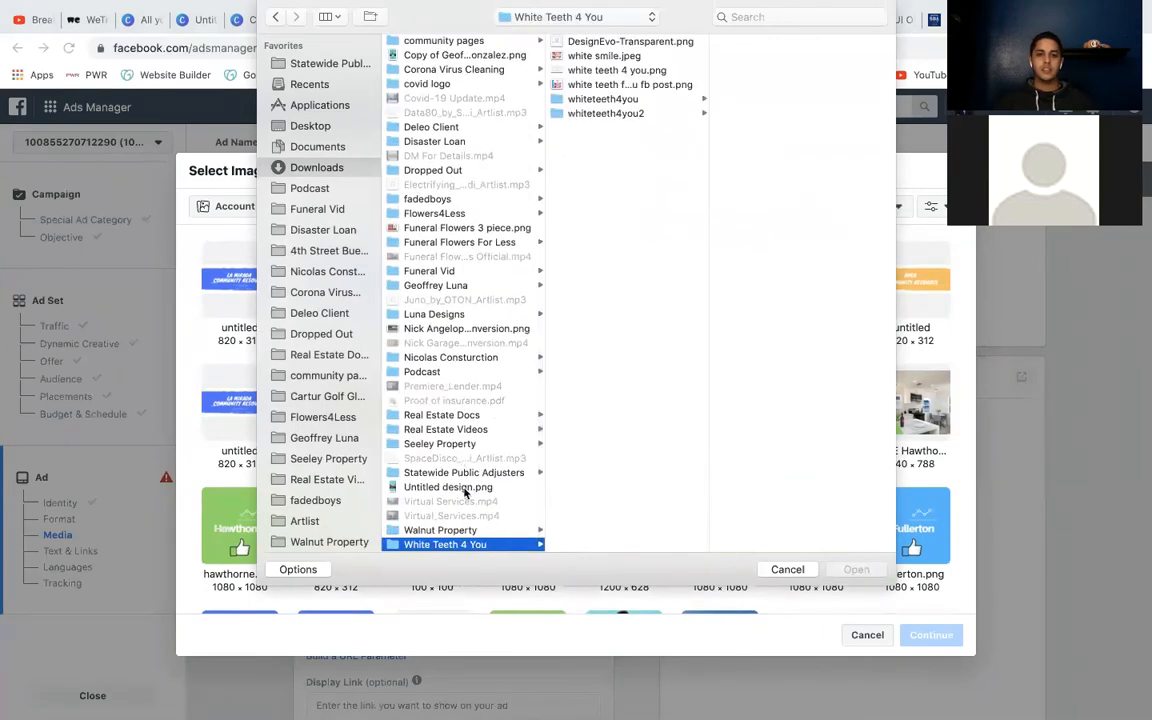
click(464, 489)
click(852, 572)
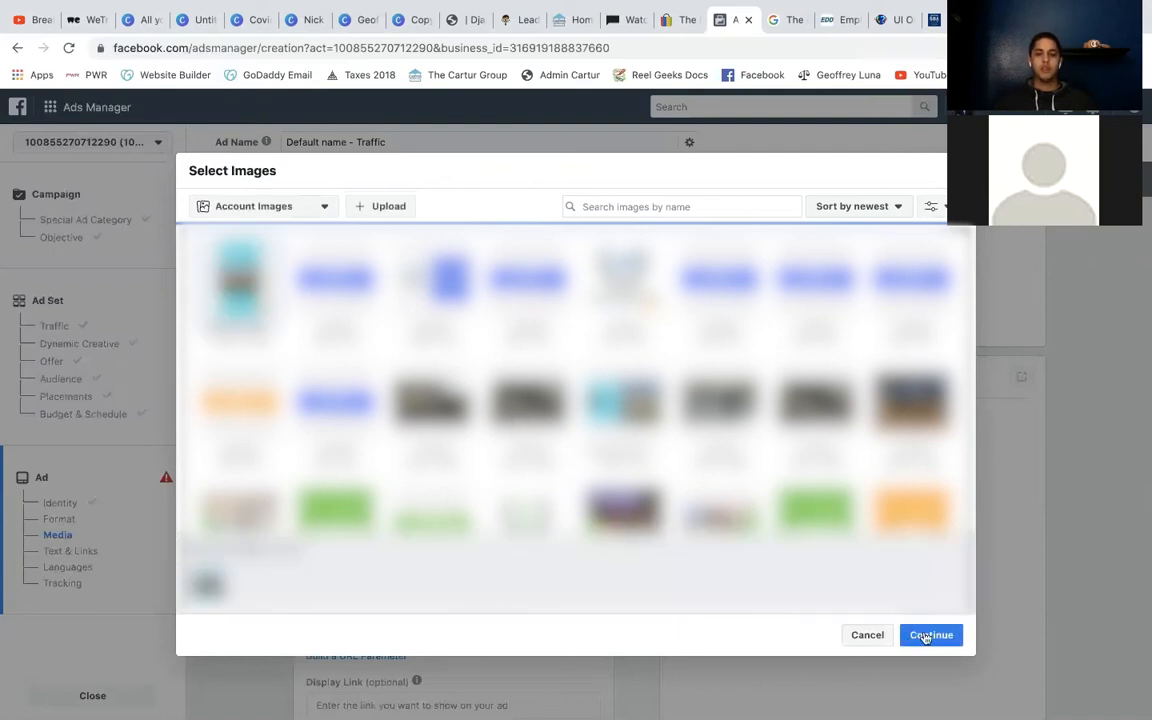
click(925, 635)
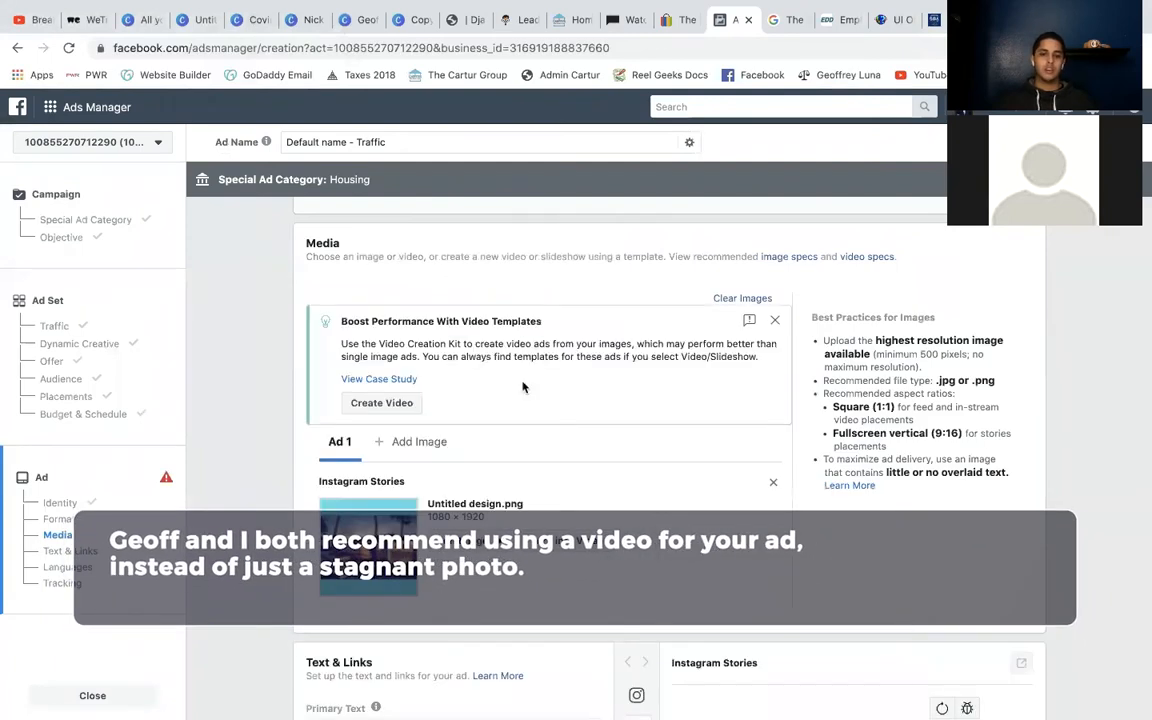
click(775, 321)
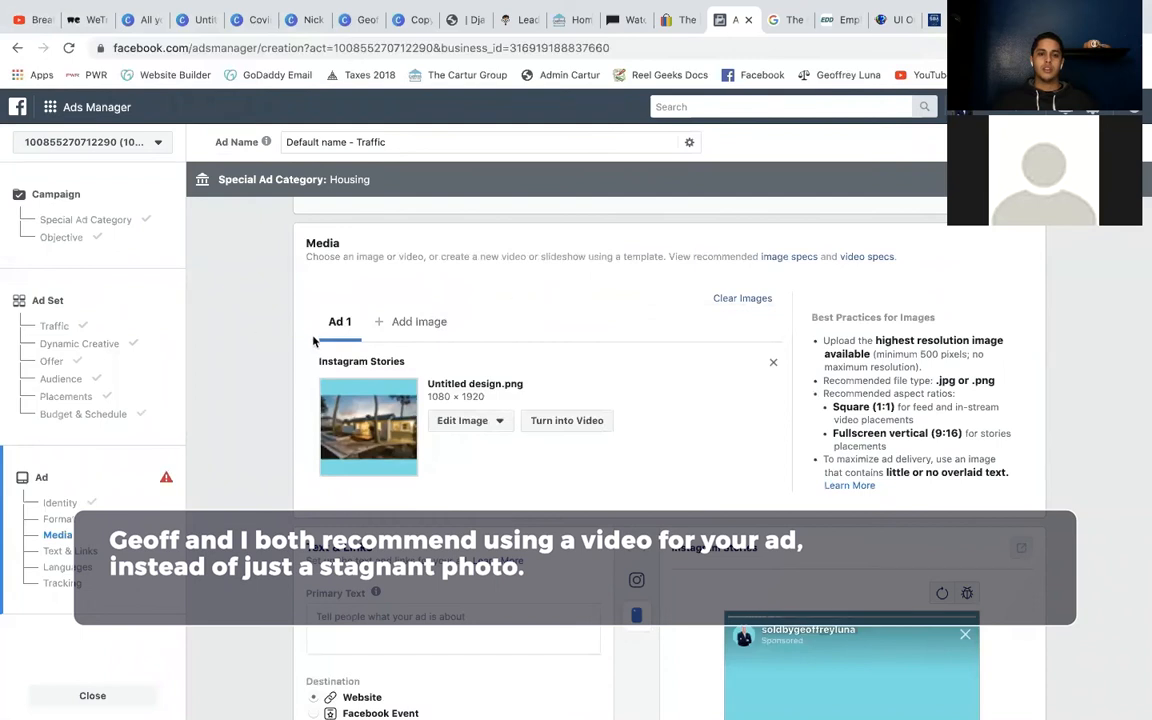
Examine the ad's Instagram Stories preview together with the Media and Text & Links settings.
scroll(308, 335, down, 5)
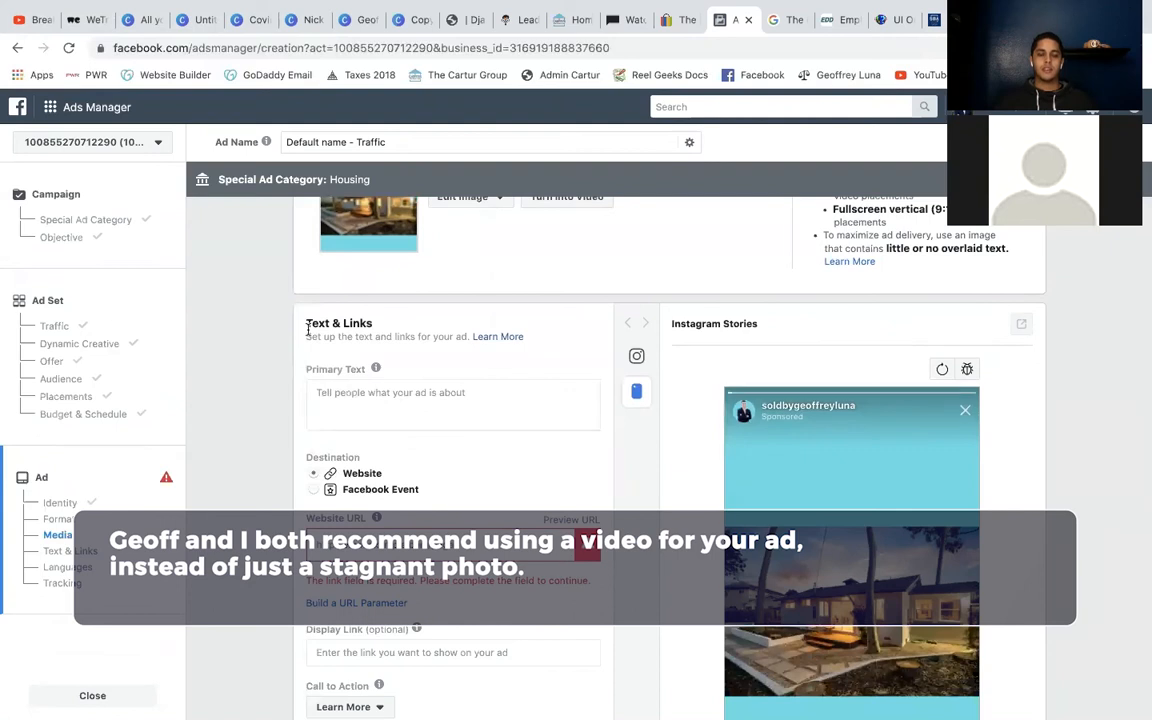
scroll(308, 330, down, 3)
scroll(308, 329, down, 2)
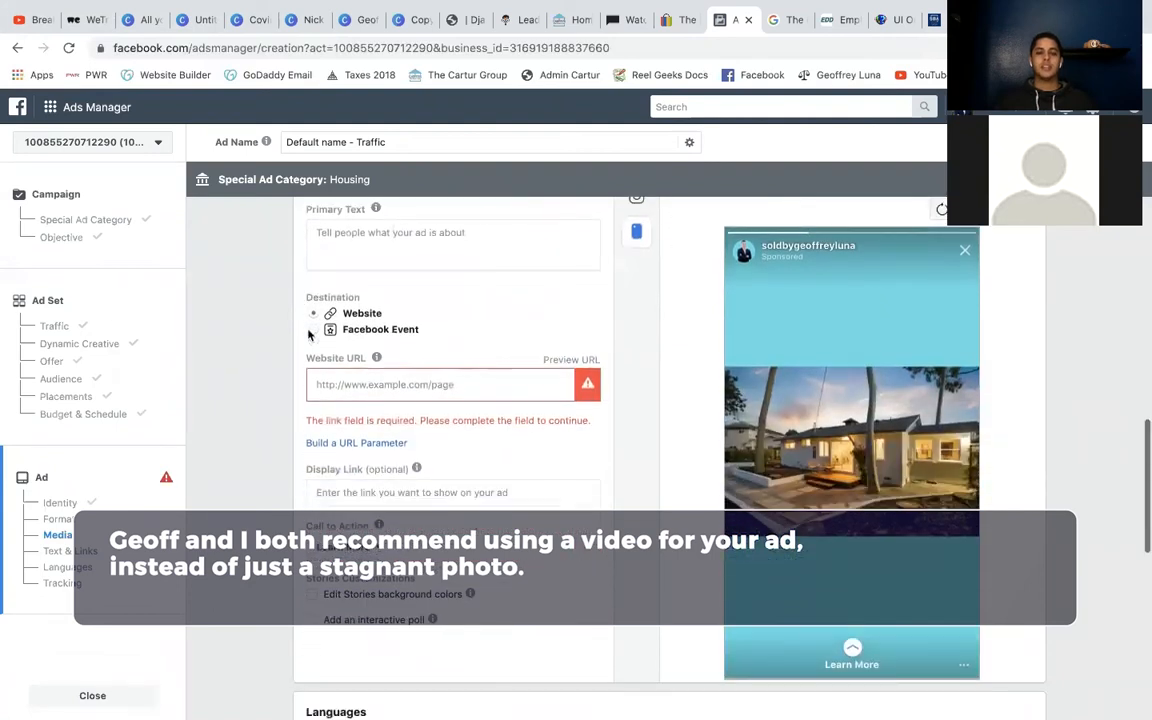
scroll(308, 329, up, 3)
scroll(308, 329, up, 5)
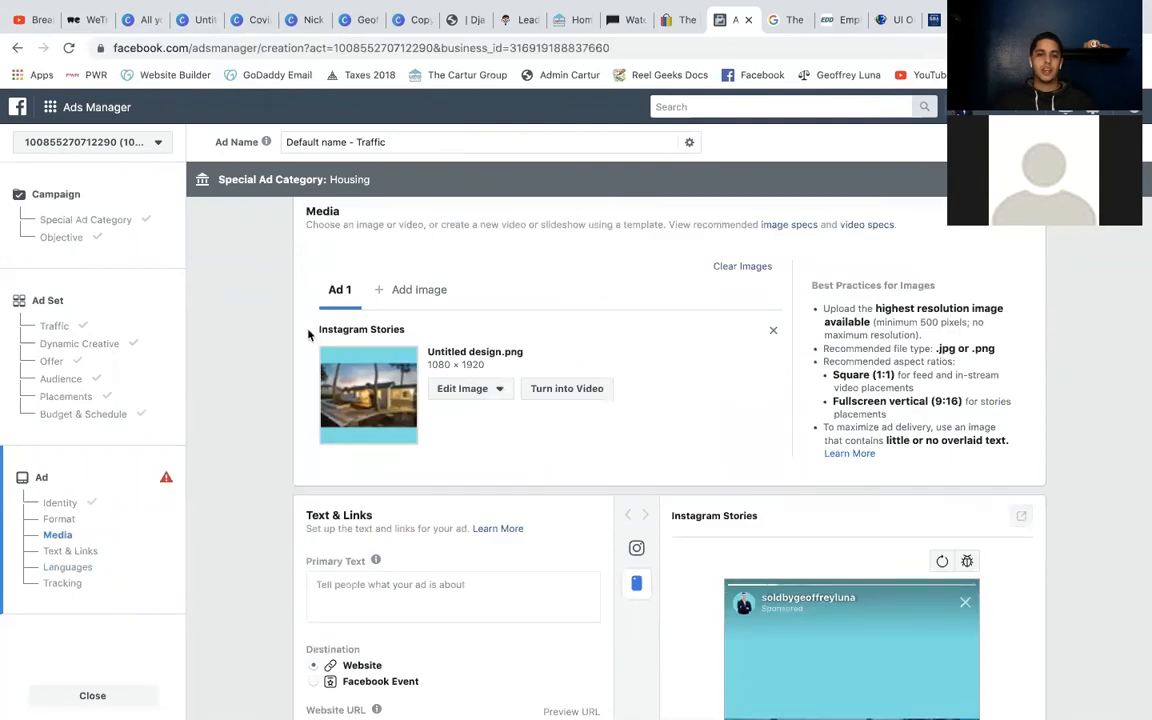
scroll(308, 335, down, 3)
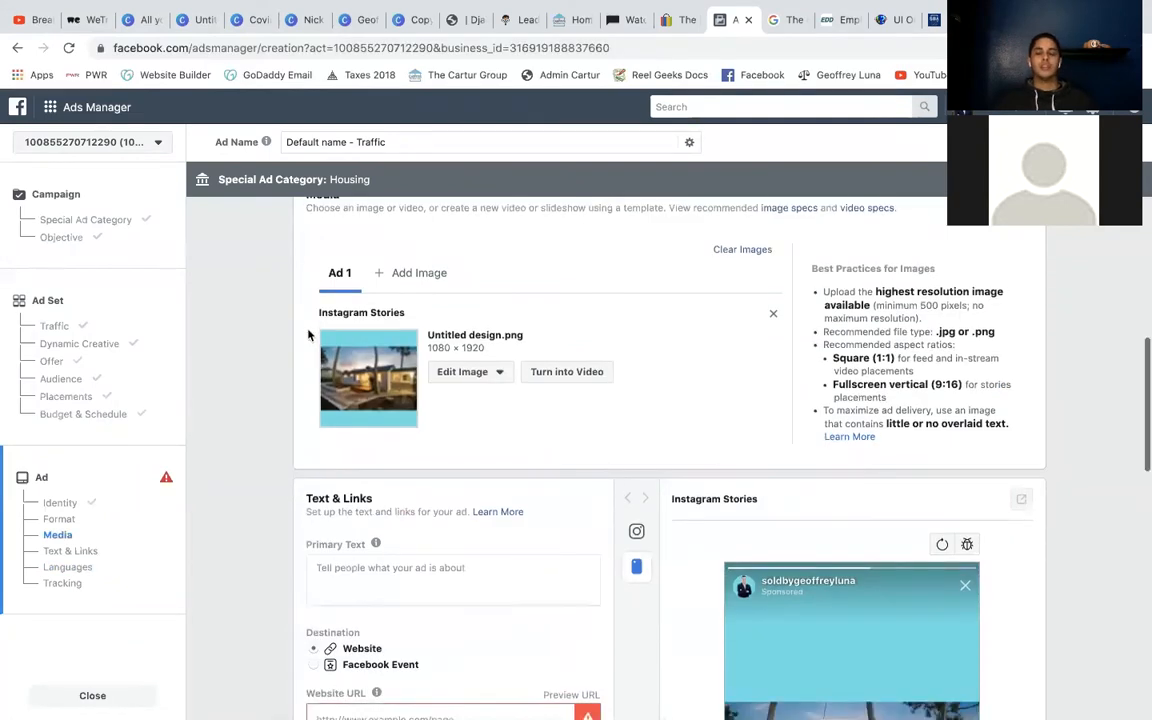
scroll(308, 335, down, 5)
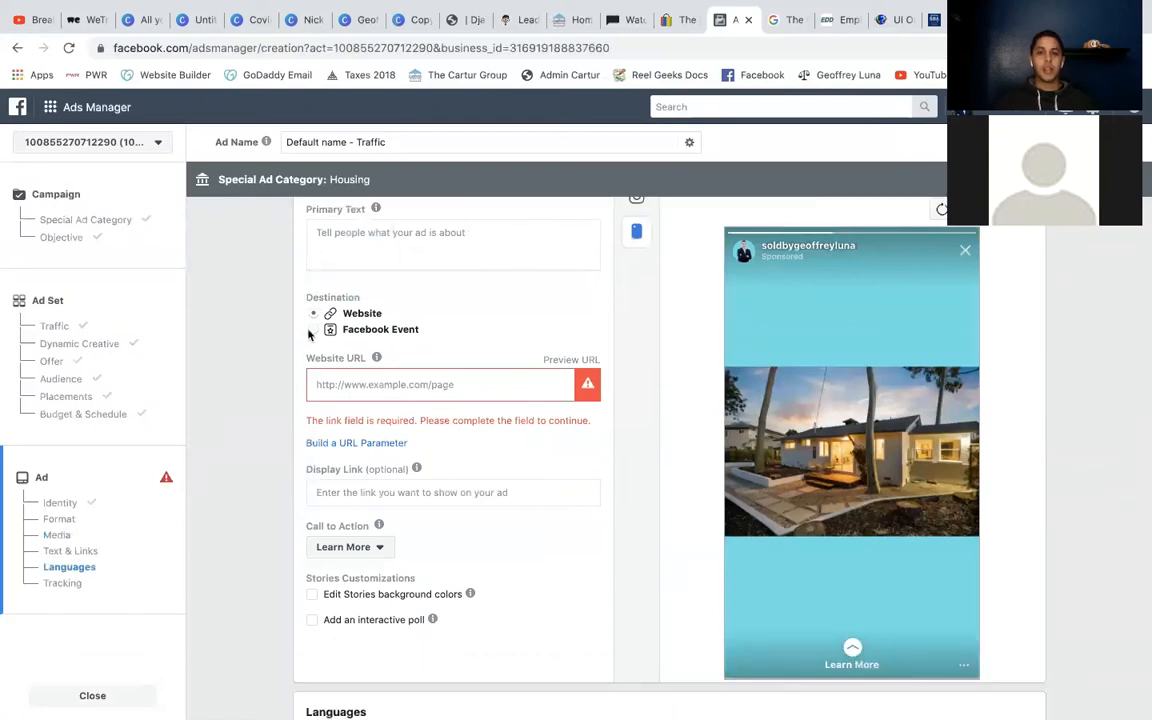
scroll(308, 335, up, 1)
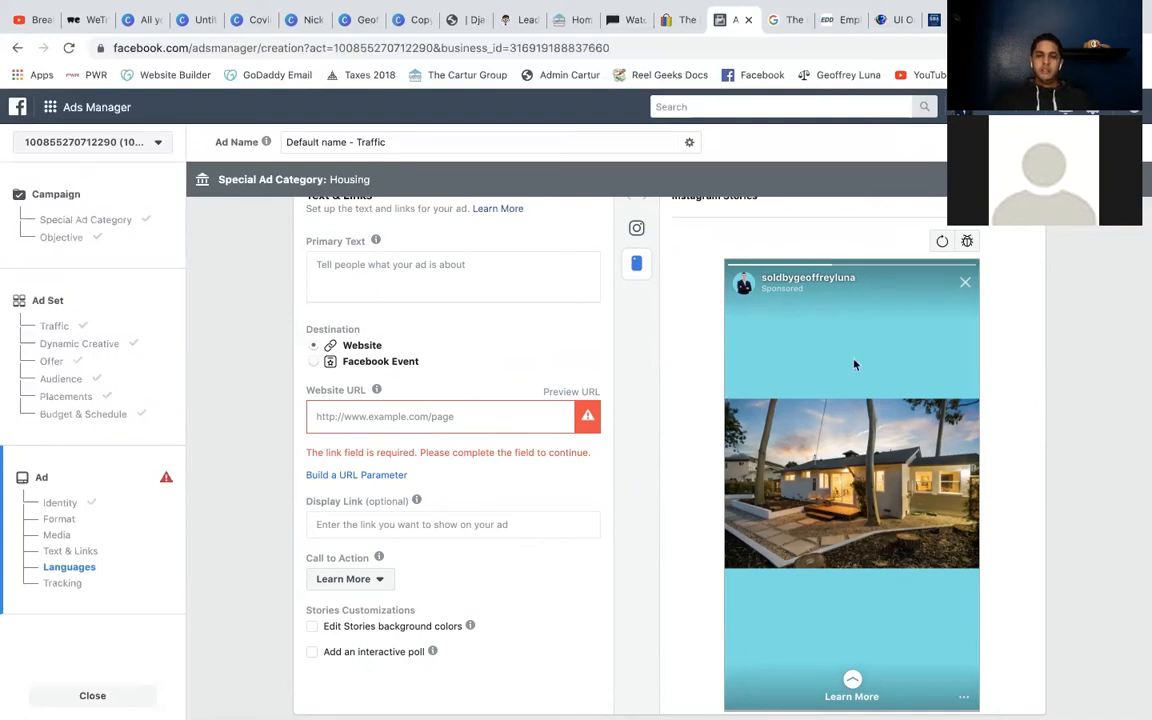
scroll(1066, 388, up, 4)
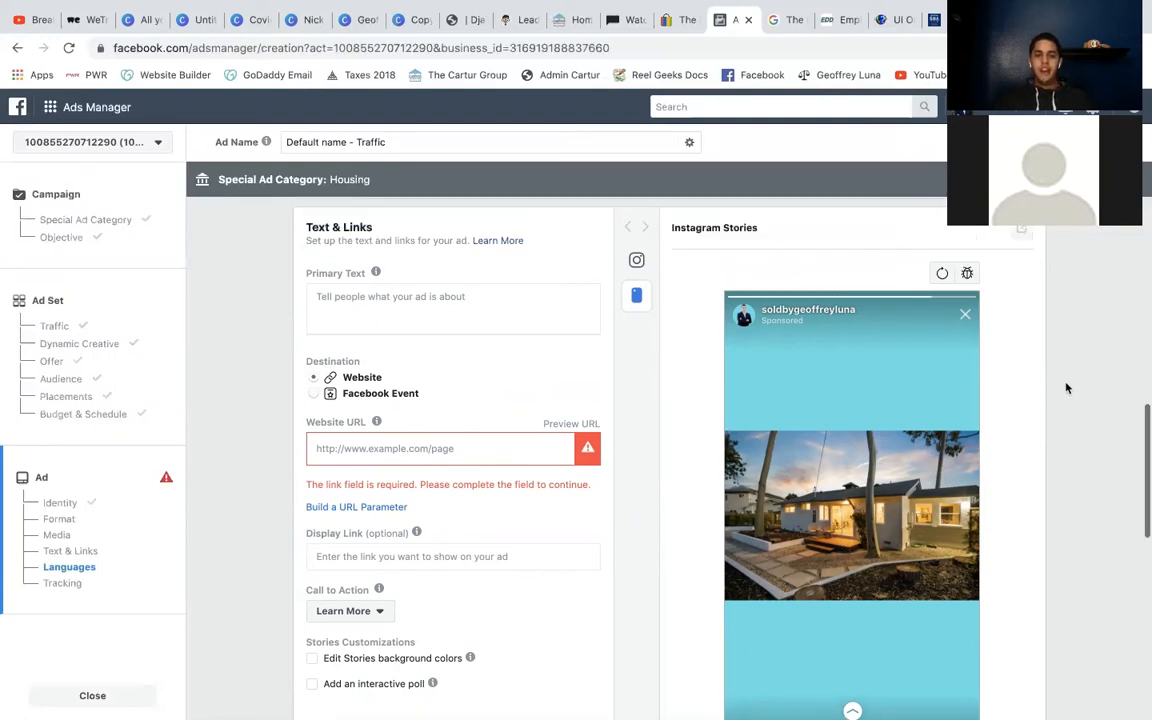
scroll(1066, 388, up, 5)
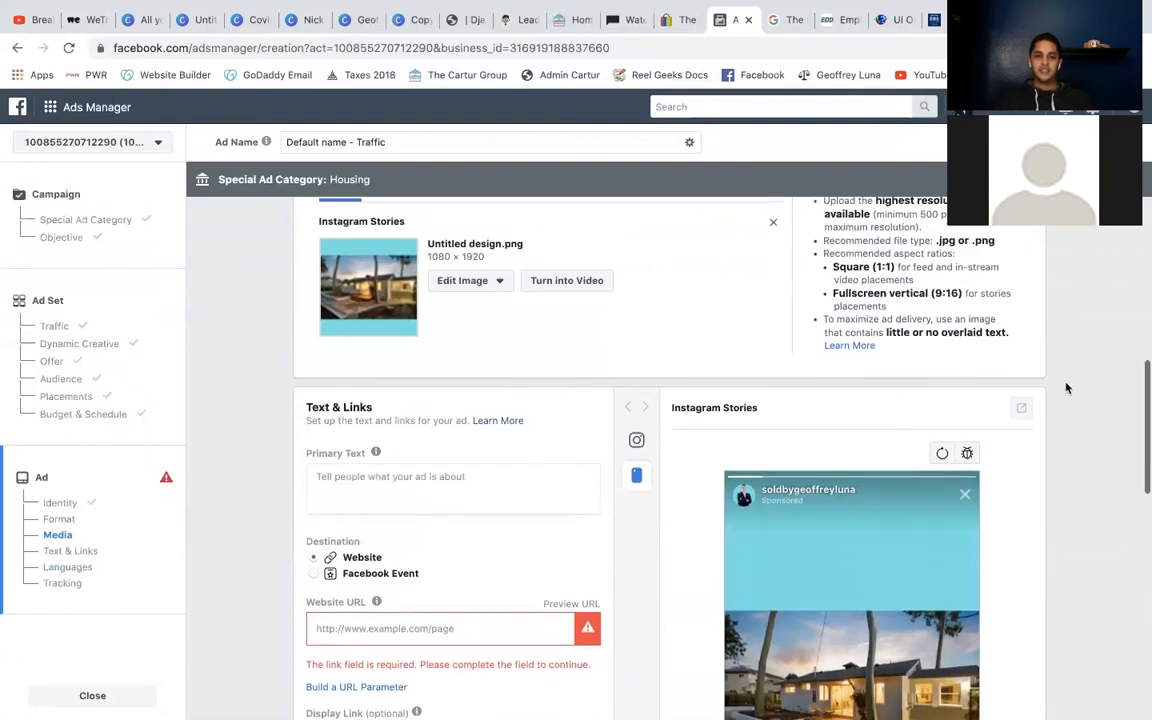
Try placeholder text in the ad's Primary Text field and clear it again.
scroll(1066, 388, down, 1)
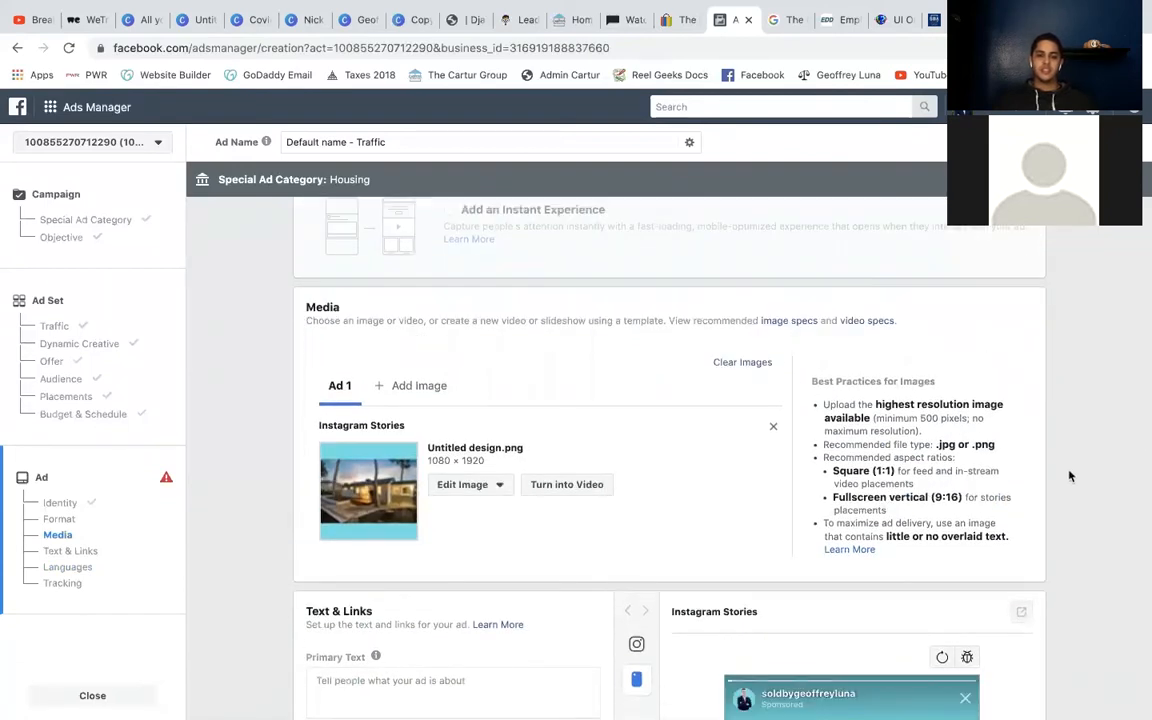
scroll(1069, 476, down, 4)
scroll(1069, 476, down, 3)
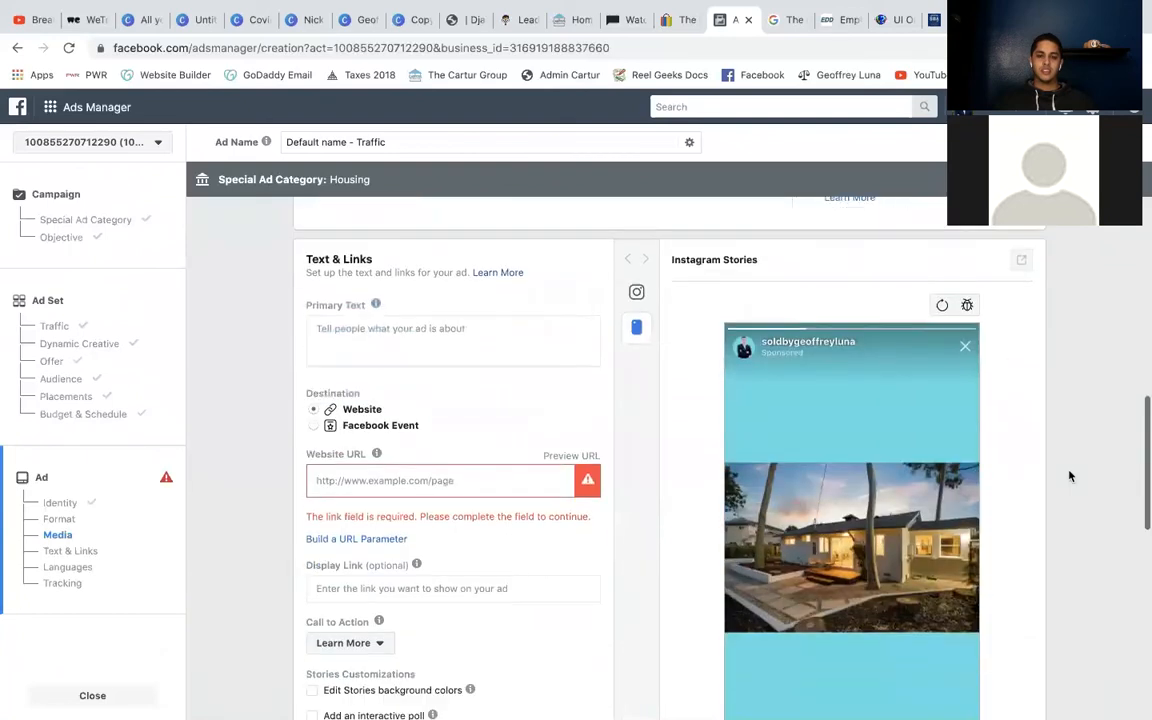
scroll(390, 360, down, 1)
click(401, 295)
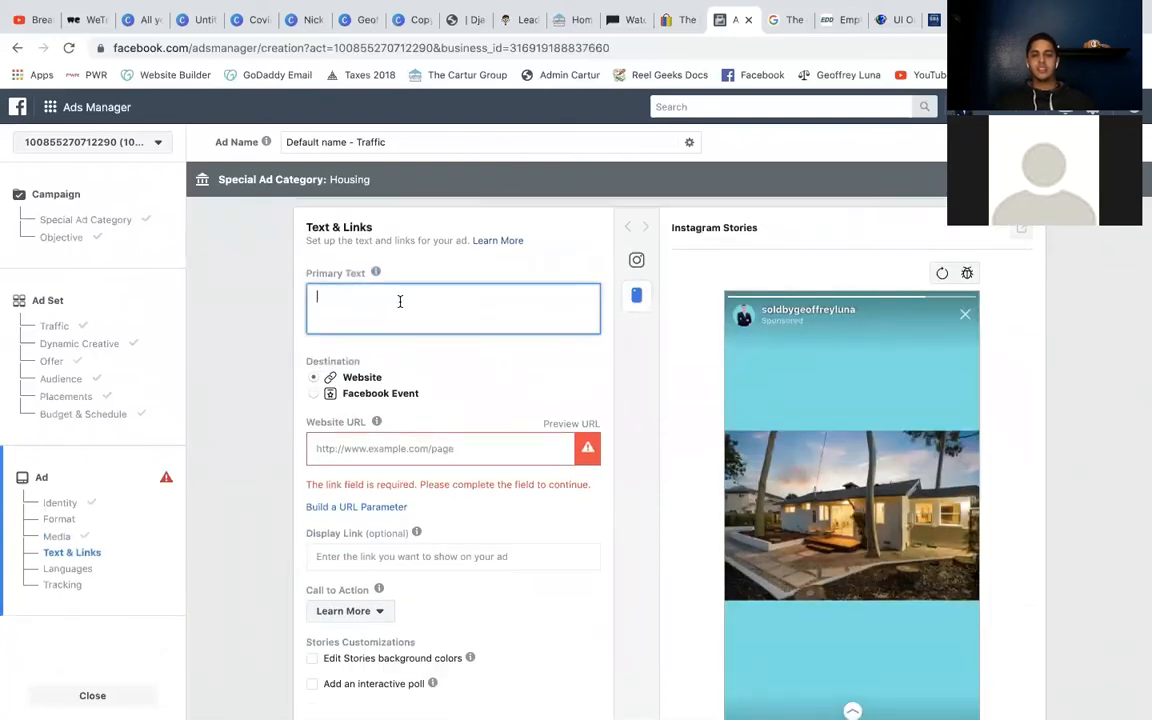
text(fkasfaklsfdkl)
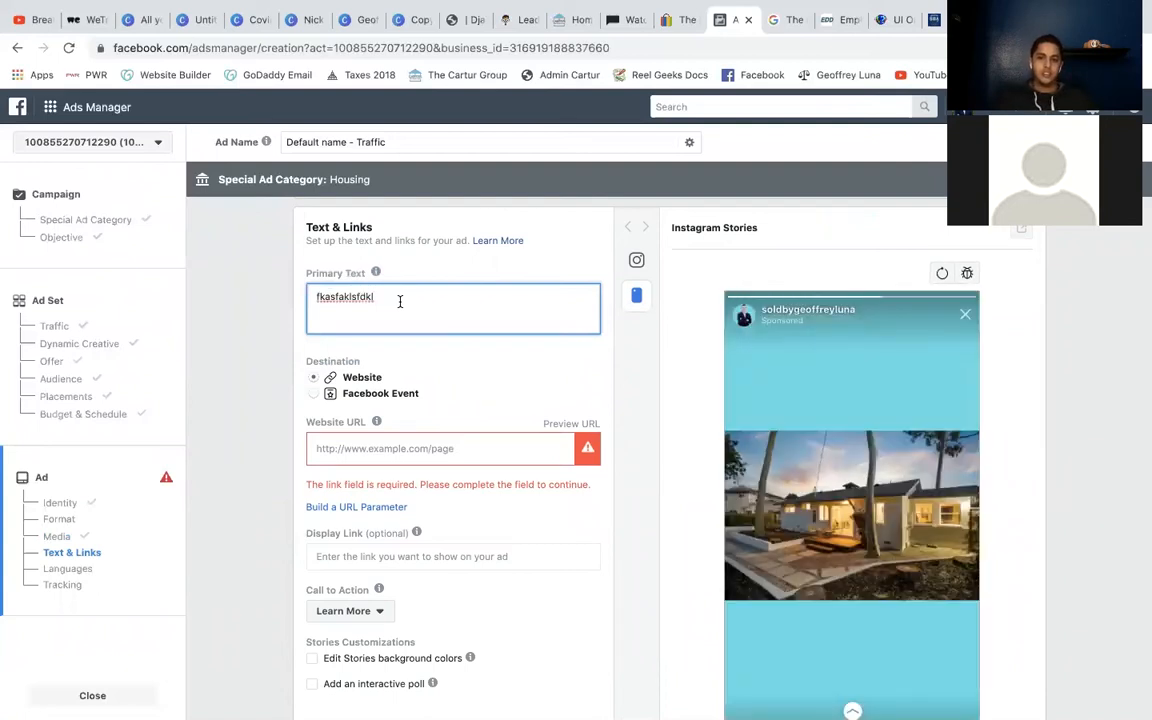
key(BackSpace)
key(BackSpace)
key(BackSpace)
key(BackSpace)
key(BackSpace)
key(BackSpace)
key(BackSpace)
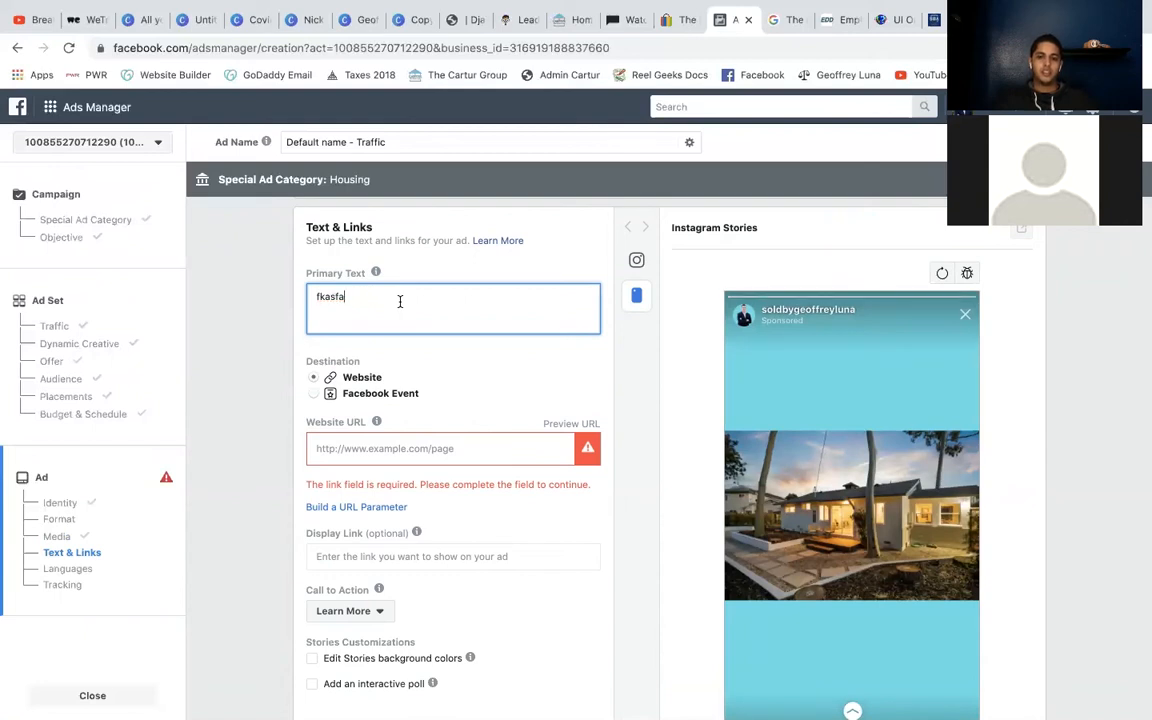
click(504, 383)
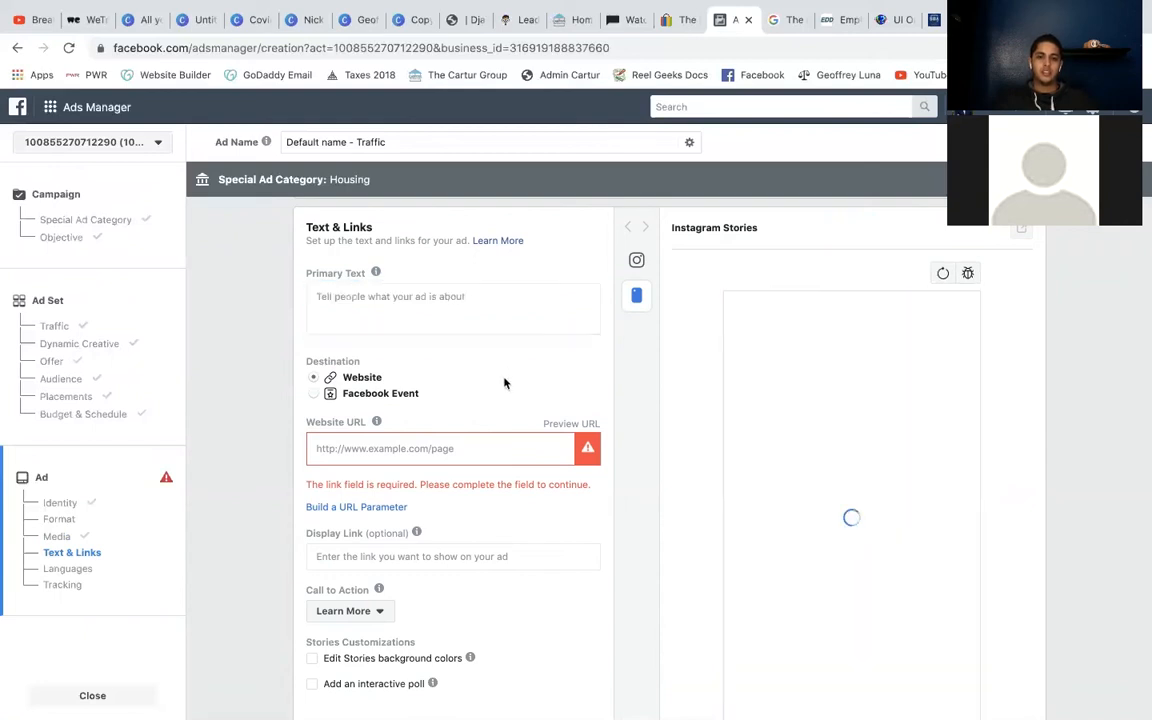
click(344, 386)
click(370, 450)
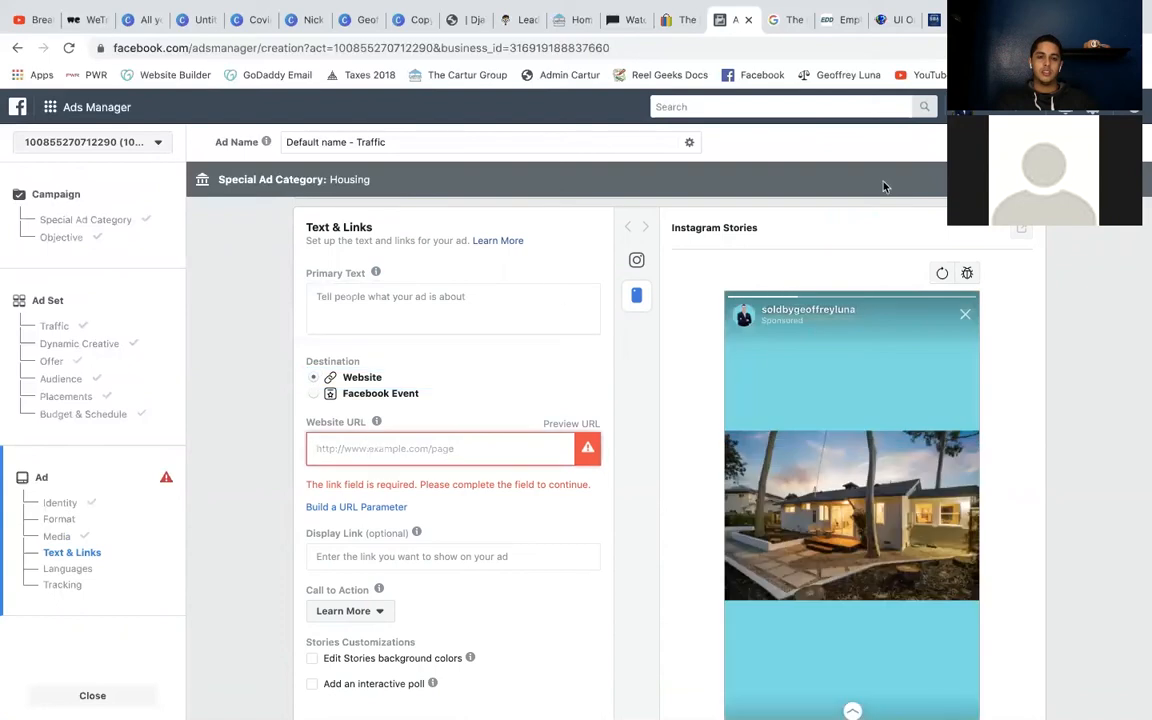
click(567, 19)
click(230, 49)
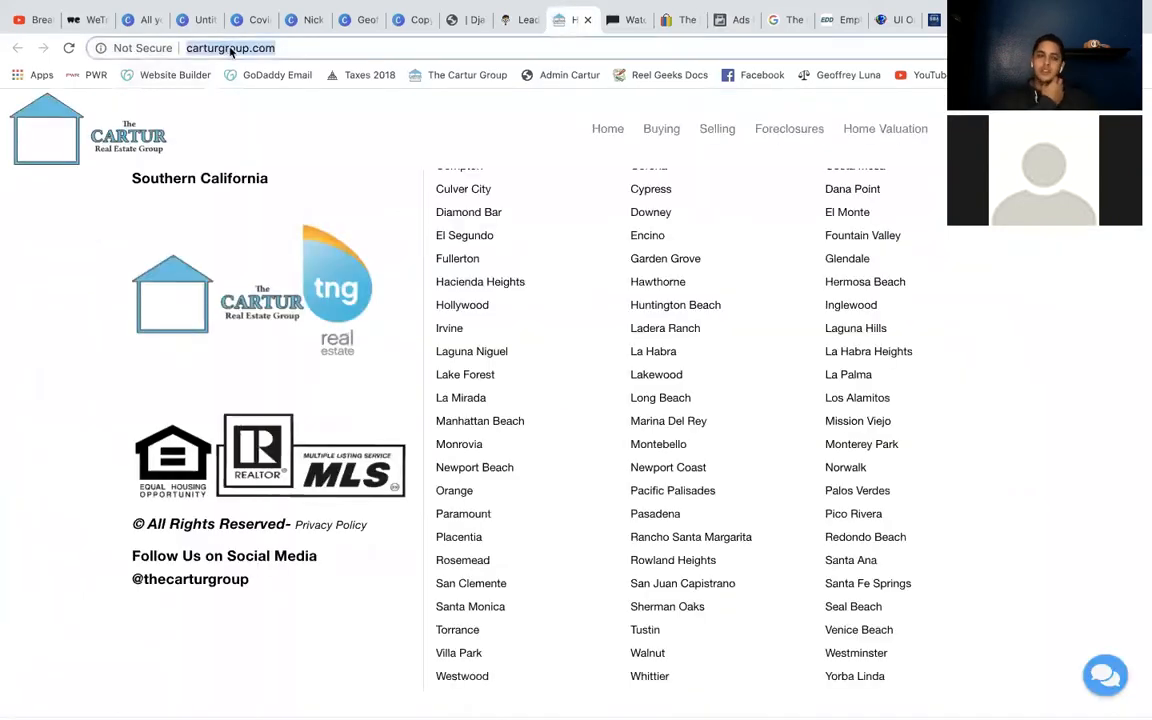
right_click(230, 50)
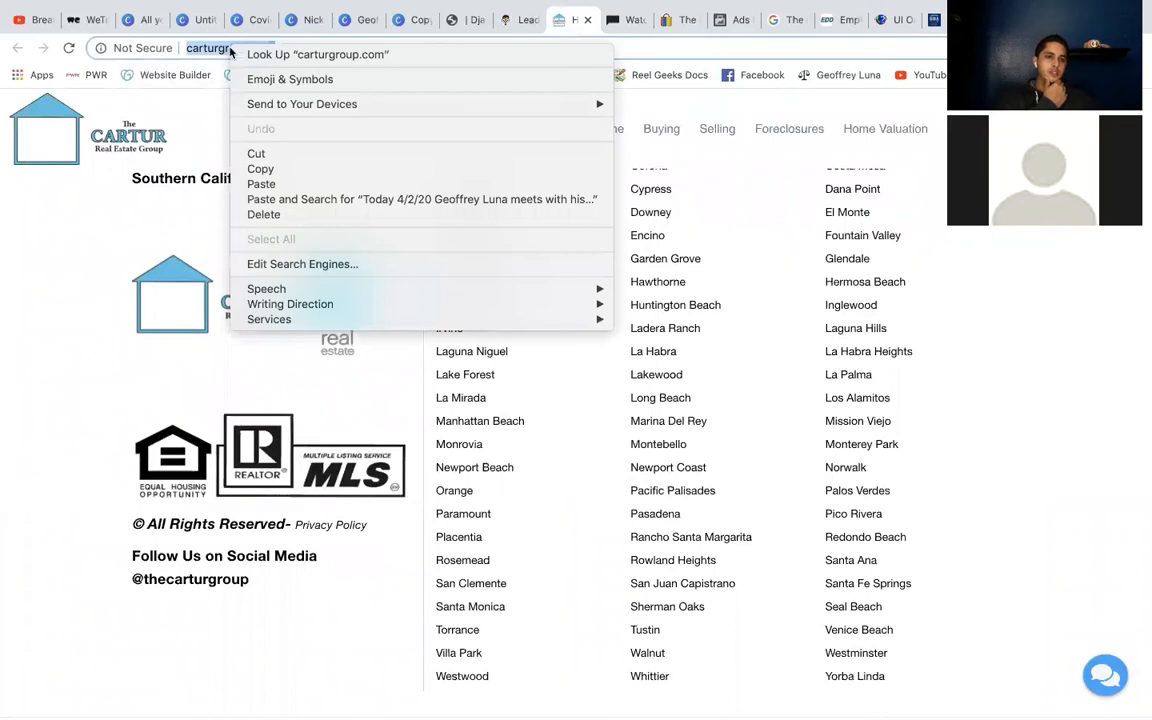
click(256, 165)
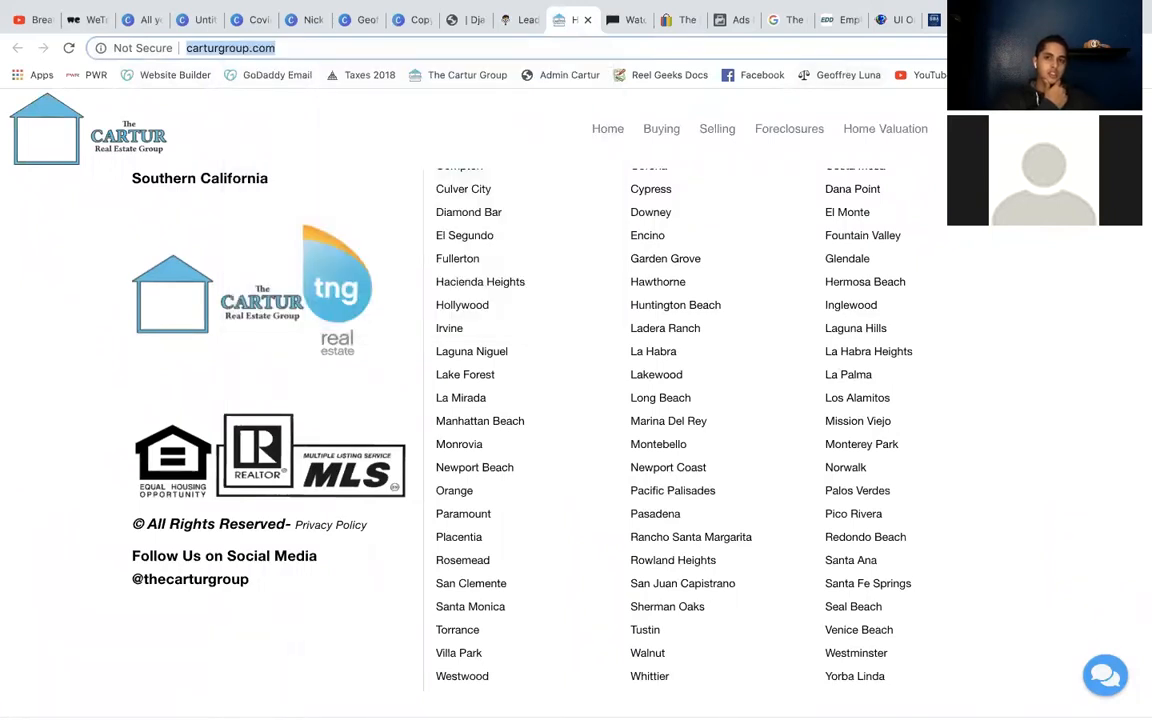
click(733, 22)
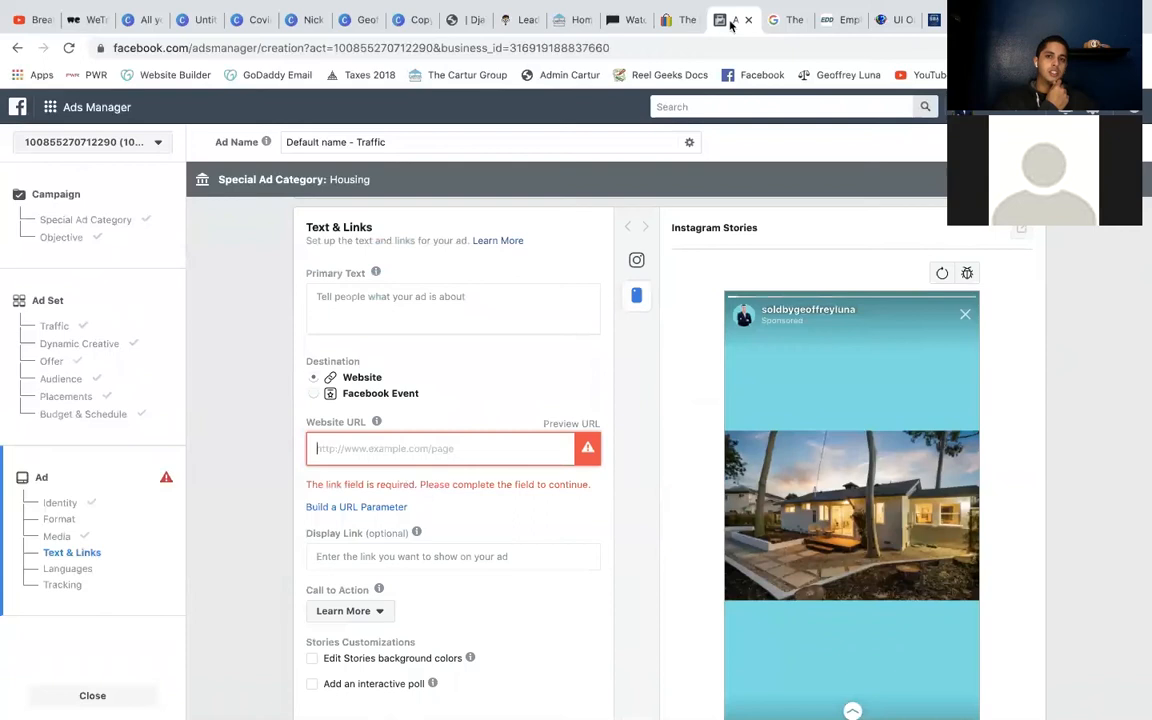
right_click(355, 449)
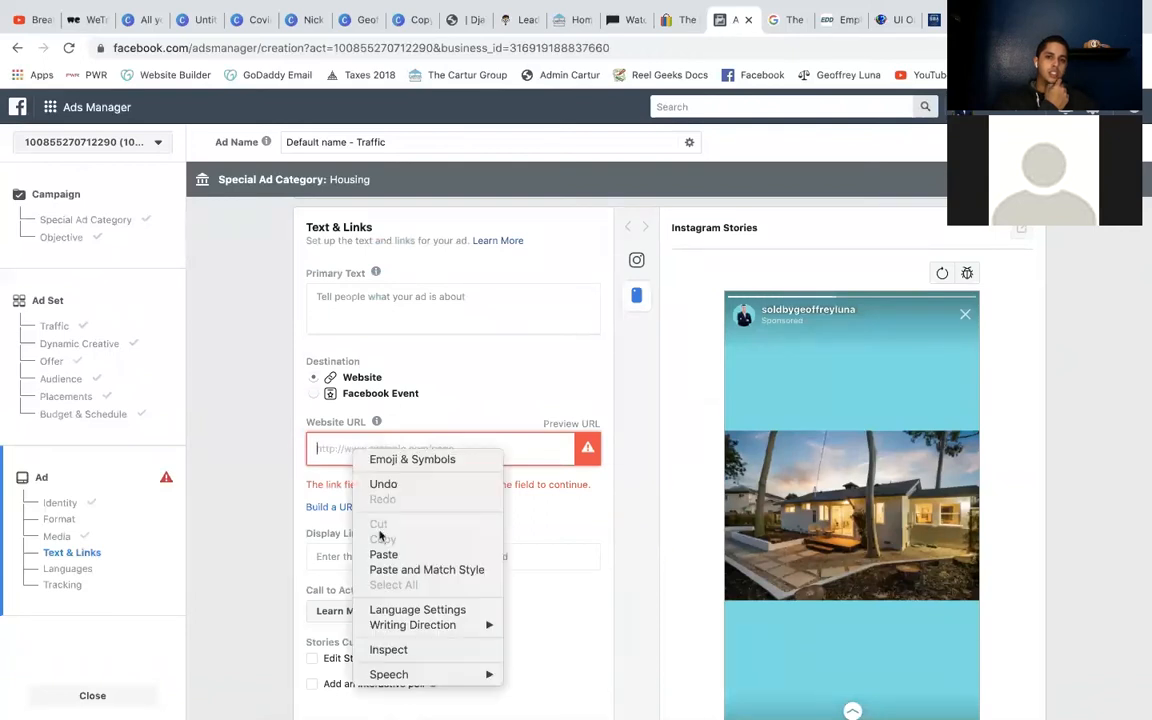
click(385, 569)
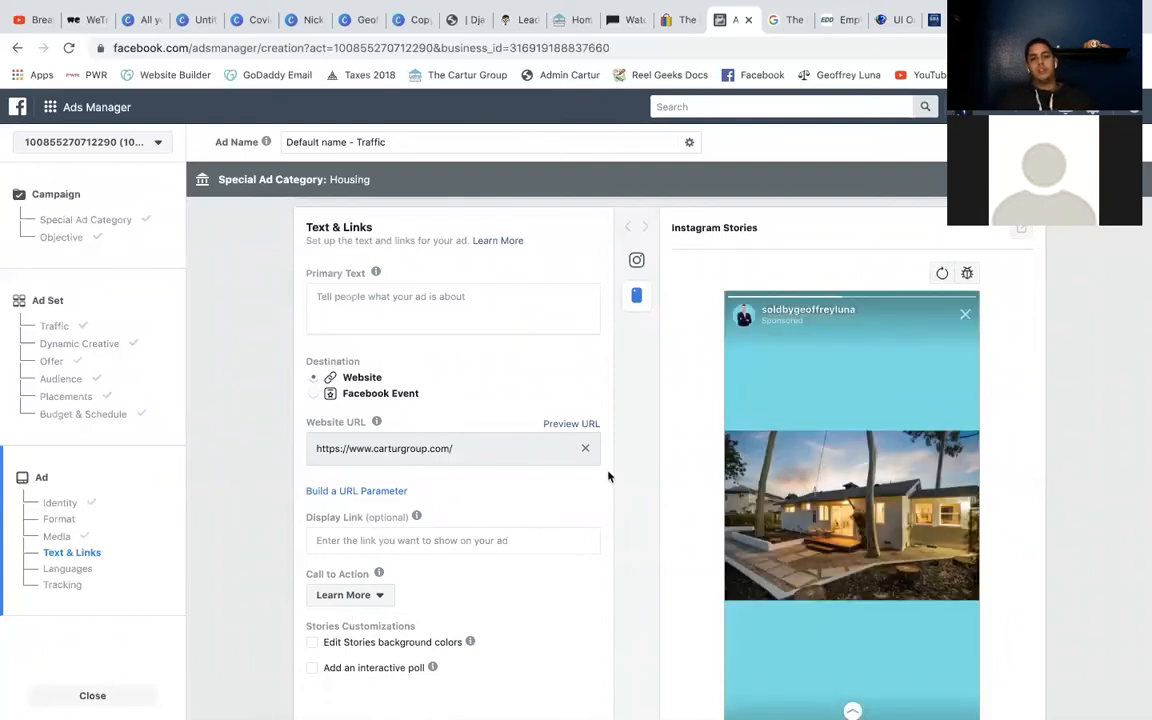
Look through the Call to Action options, try Apply Now, and set it back to Learn More.
scroll(608, 477, down, 3)
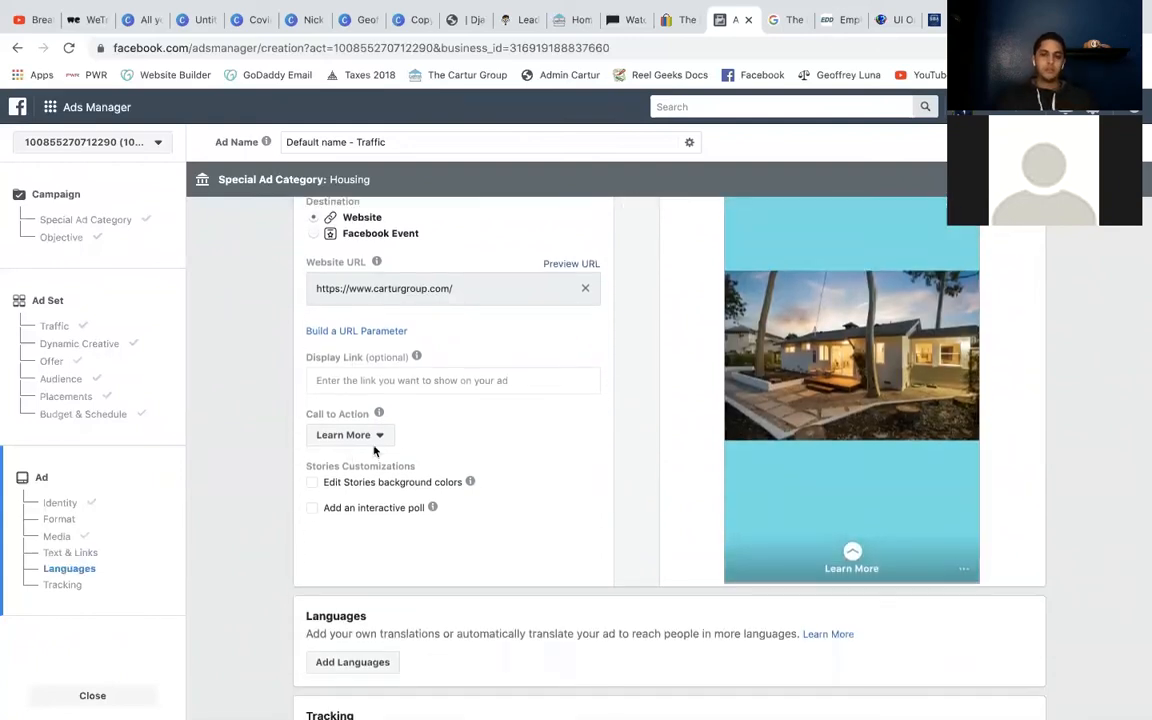
click(372, 436)
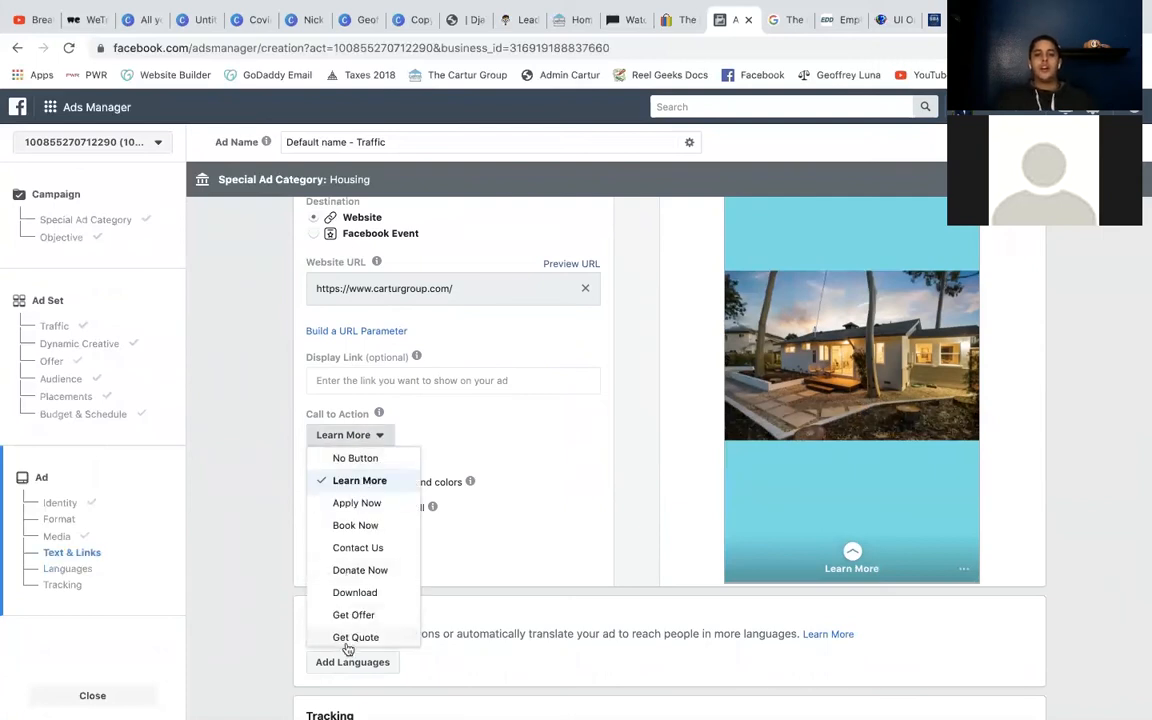
click(362, 482)
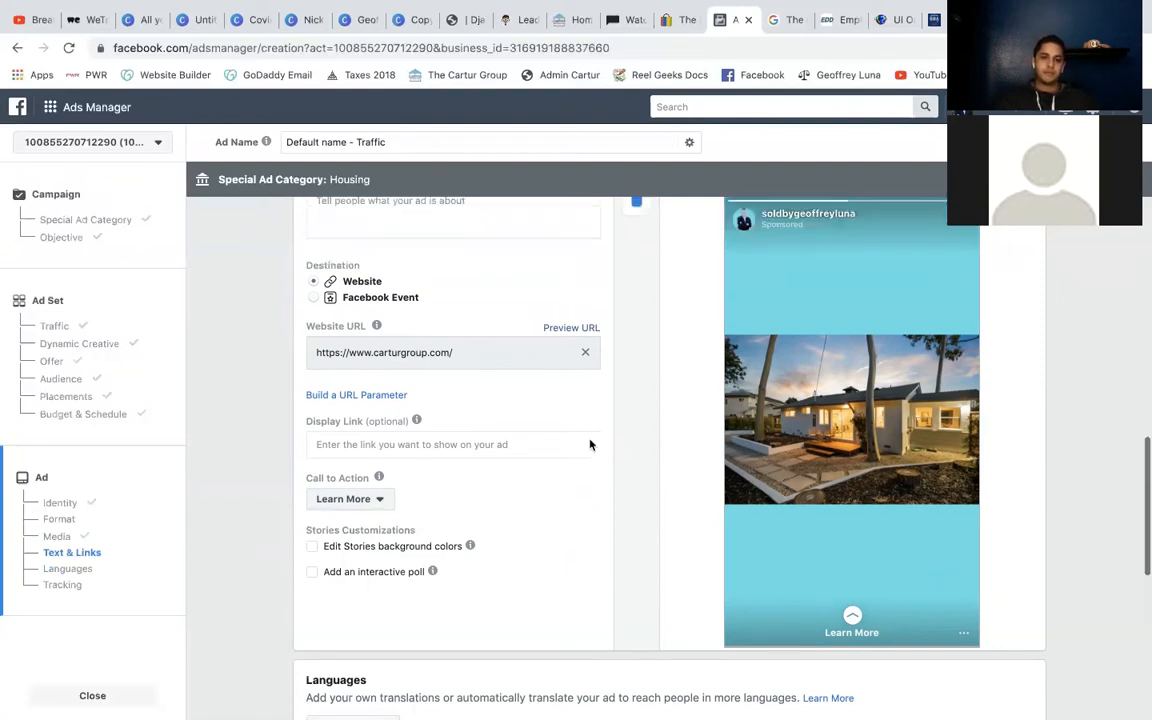
click(389, 472)
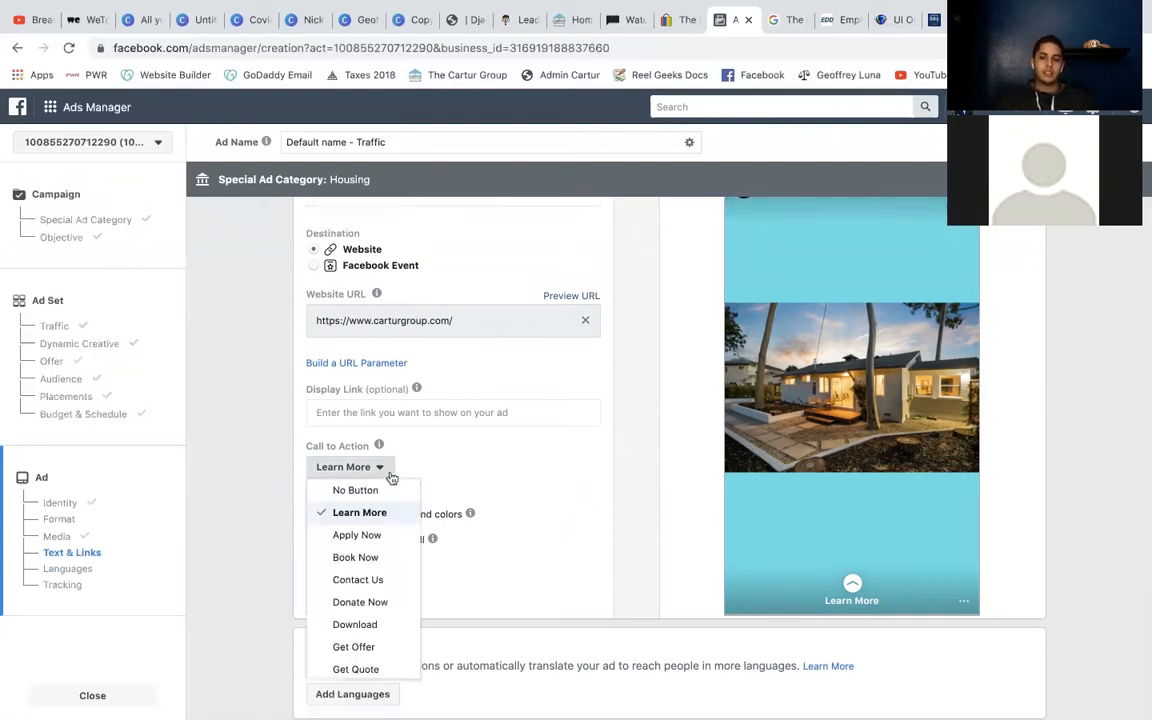
click(367, 536)
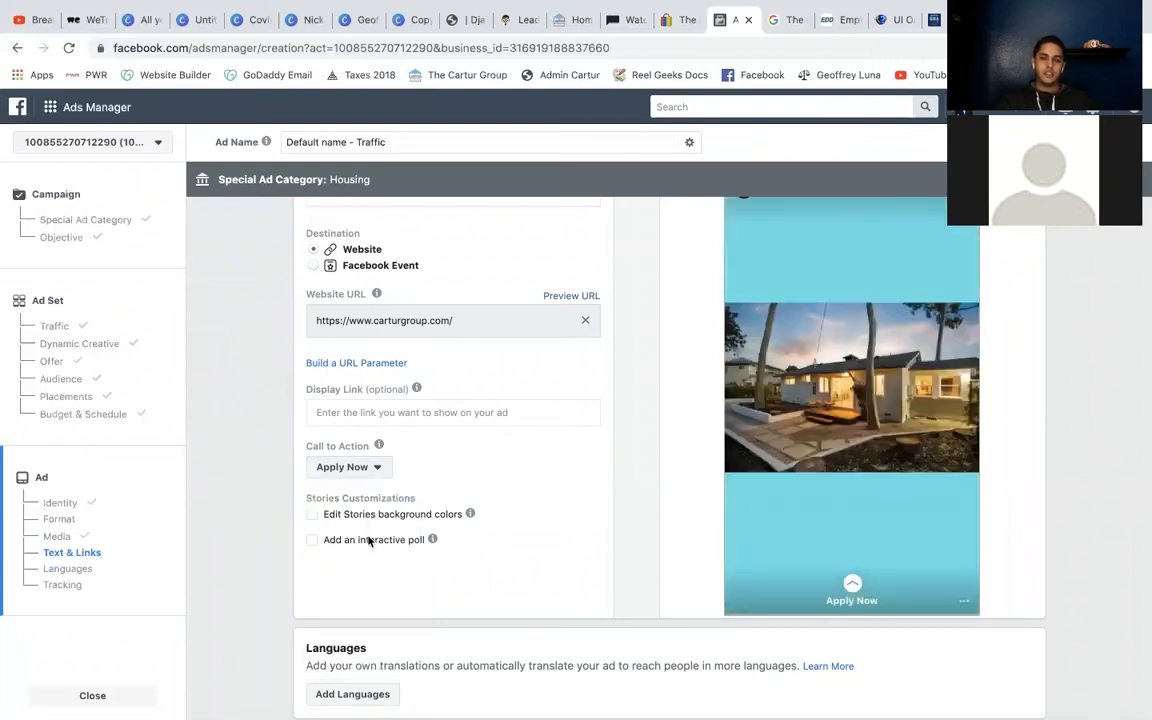
click(375, 476)
click(366, 512)
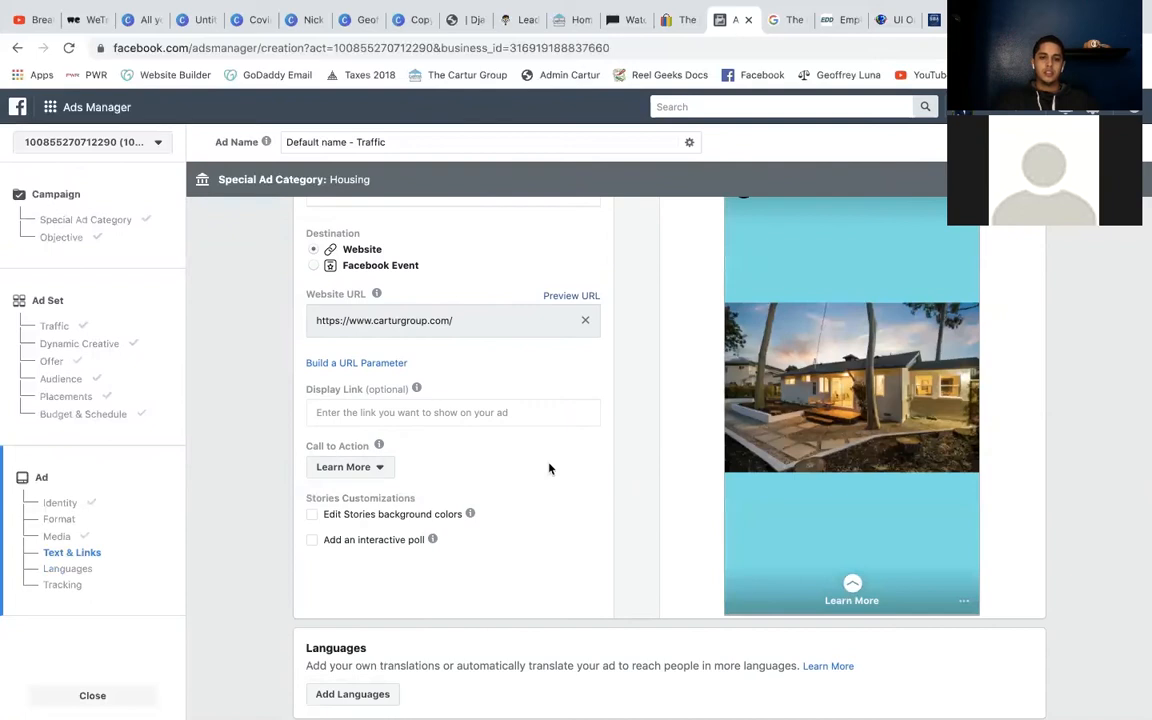
Examine the ad's Tracking settings, including Facebook Pixel and Conversion Tracking, and look back over the whole ad setup.
scroll(549, 468, down, 4)
scroll(549, 468, down, 2)
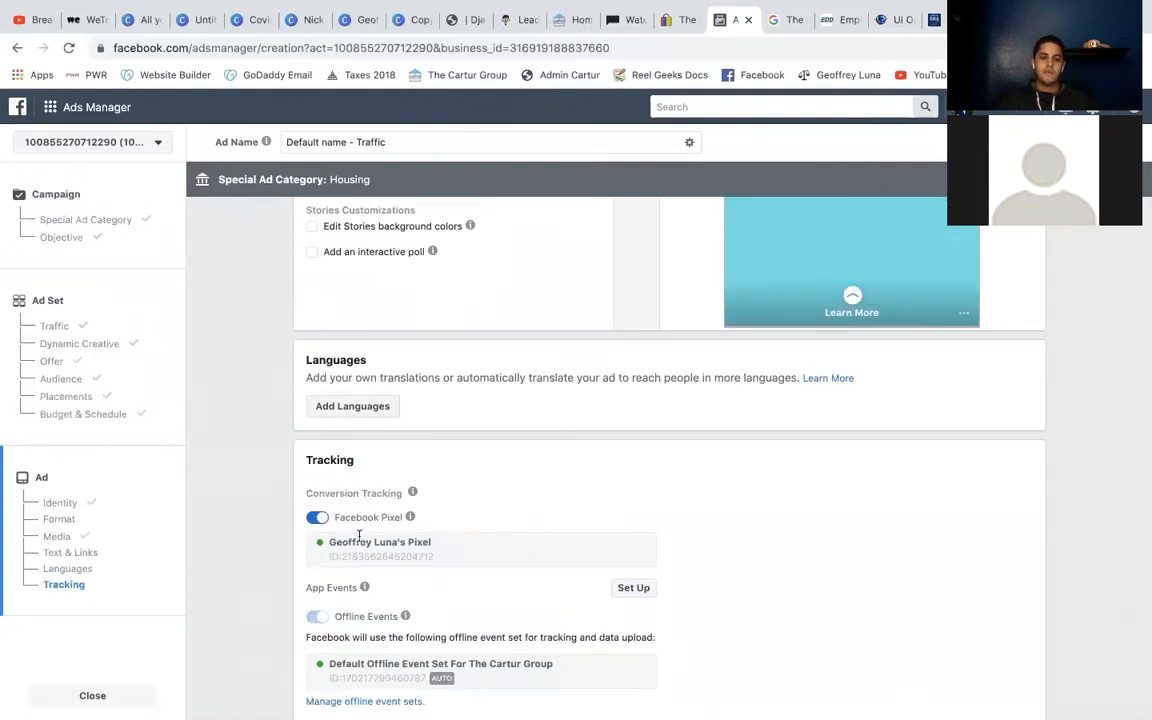
mouse_move(410, 517)
mouse_move(412, 493)
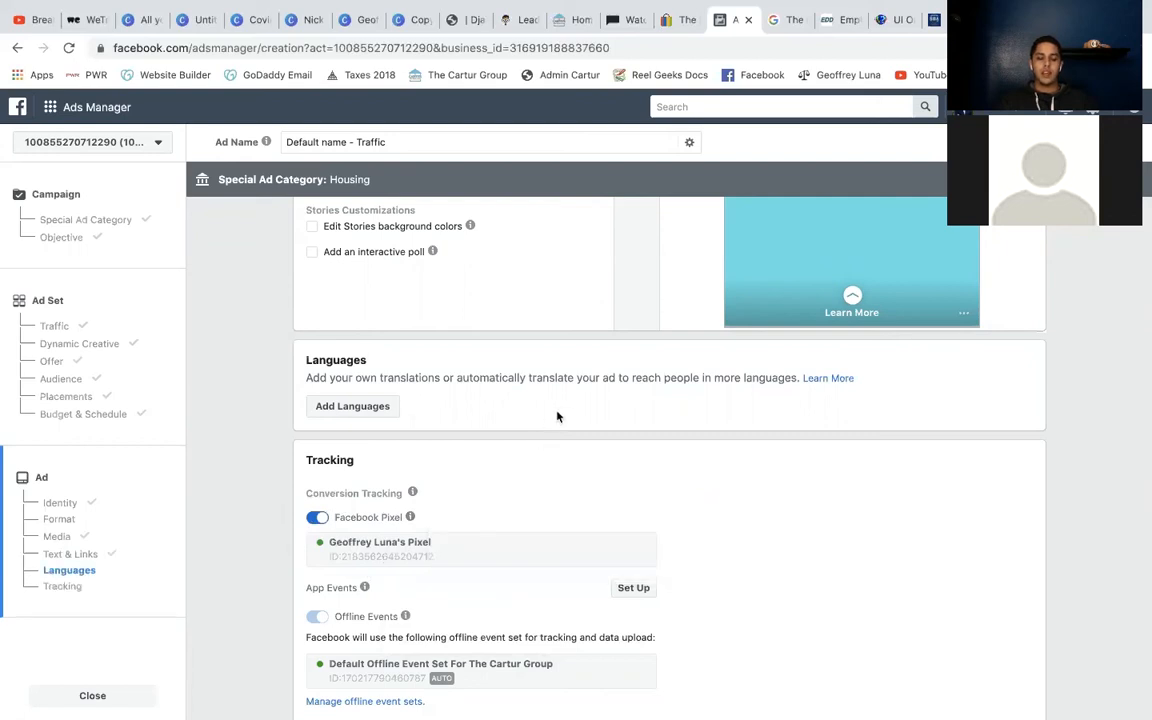
scroll(557, 416, up, 4)
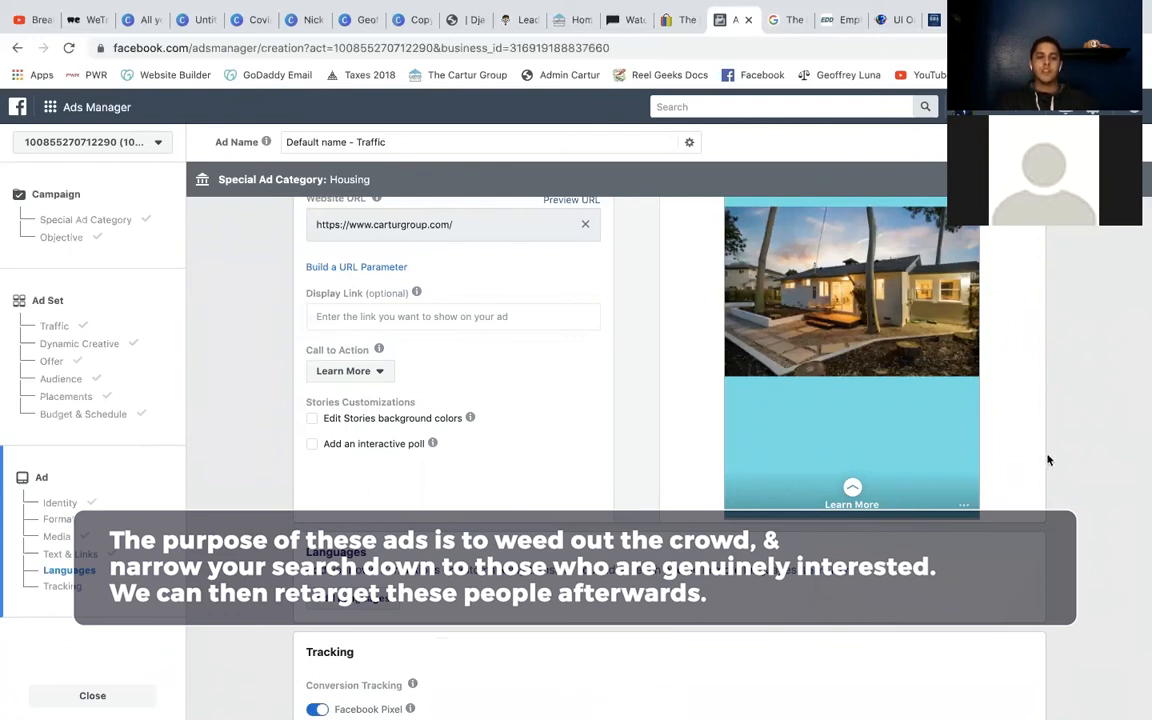
scroll(1014, 503, up, 3)
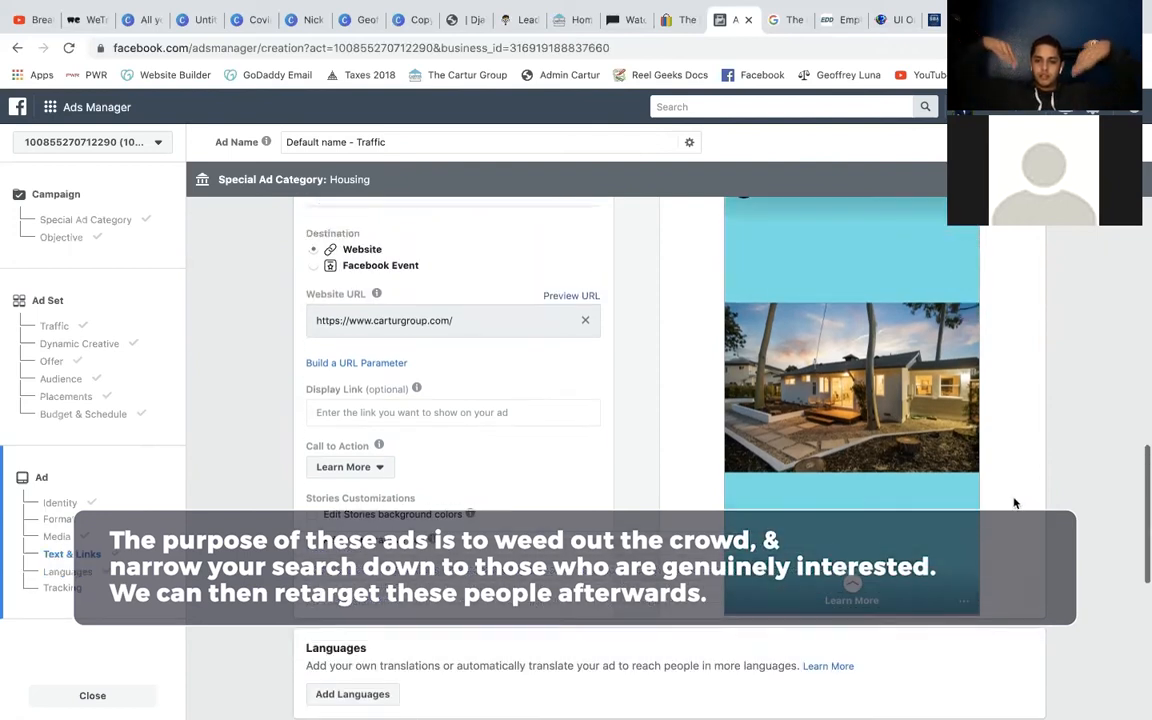
scroll(1014, 503, up, 4)
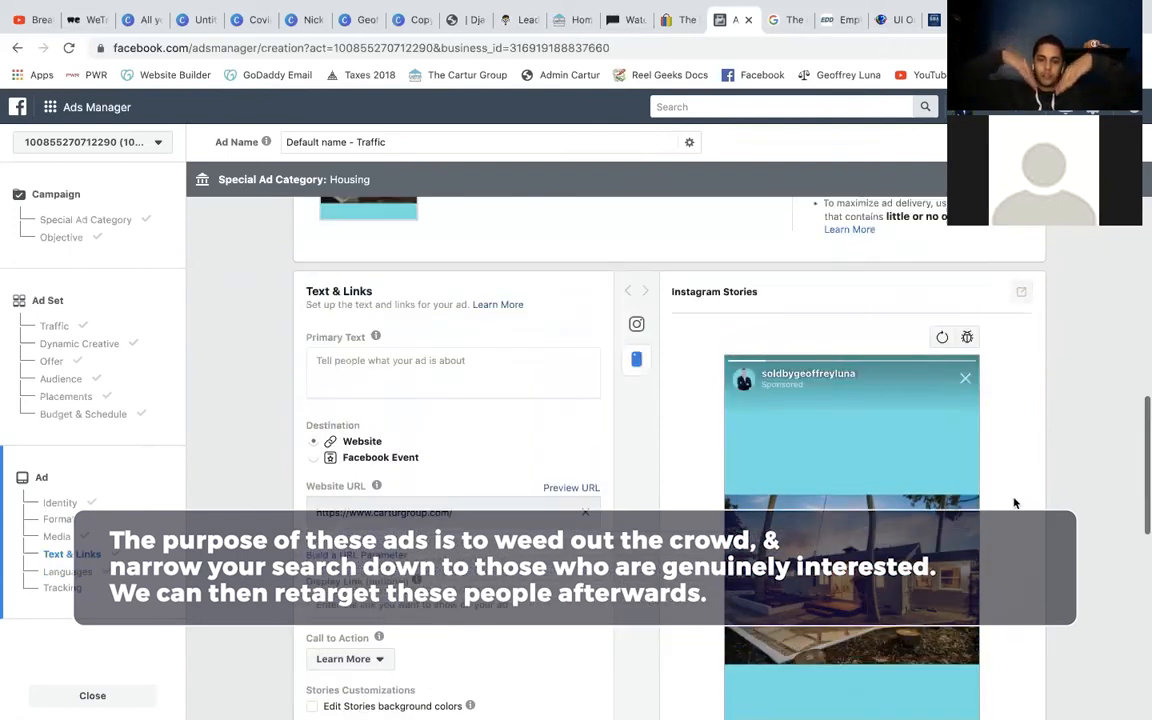
scroll(1014, 503, up, 10)
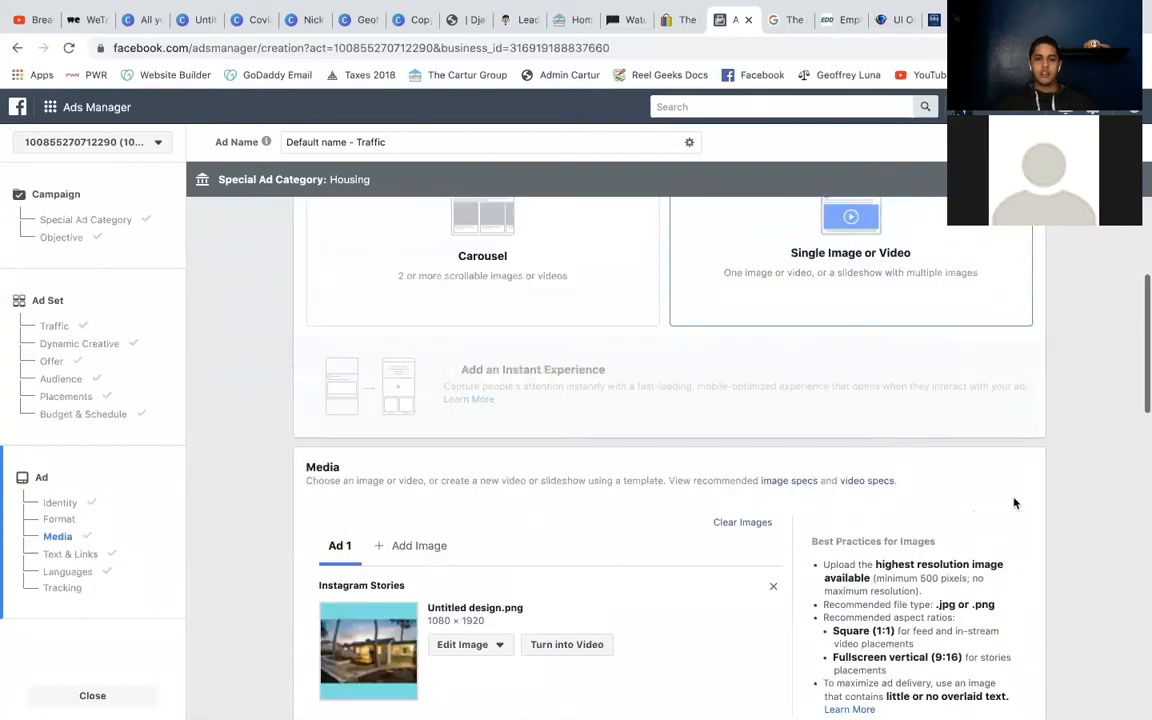
scroll(1014, 503, down, 10)
scroll(1014, 503, down, 20)
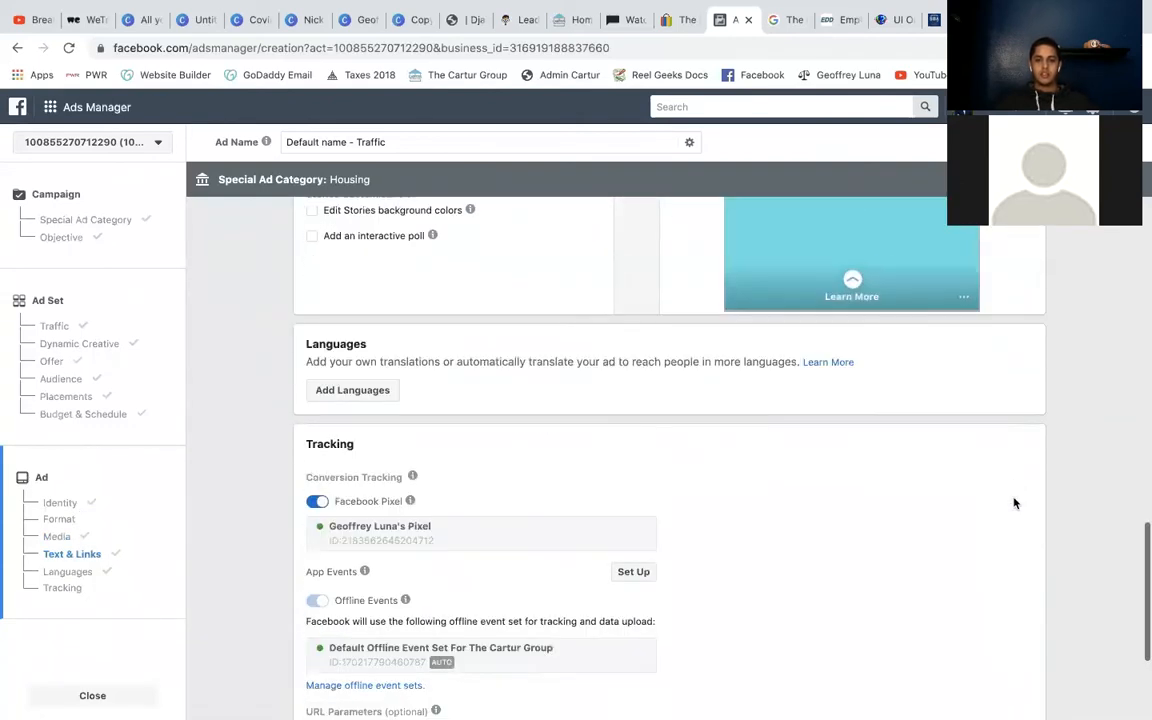
scroll(1014, 503, down, 5)
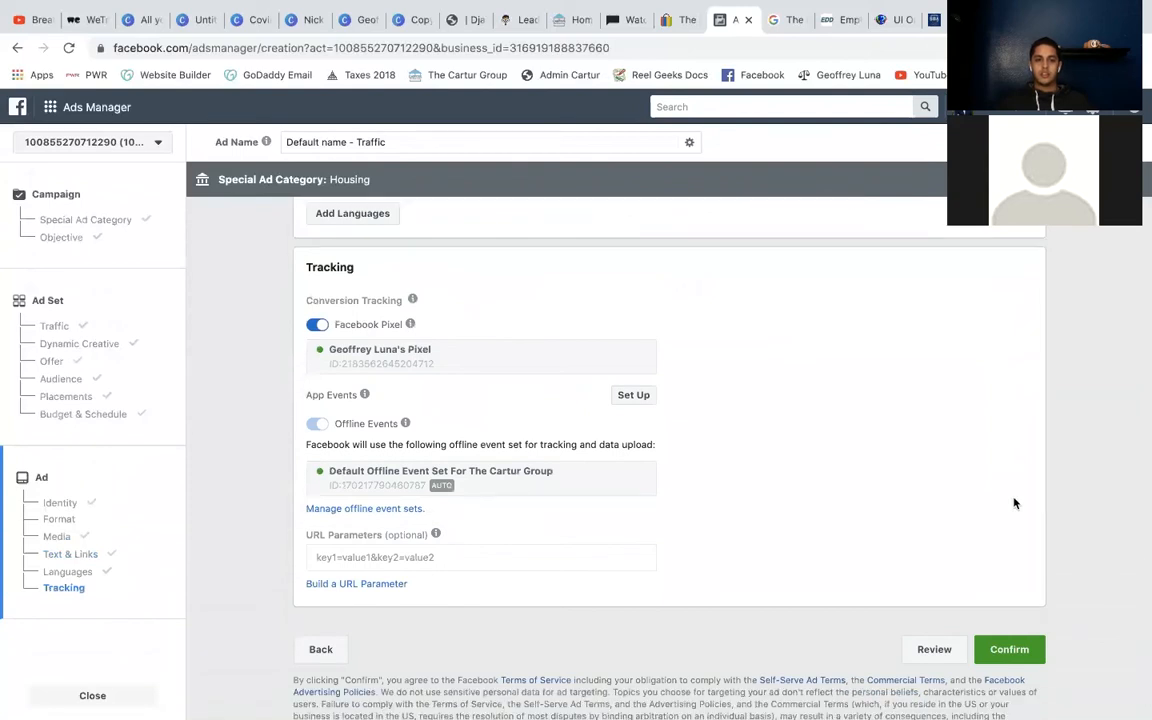
scroll(1014, 503, up, 10)
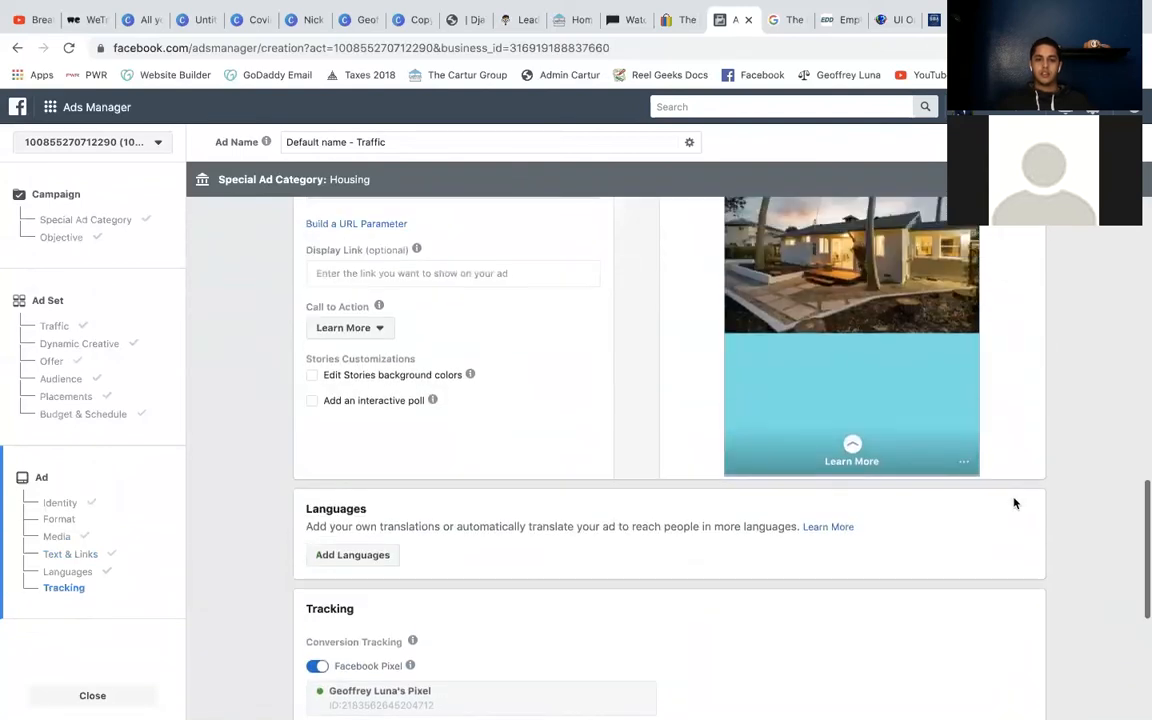
scroll(1014, 503, up, 19)
scroll(1014, 503, up, 14)
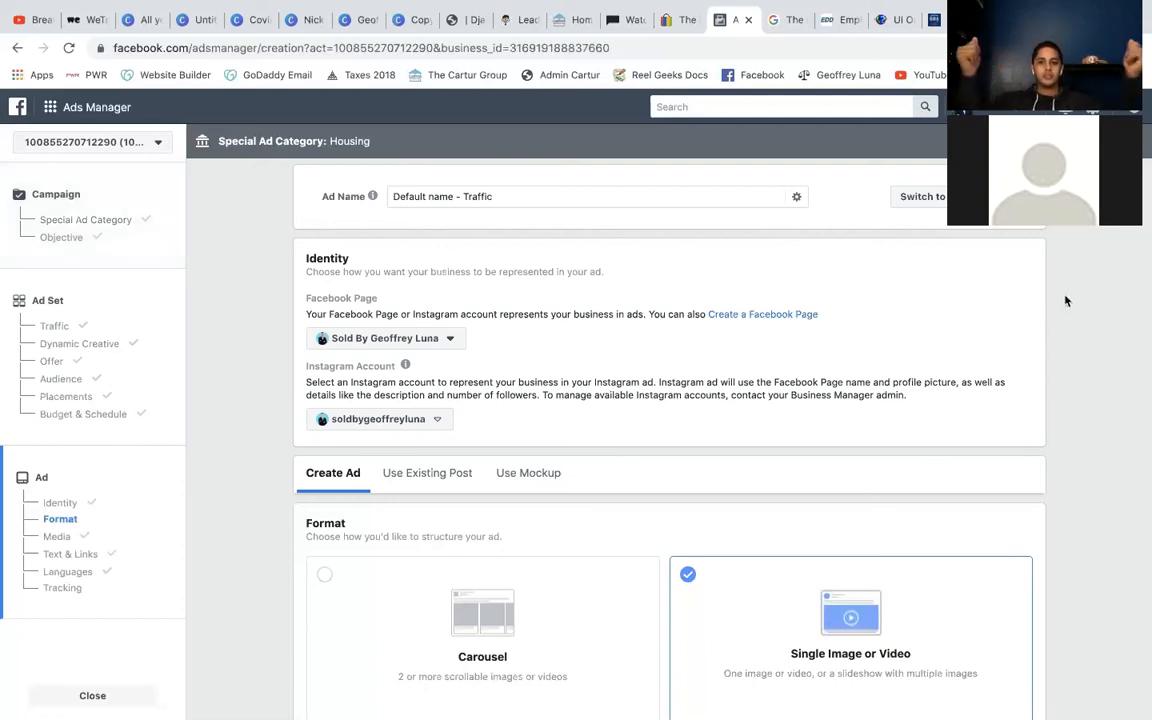
Review the ad's Format, Media and Text & Links settings with the Instagram Stories preview, and switch to the Zoom meeting.
scroll(1065, 300, down, 3)
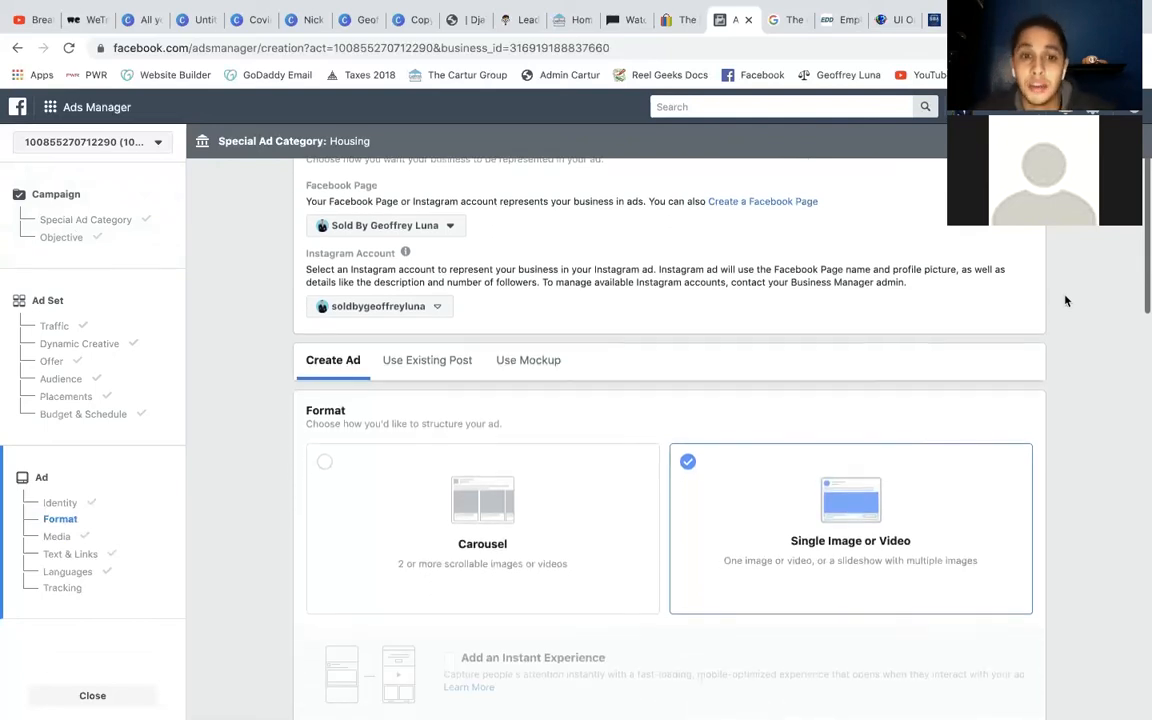
scroll(1065, 300, down, 10)
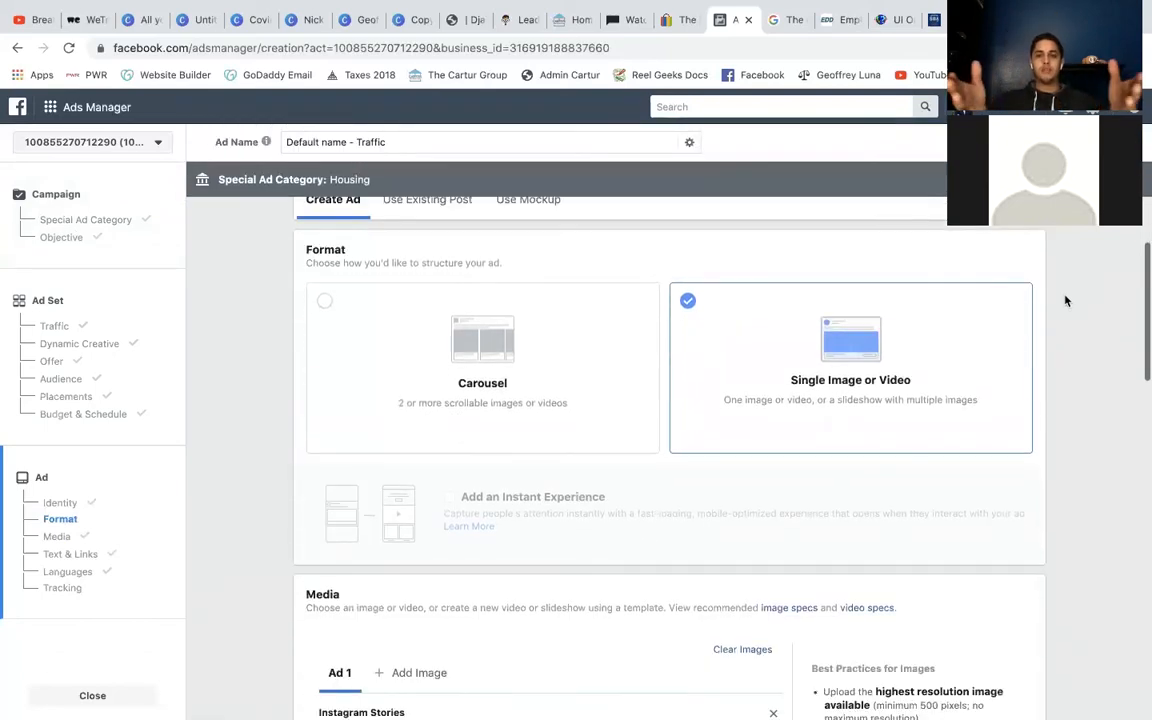
scroll(1065, 300, down, 4)
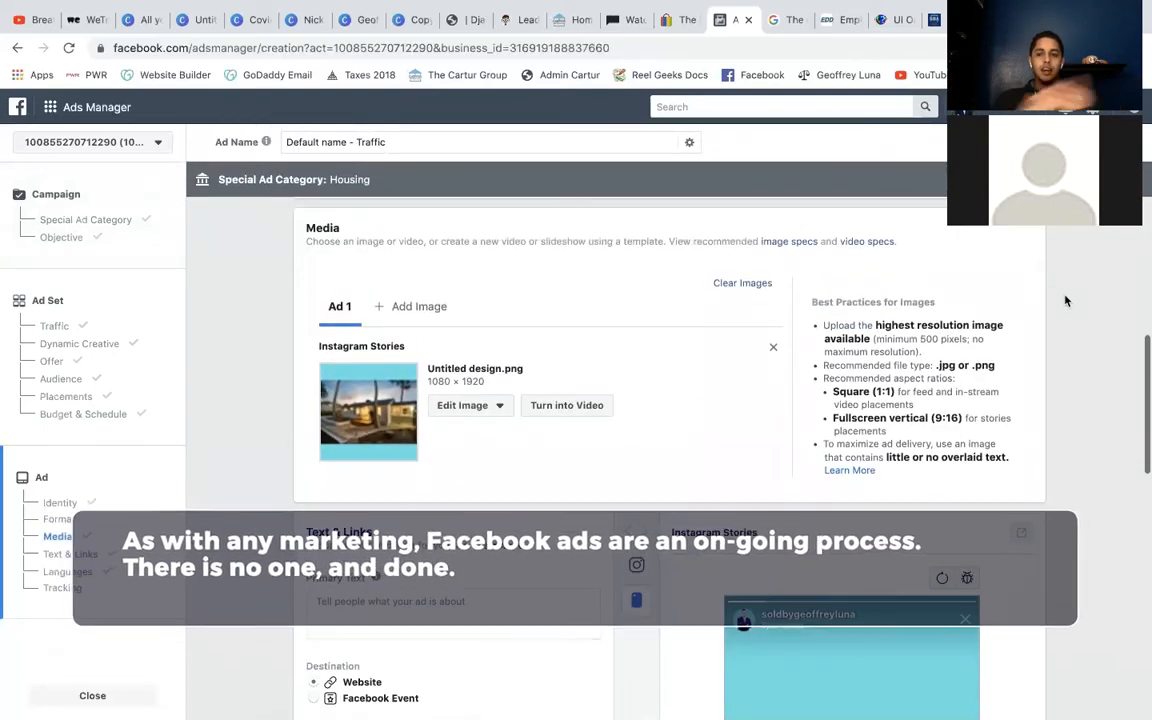
scroll(1065, 300, down, 4)
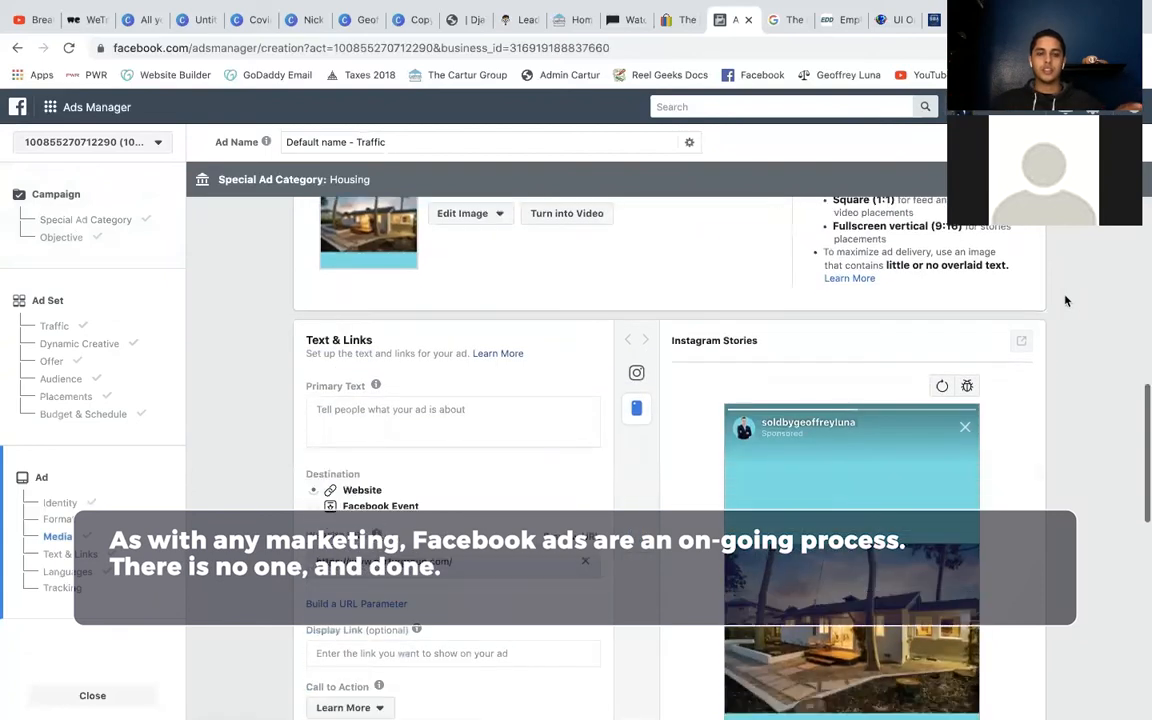
scroll(1065, 300, down, 2)
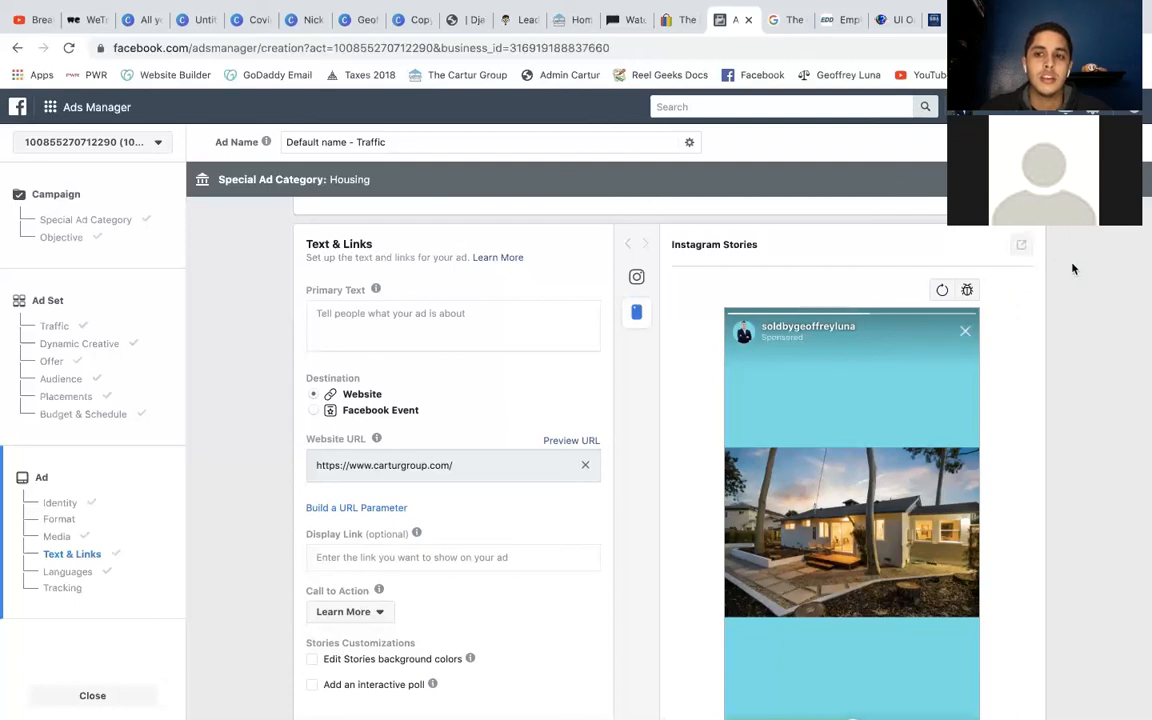
scroll(1072, 268, down, 3)
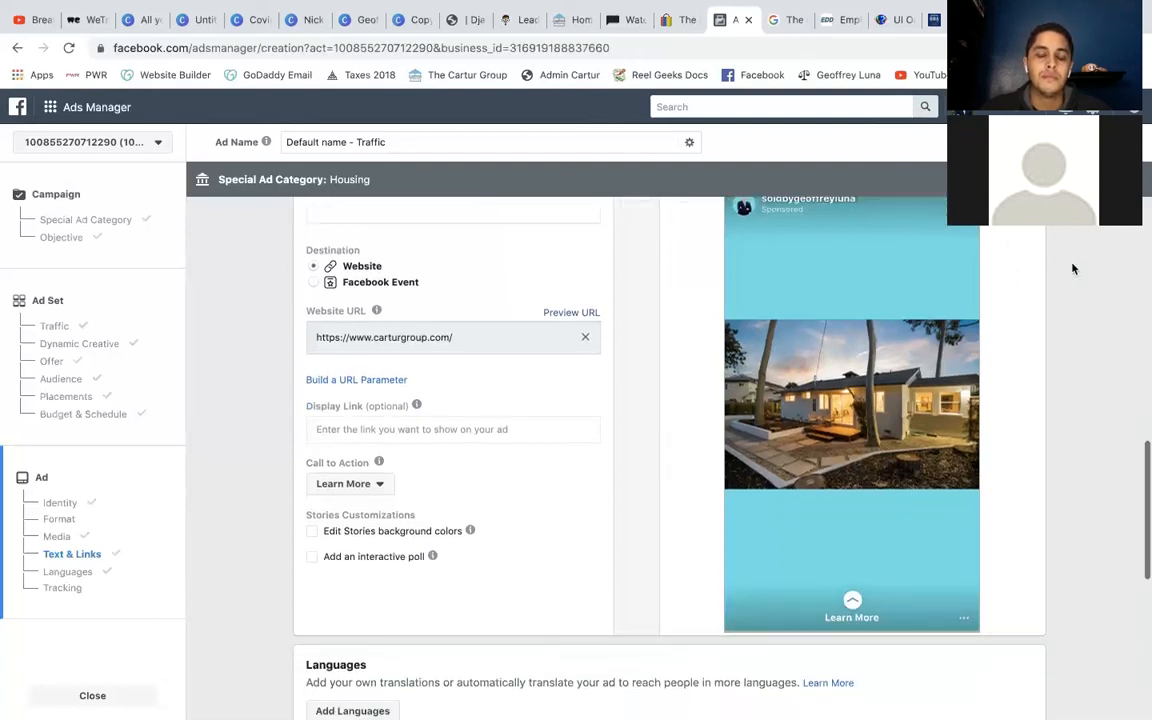
scroll(1072, 268, up, 1)
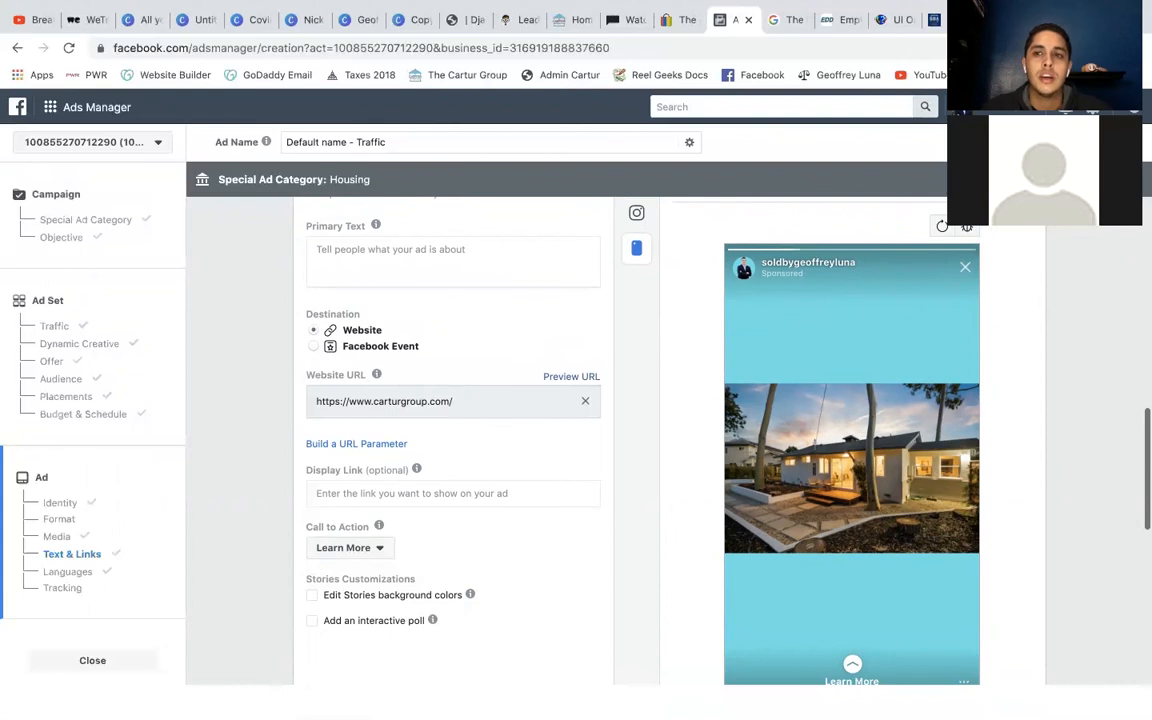
click(996, 20)
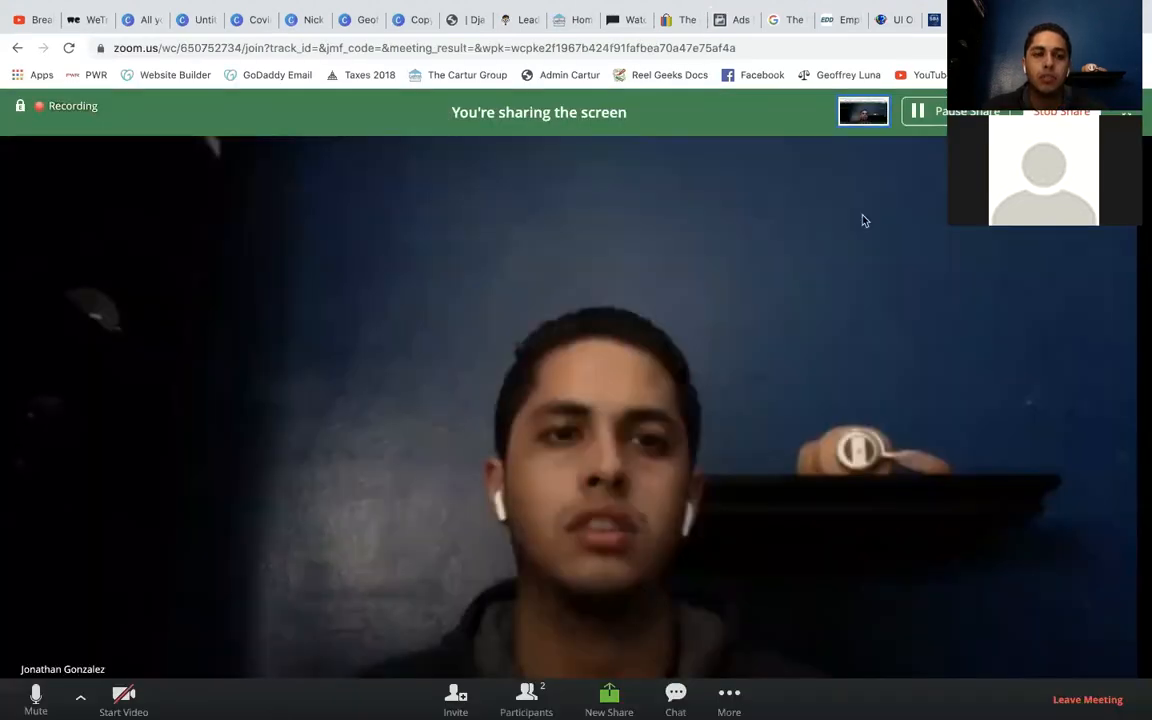